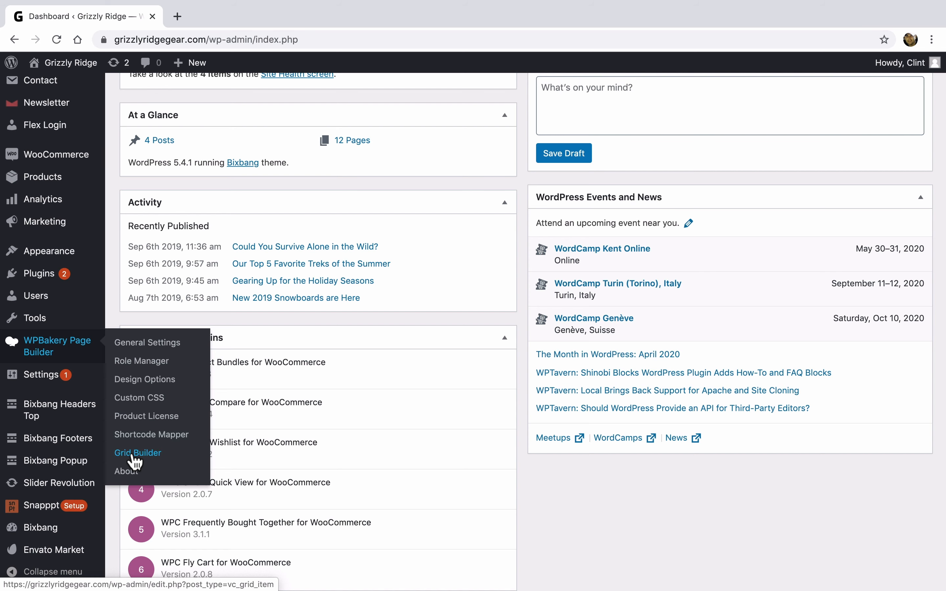
Create a new WordPress page titled "How to use visual composer"
scroll(85, 300, up, 10)
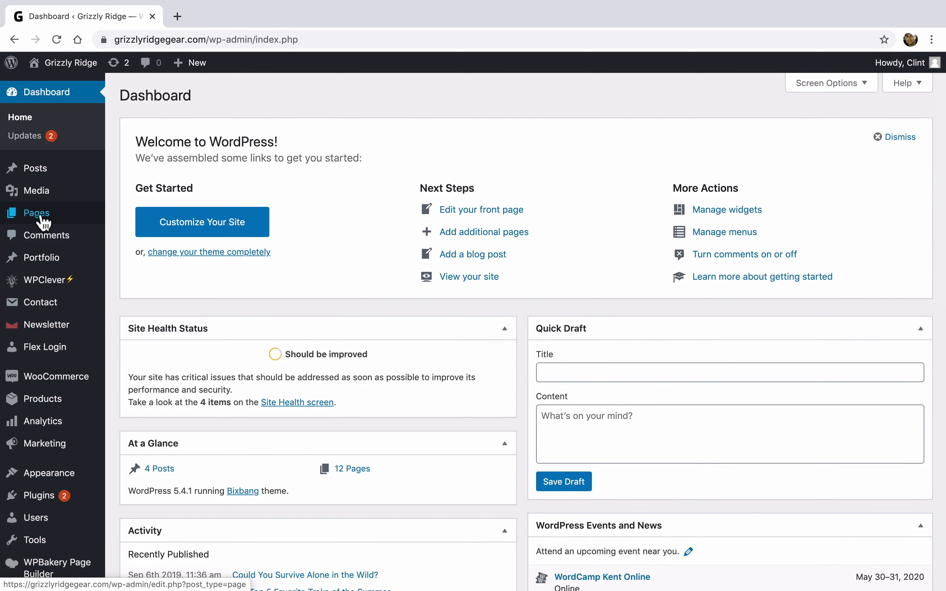
mouse_move(45, 225)
click(135, 237)
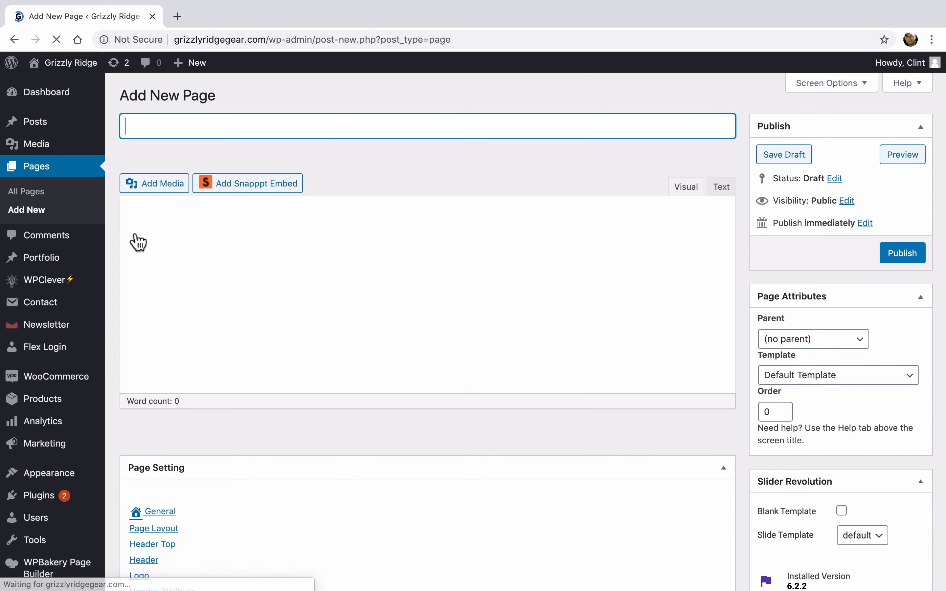
text(How )
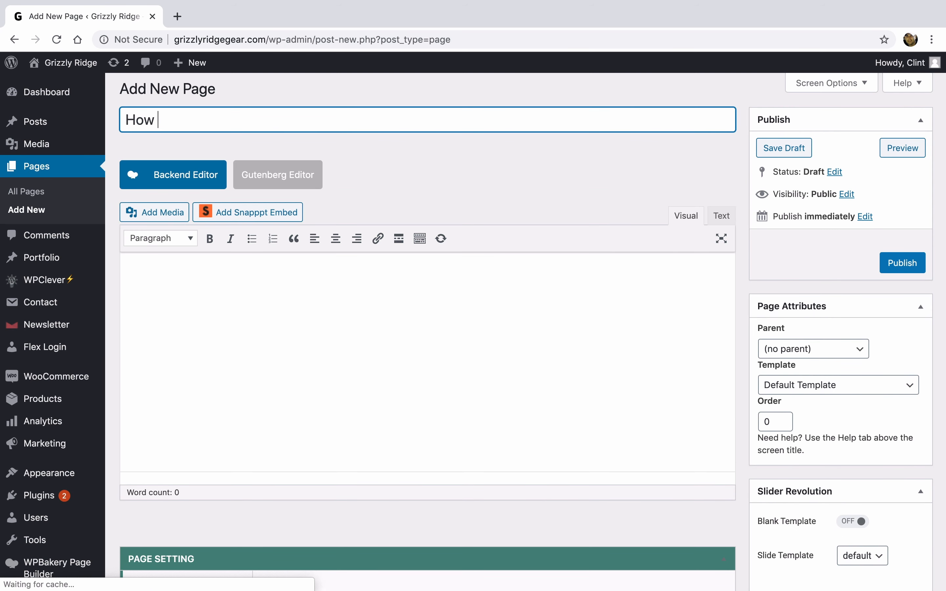
text(to use visual composer)
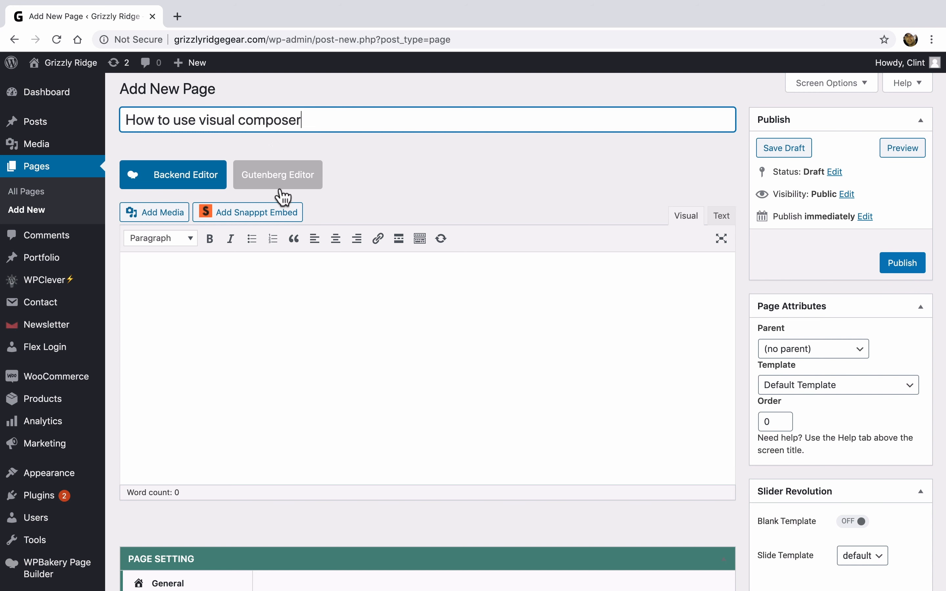
click(373, 197)
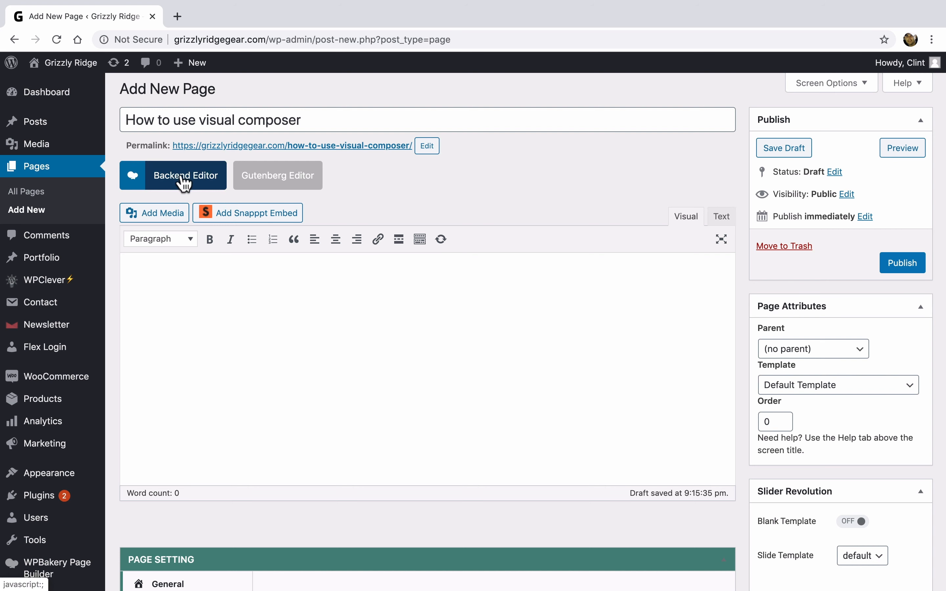
Switch the page to the WPBakery backend editor and add a row as its first element
click(191, 180)
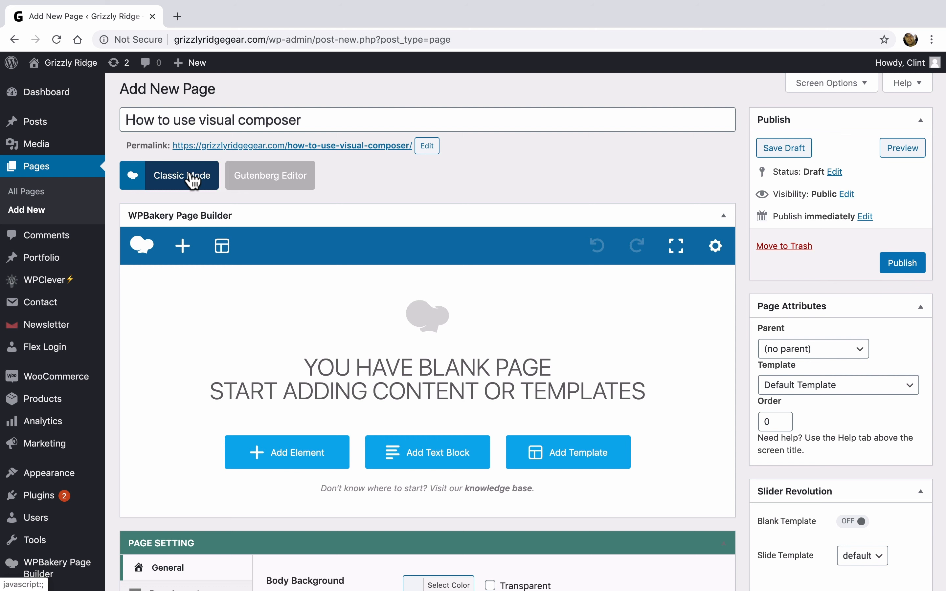
click(183, 247)
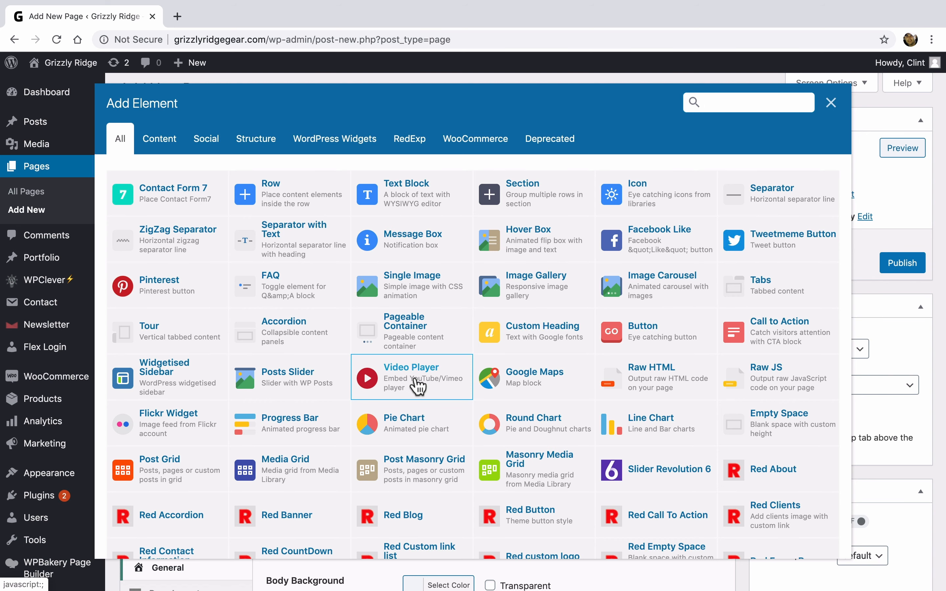
scroll(418, 386, down, 5)
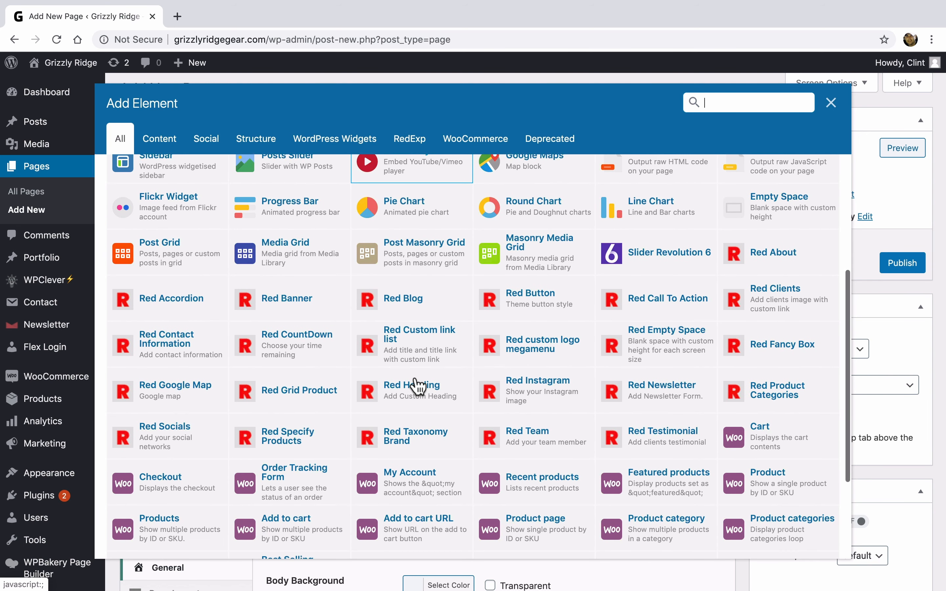
scroll(418, 386, down, 3)
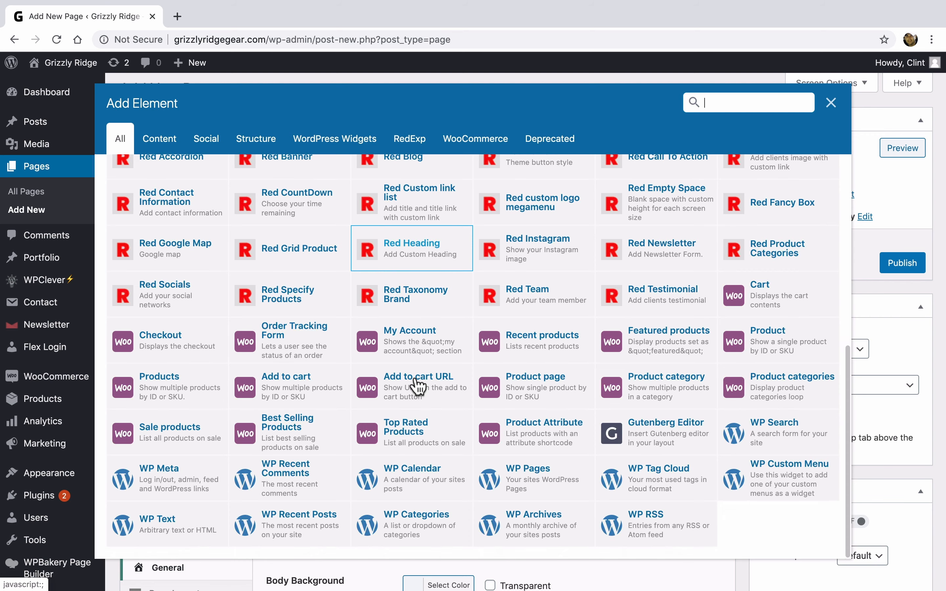
scroll(418, 387, up, 10)
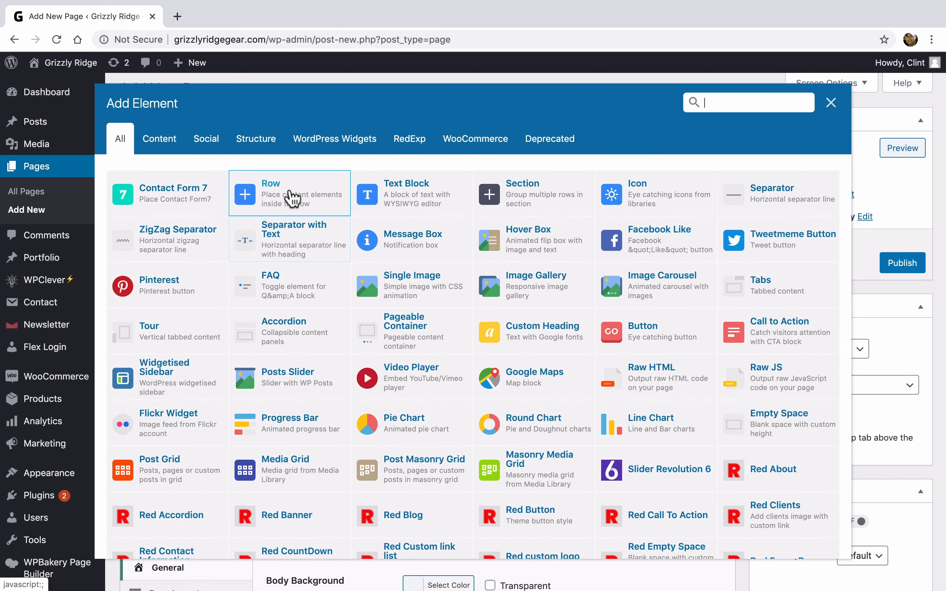
click(293, 197)
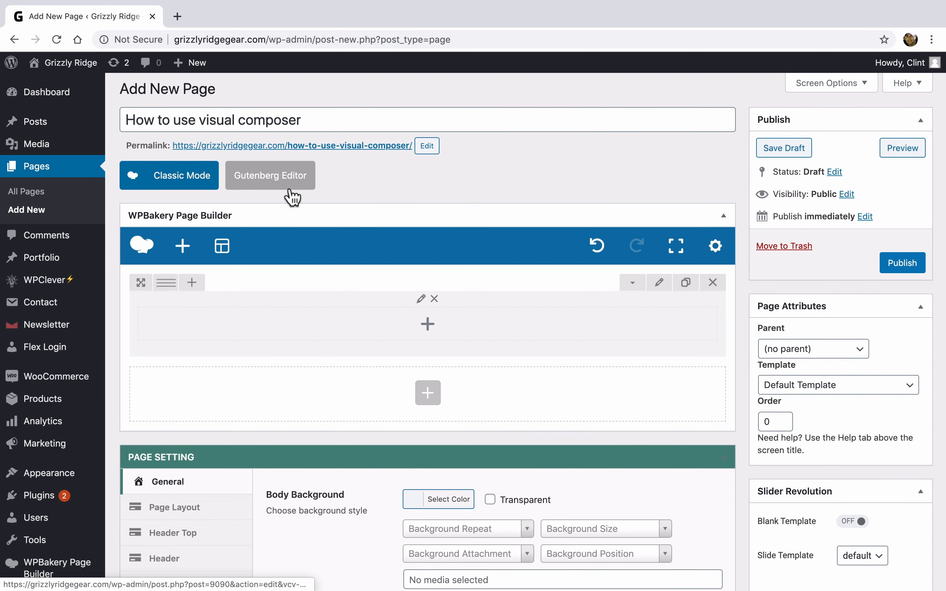
Insert a Slider Revolution 6 element into the row, using the "dark text" module
click(427, 328)
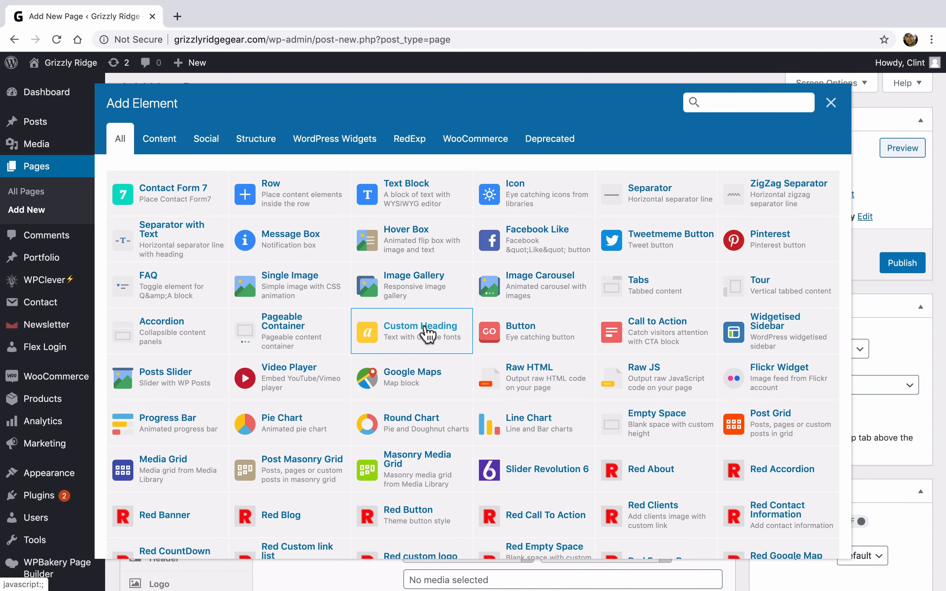
scroll(560, 328, down, 3)
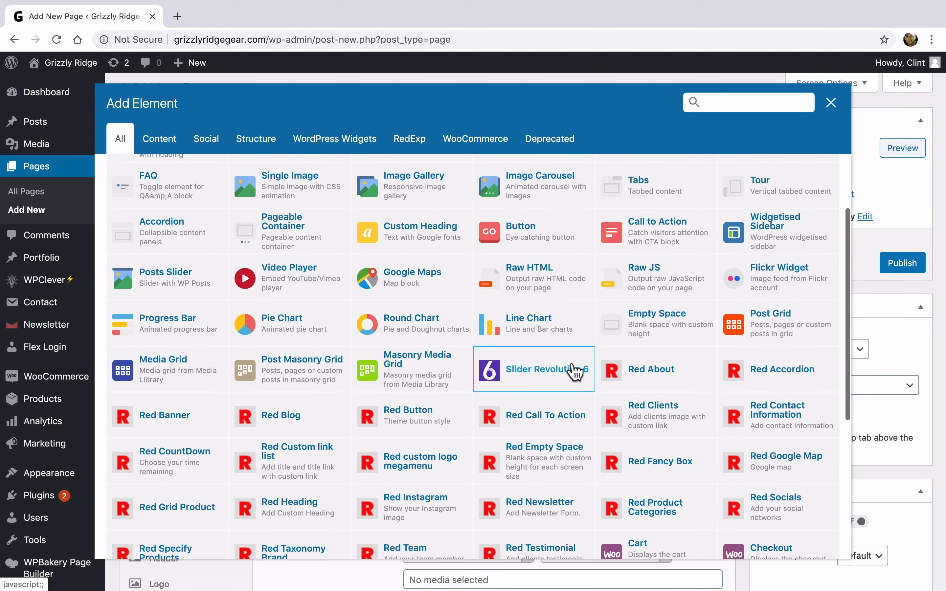
click(543, 374)
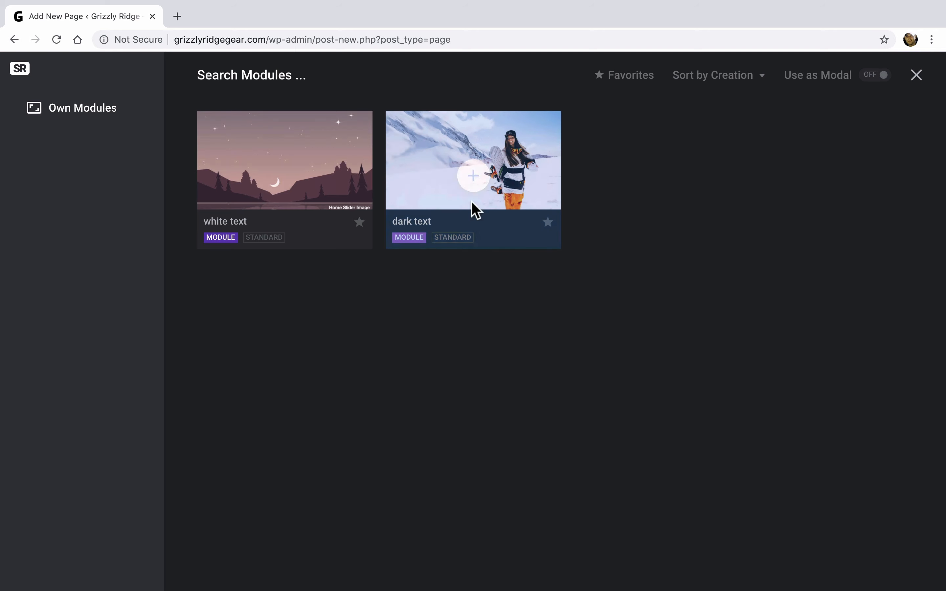
mouse_move(294, 184)
click(471, 164)
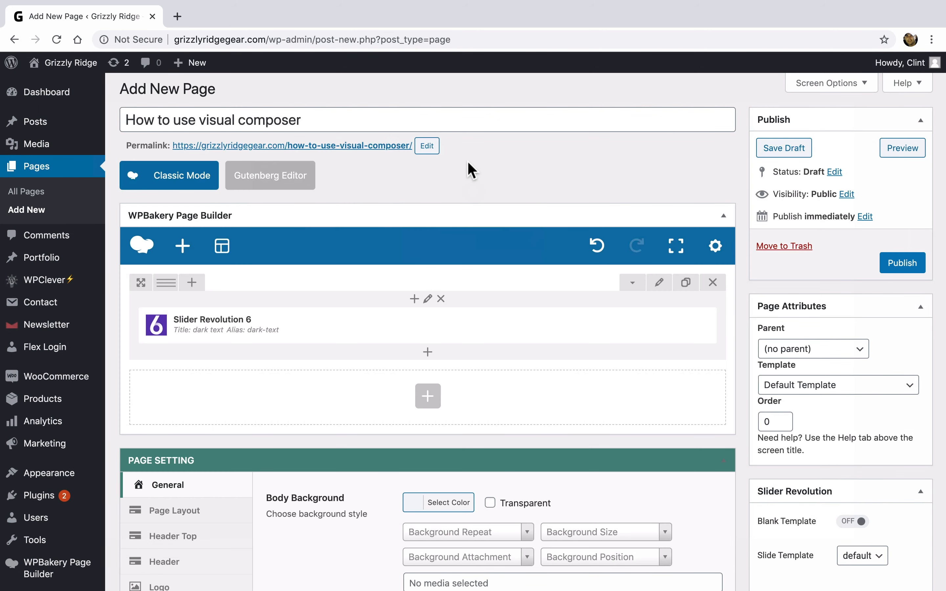
Add a second row below the slider and split it into three equal columns
scroll(500, 283, down, 3)
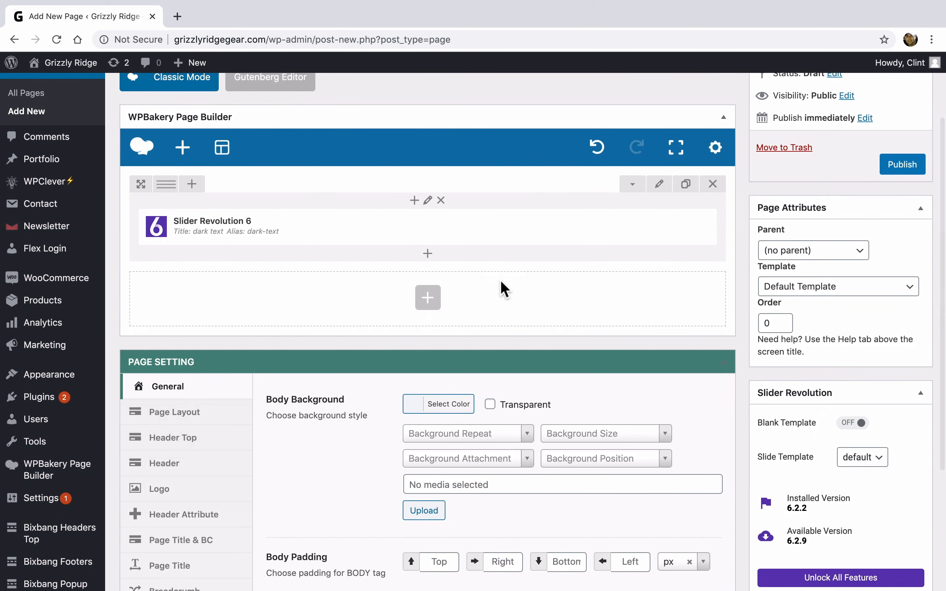
click(428, 297)
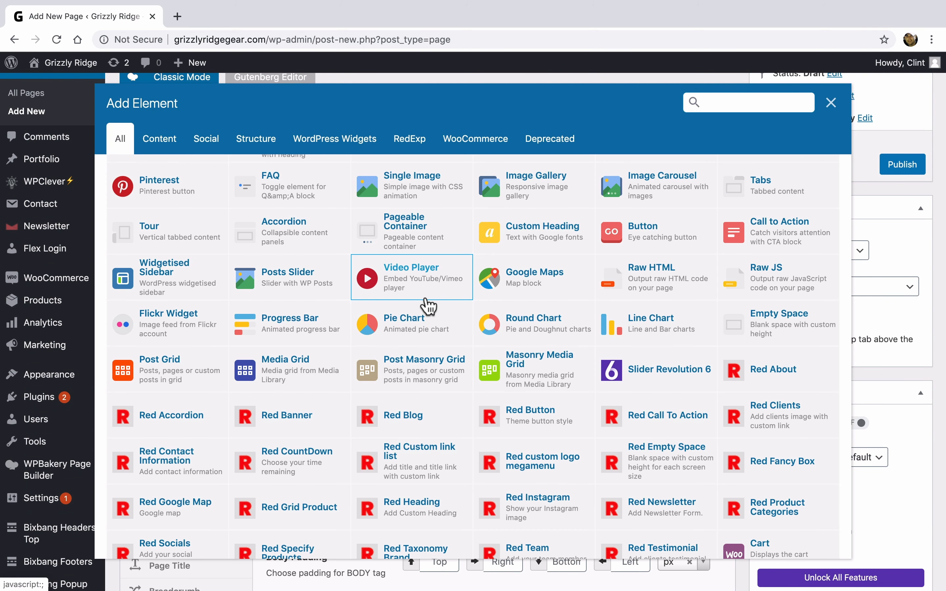
scroll(428, 306, up, 3)
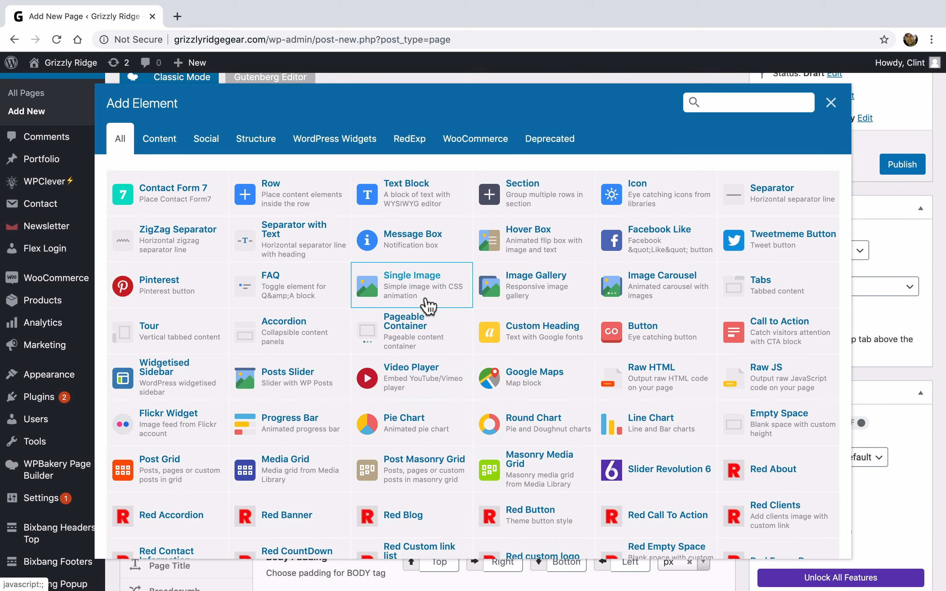
click(309, 197)
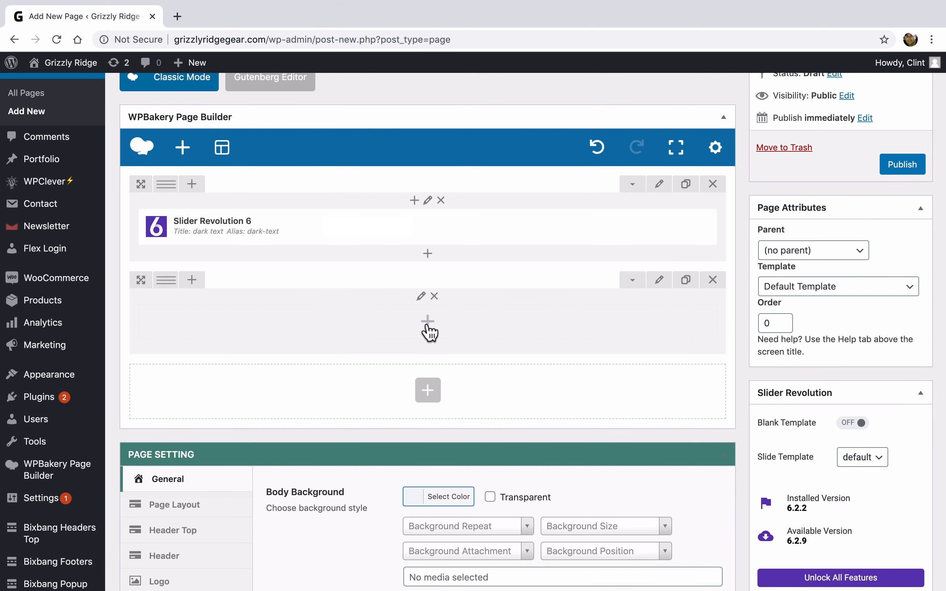
mouse_move(169, 290)
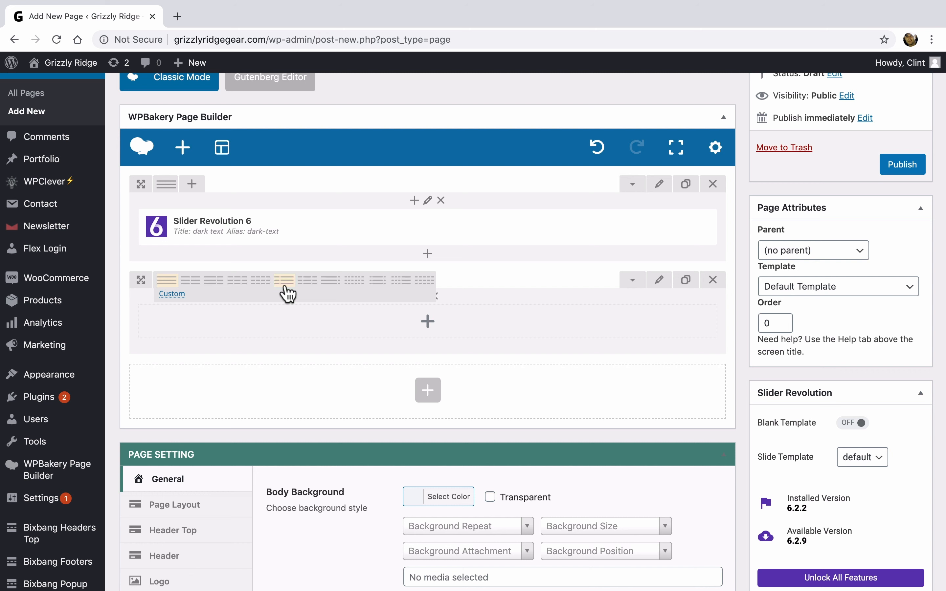
click(238, 287)
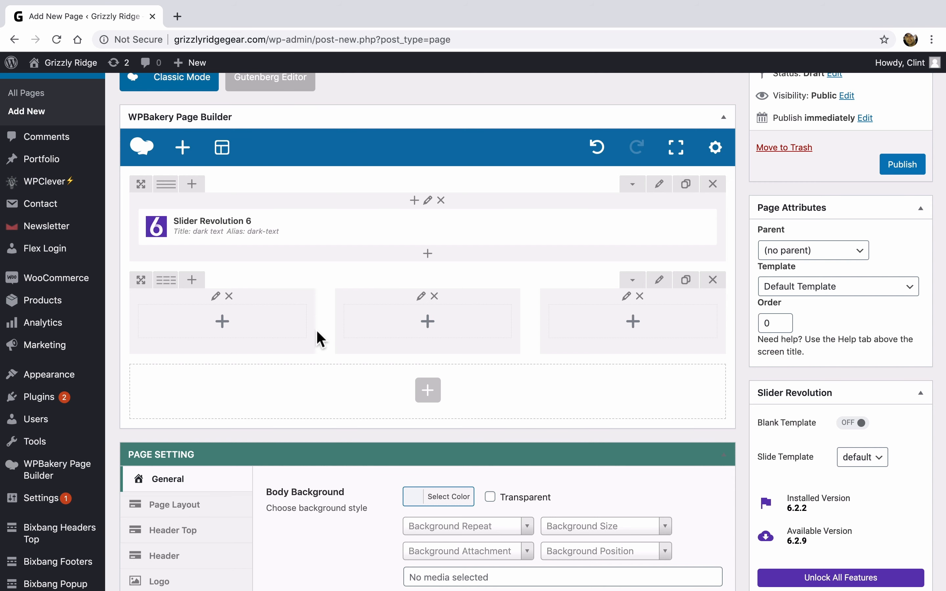
Add an Icon element to the first column of the second row, with Font Awesome 5 as its icon library
click(224, 323)
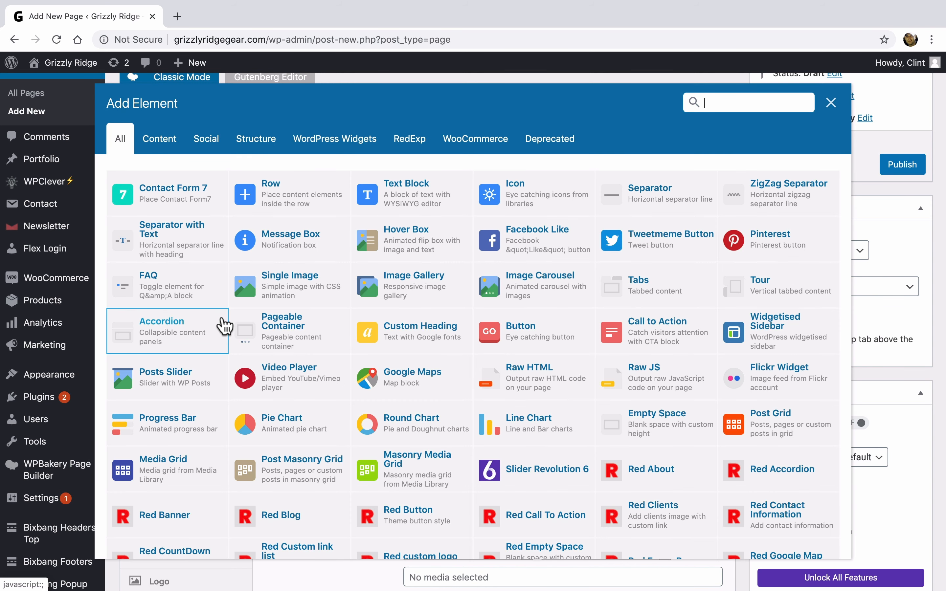
click(167, 145)
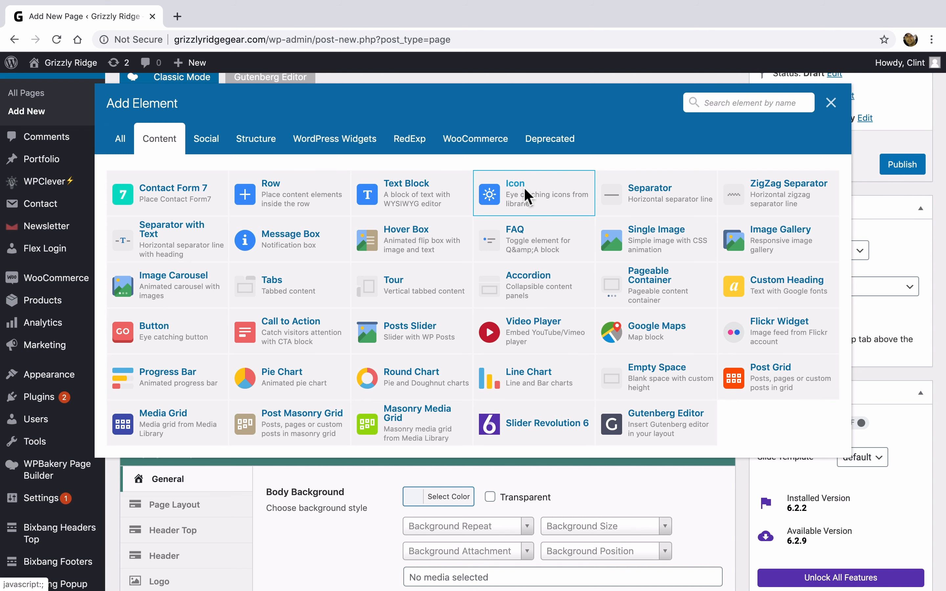
click(526, 196)
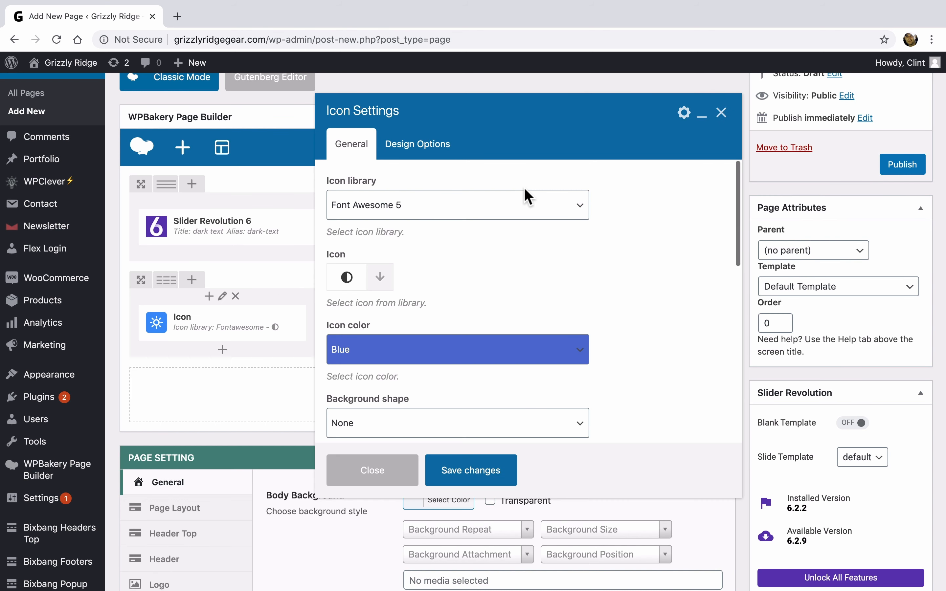
click(515, 206)
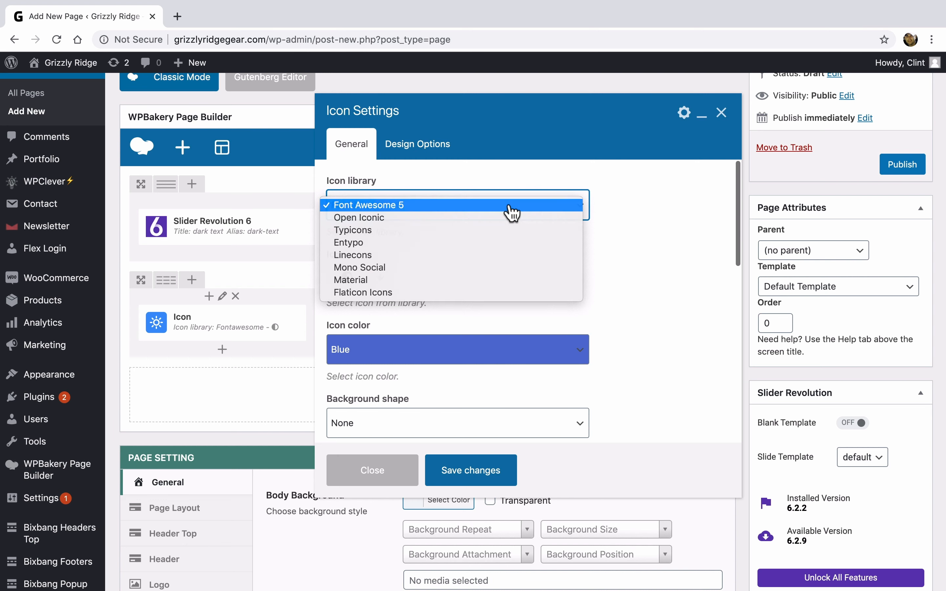
click(514, 206)
Search the icon library for "shipping" and choose the fast-moving delivery truck icon
scroll(559, 289, down, 3)
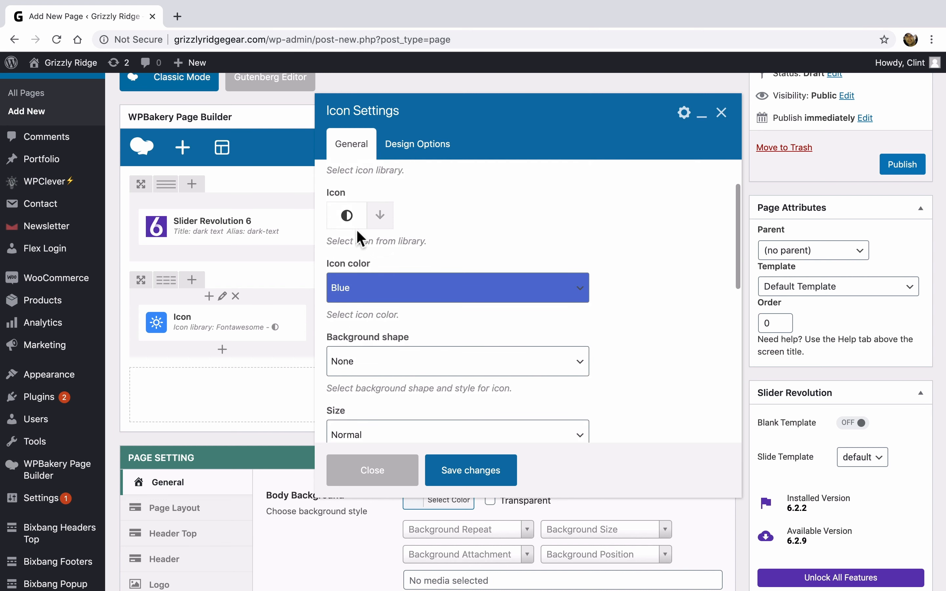
click(380, 221)
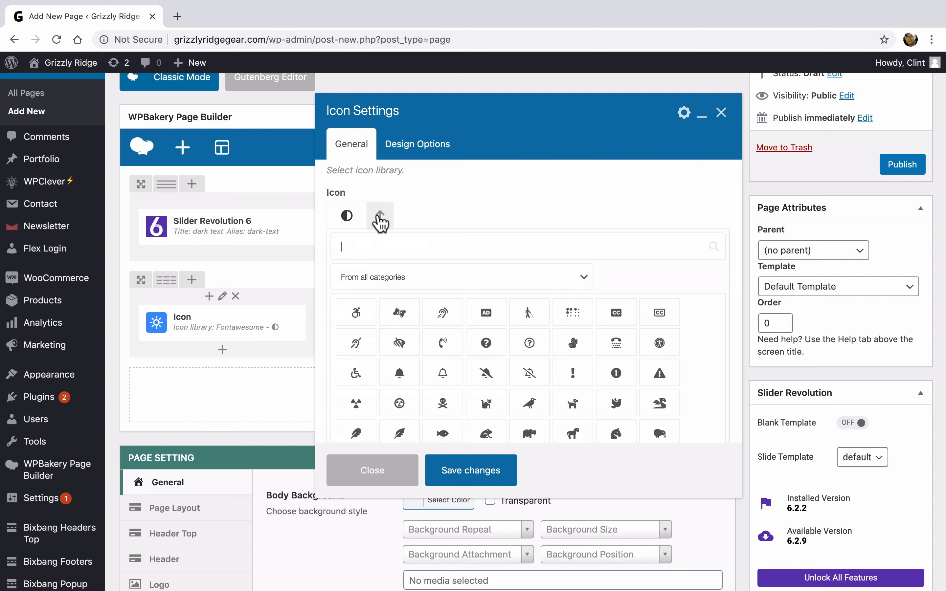
text(shipping)
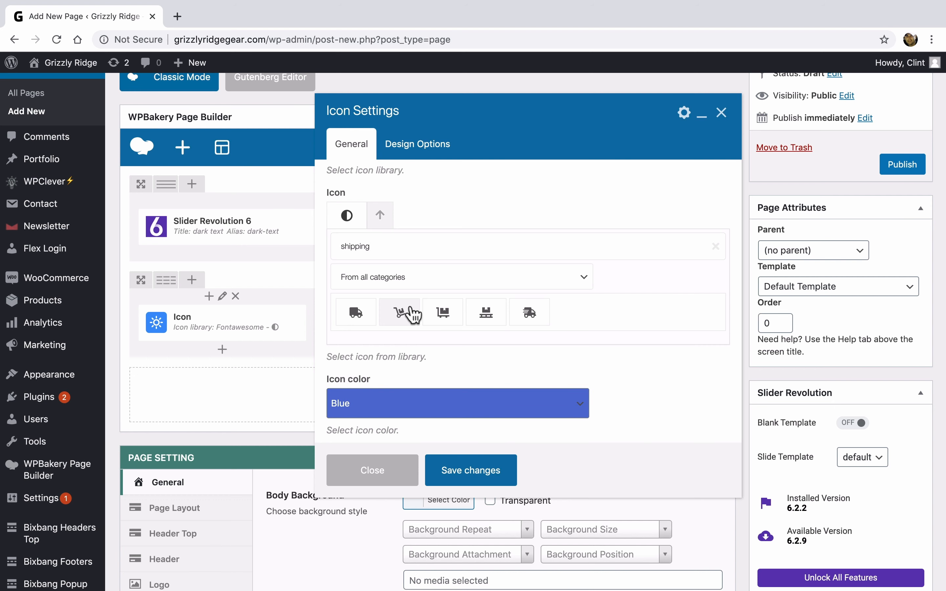
click(529, 313)
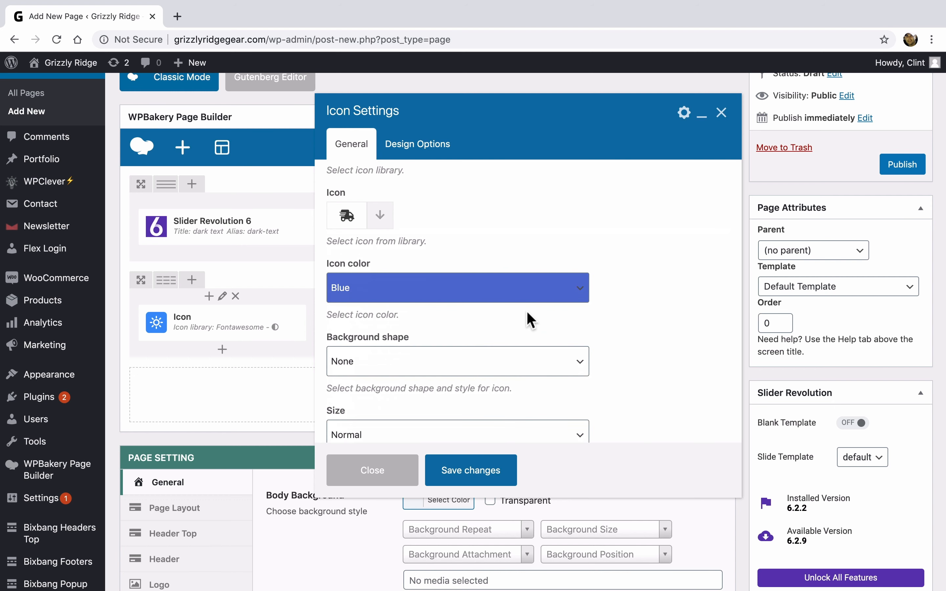
Set the icon color to a custom blue, #2294d6
click(474, 289)
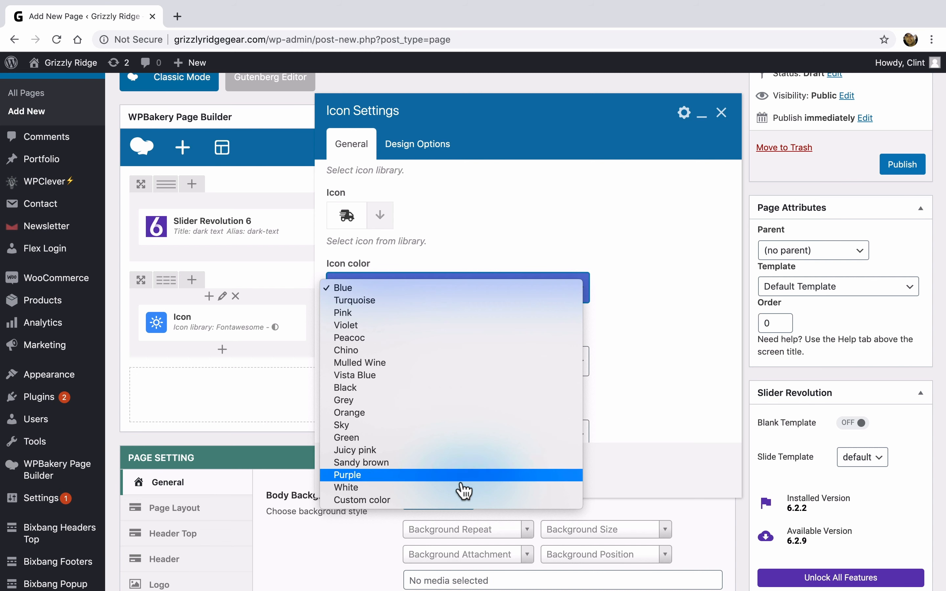
click(463, 501)
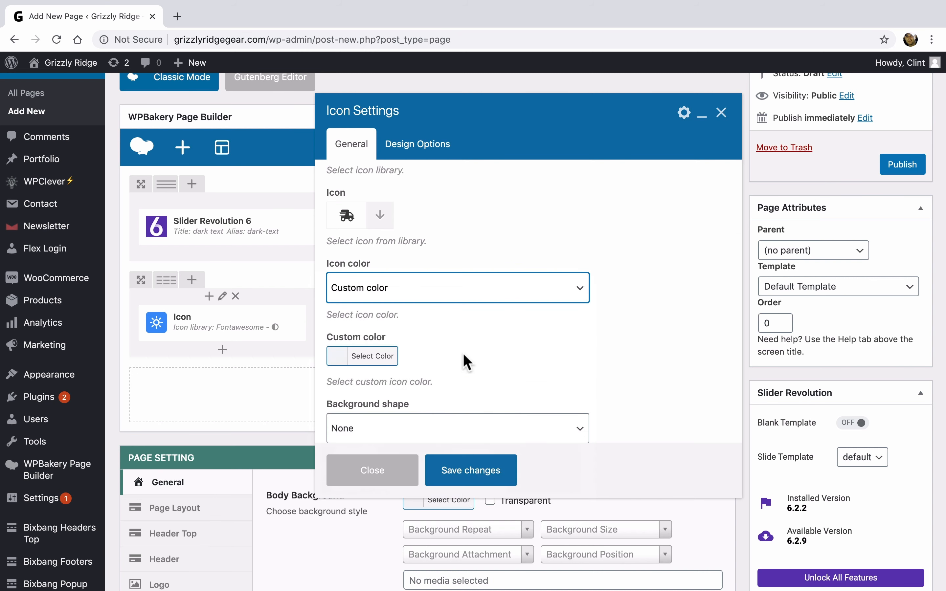
click(339, 358)
scroll(532, 380, down, 5)
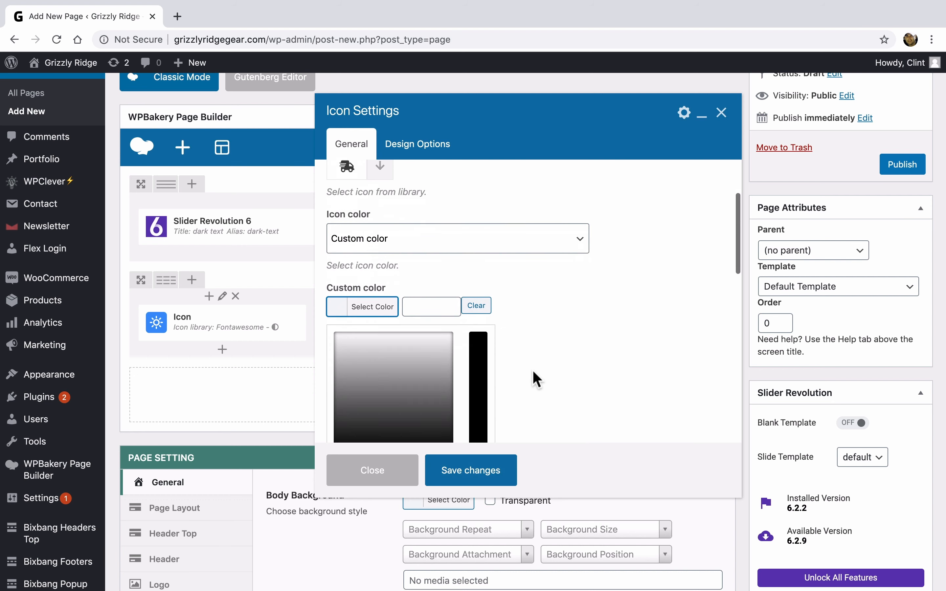
click(432, 348)
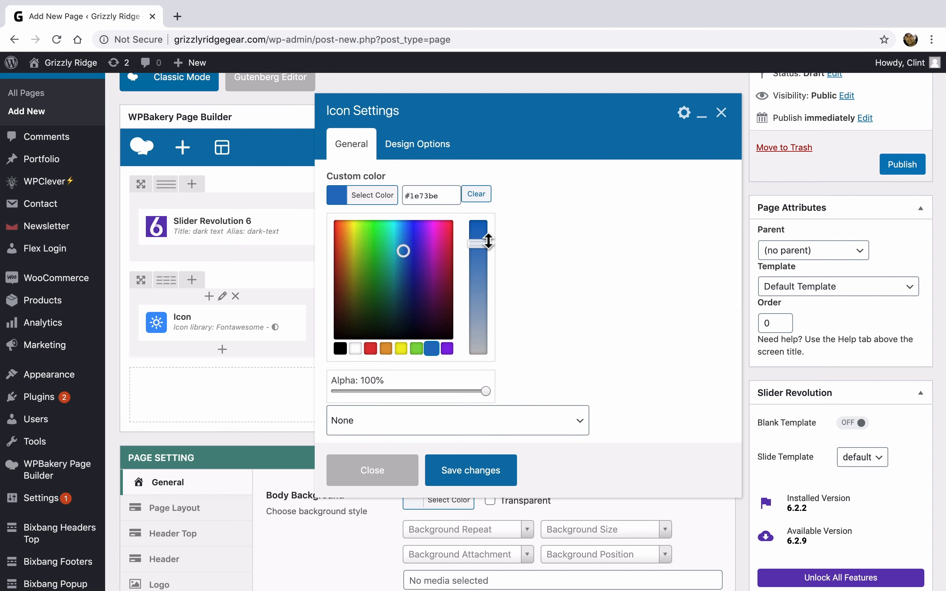
click(402, 239)
click(401, 238)
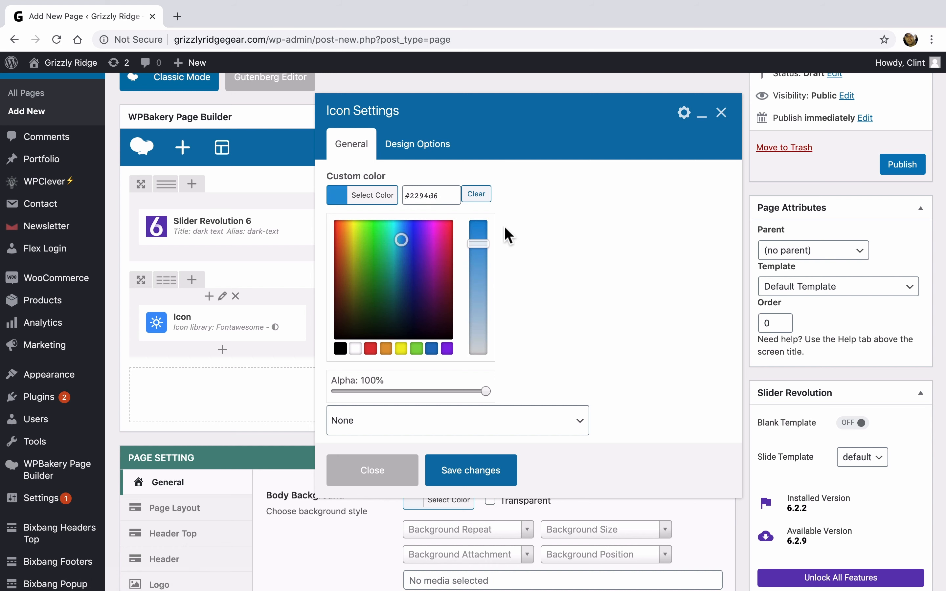
Set the icon's size to Large and its alignment to Center, and save the icon settings
scroll(505, 228, down, 4)
scroll(507, 235, down, 2)
click(488, 288)
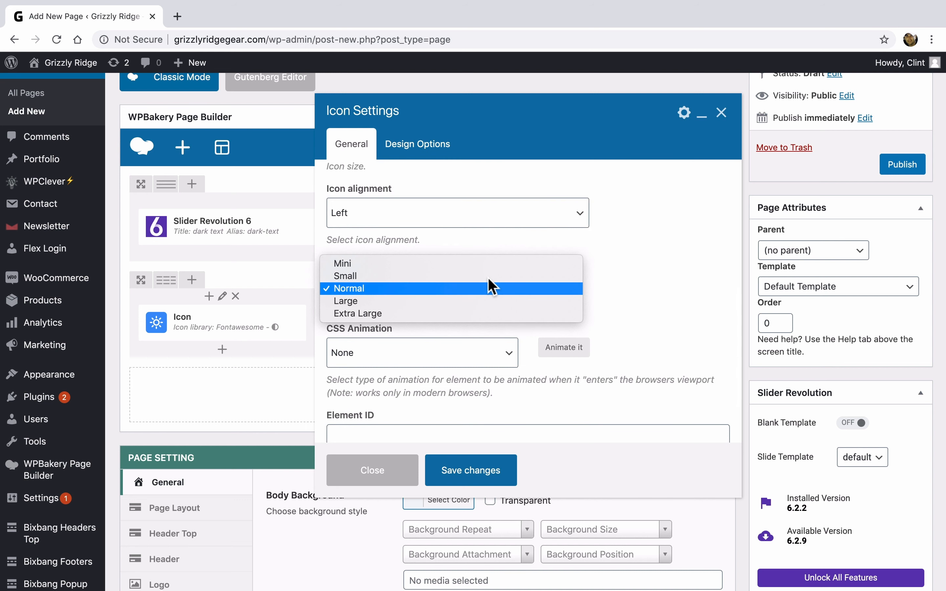
click(478, 302)
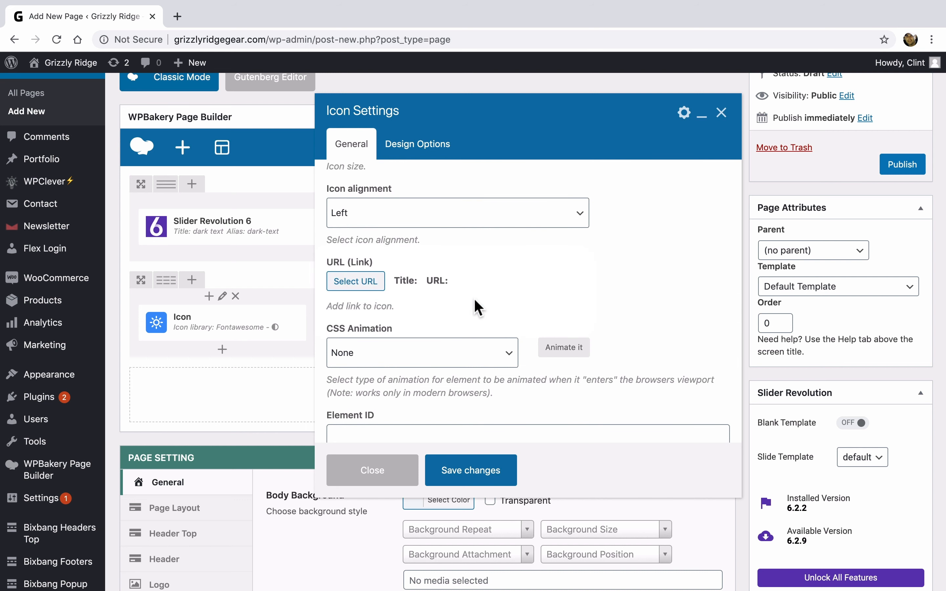
scroll(515, 299, down, 3)
scroll(515, 299, up, 3)
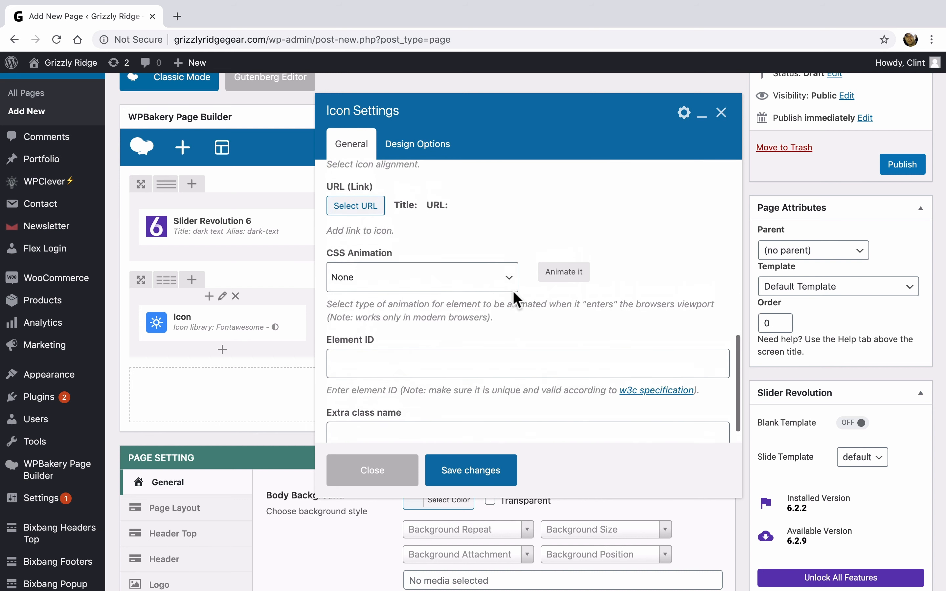
scroll(516, 299, up, 1)
click(511, 241)
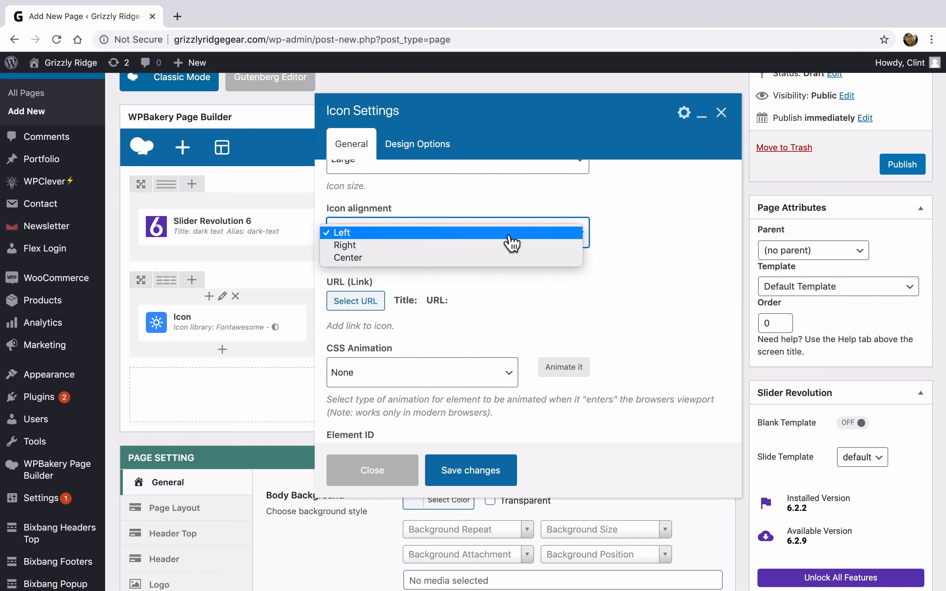
click(509, 259)
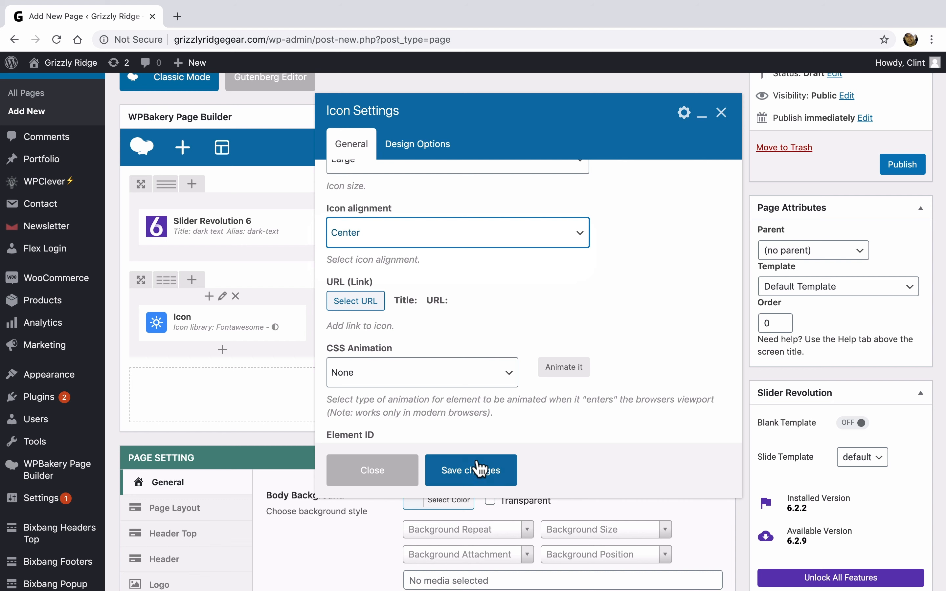
click(478, 472)
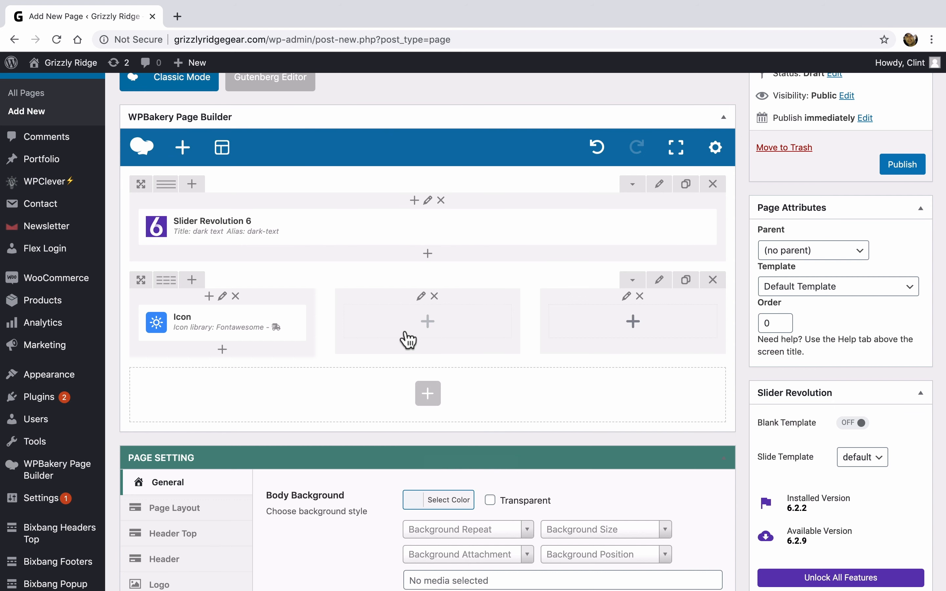
Clone the shipping icon and place one copy each in the second and third columns of the row
mouse_move(243, 332)
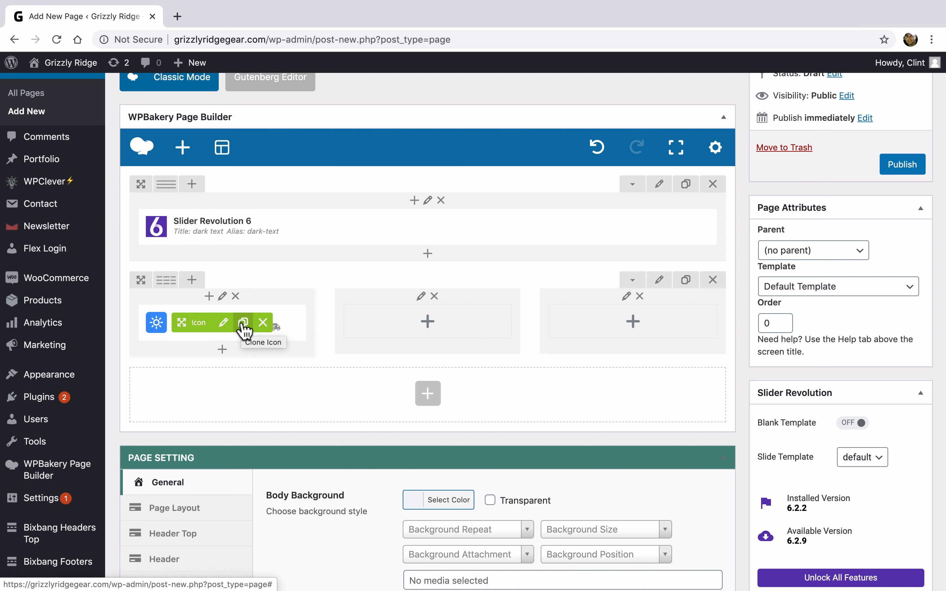
click(242, 323)
drag(200, 363, 368, 336)
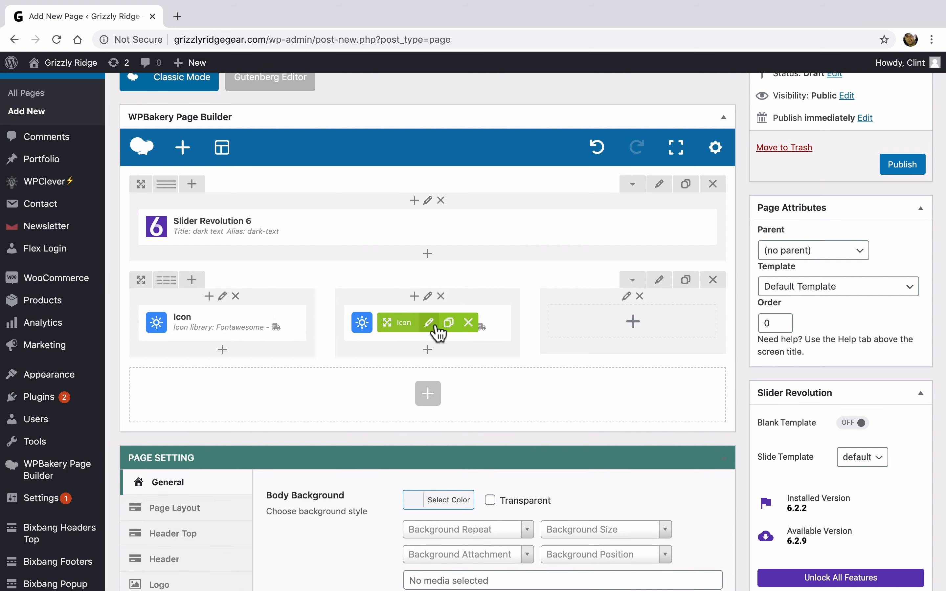
click(449, 324)
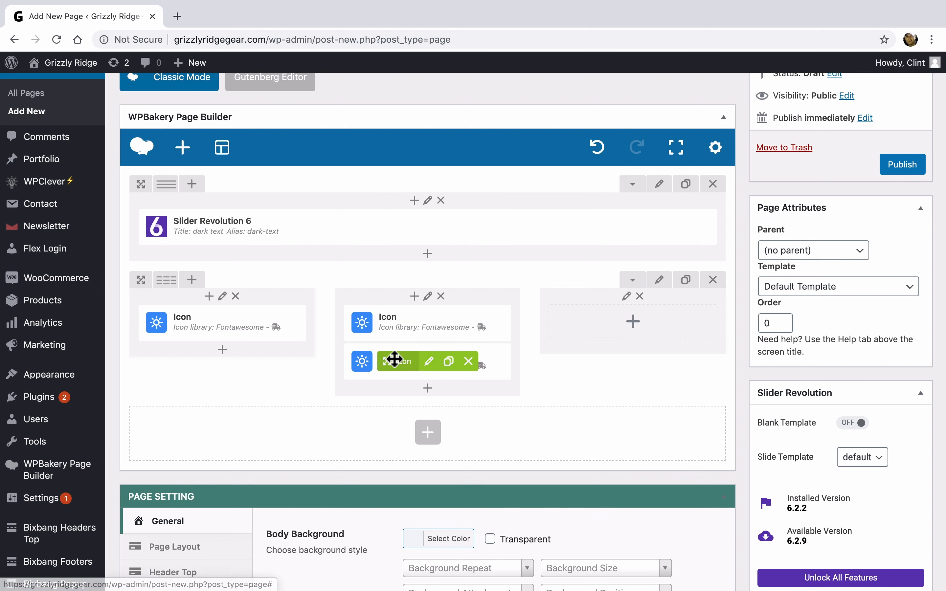
drag(389, 359, 564, 326)
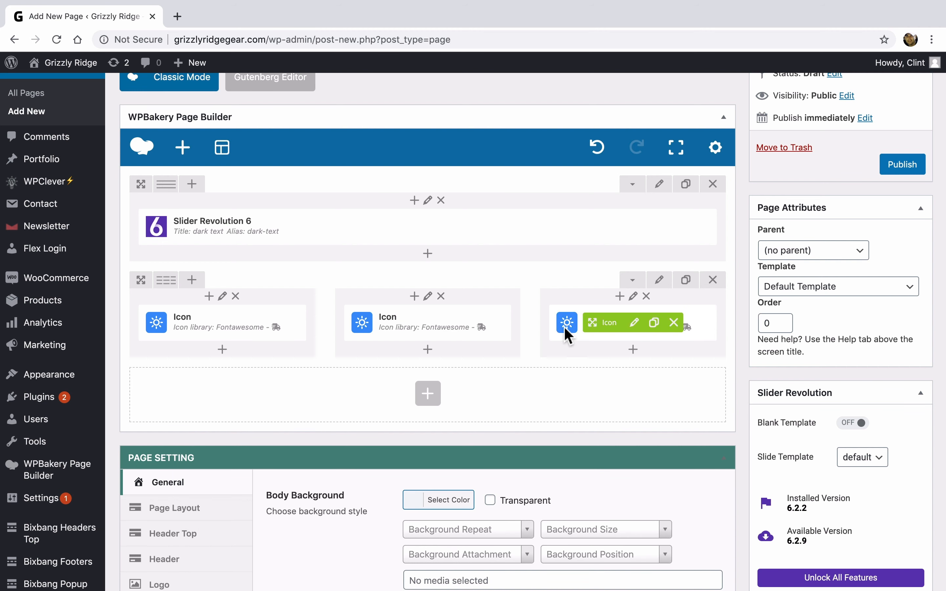
Add a Red Heading element below the icon in the first column of the second row
click(224, 351)
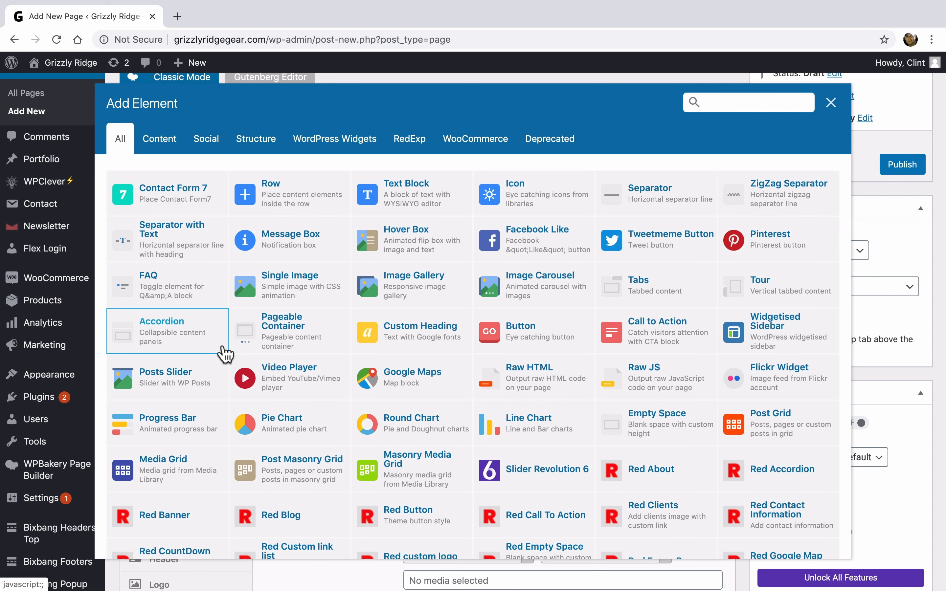
scroll(428, 349, down, 5)
scroll(428, 349, down, 1)
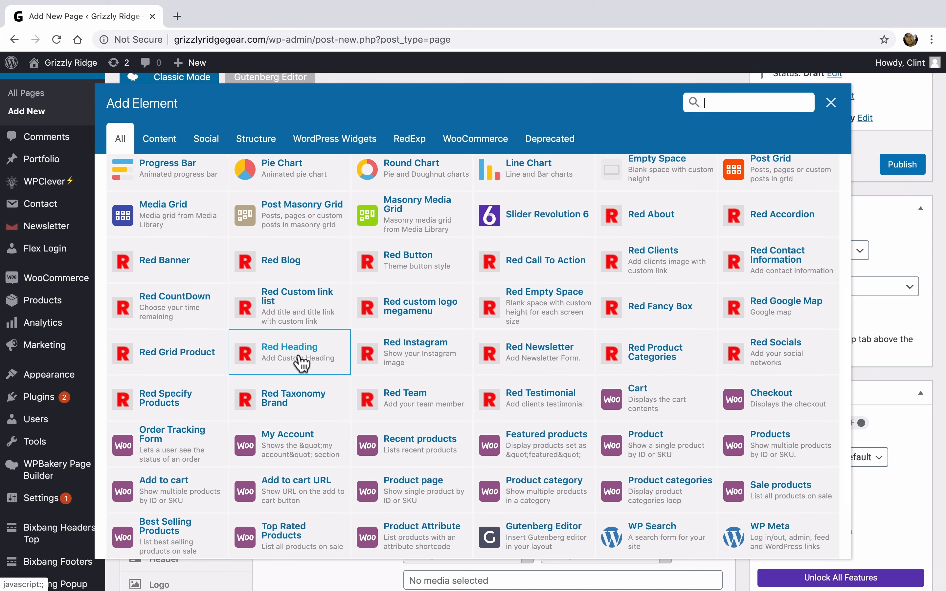
click(301, 364)
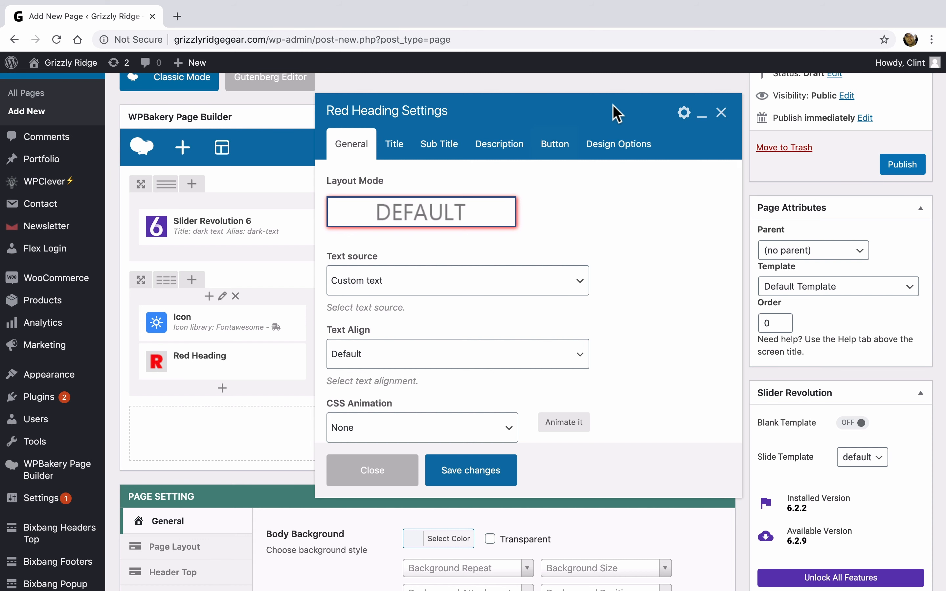
Set the Red Heading's text alignment to Text Center
drag(615, 112, 518, 133)
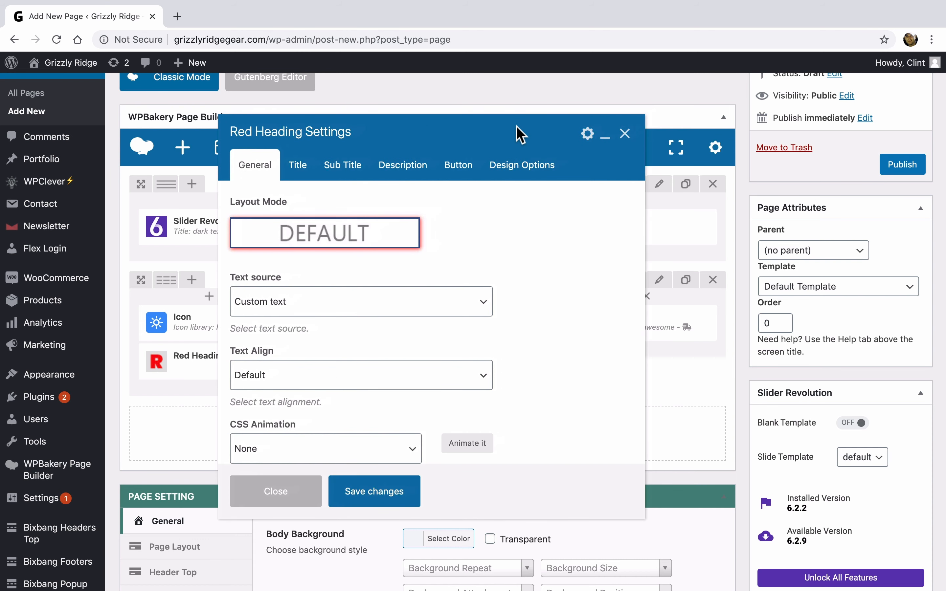
scroll(518, 258, down, 2)
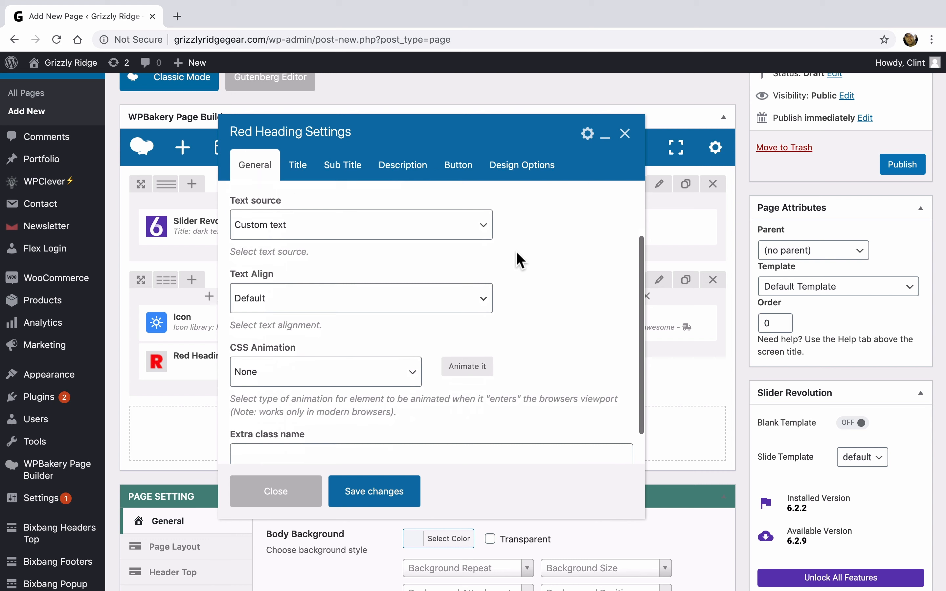
click(465, 303)
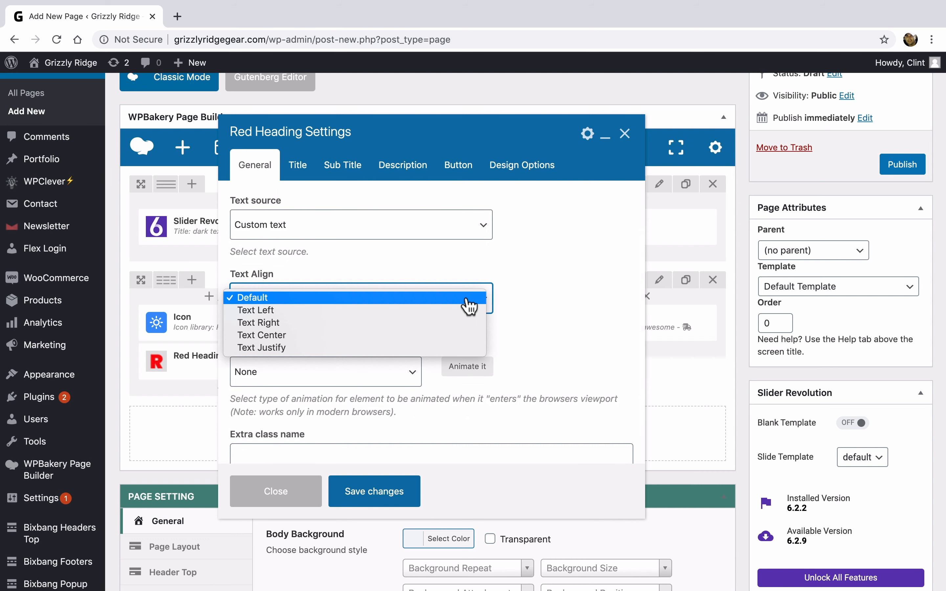
click(467, 337)
scroll(462, 330, down, 1)
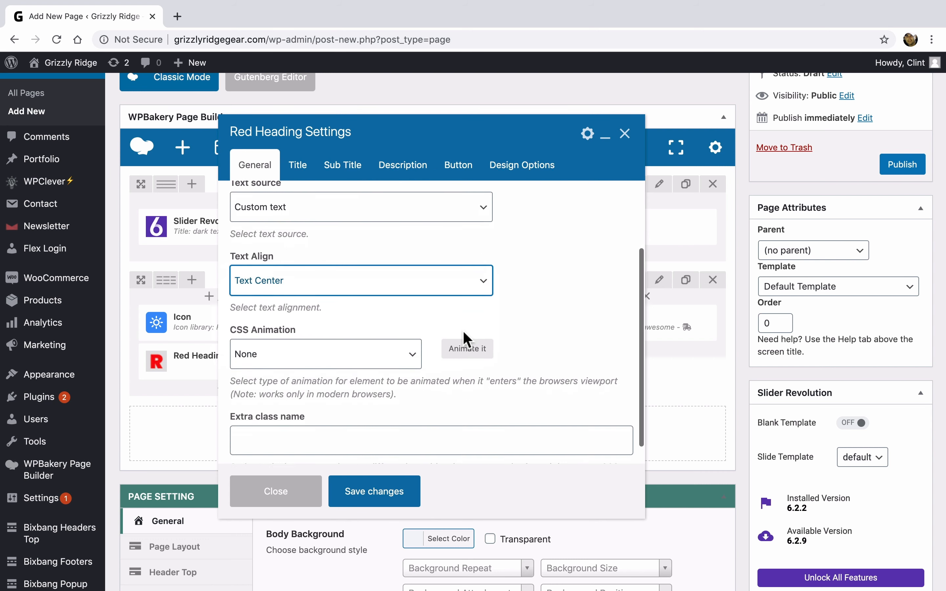
scroll(463, 330, up, 3)
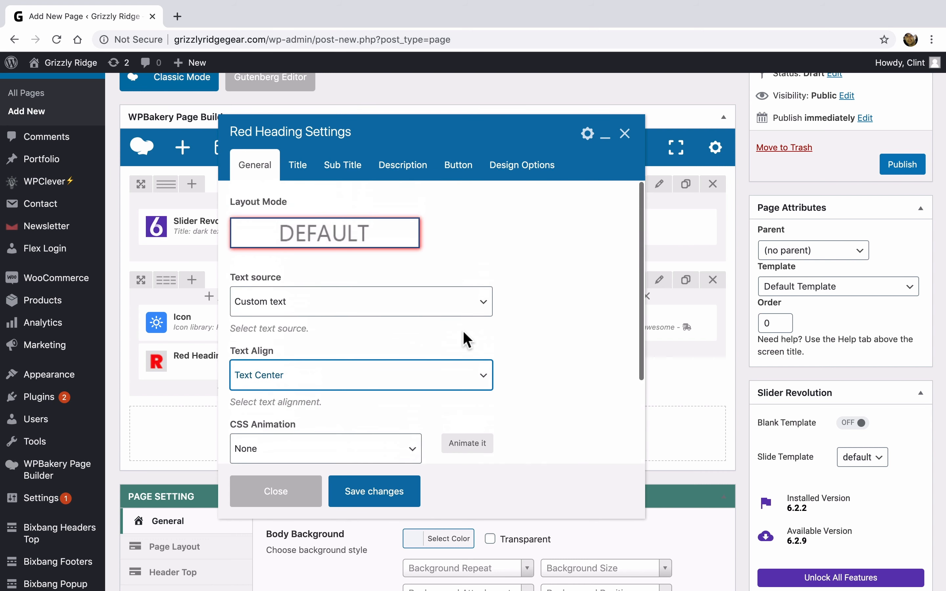
Enter "Fast Shipping" as the Red Heading's title text, keeping the default font style
click(299, 165)
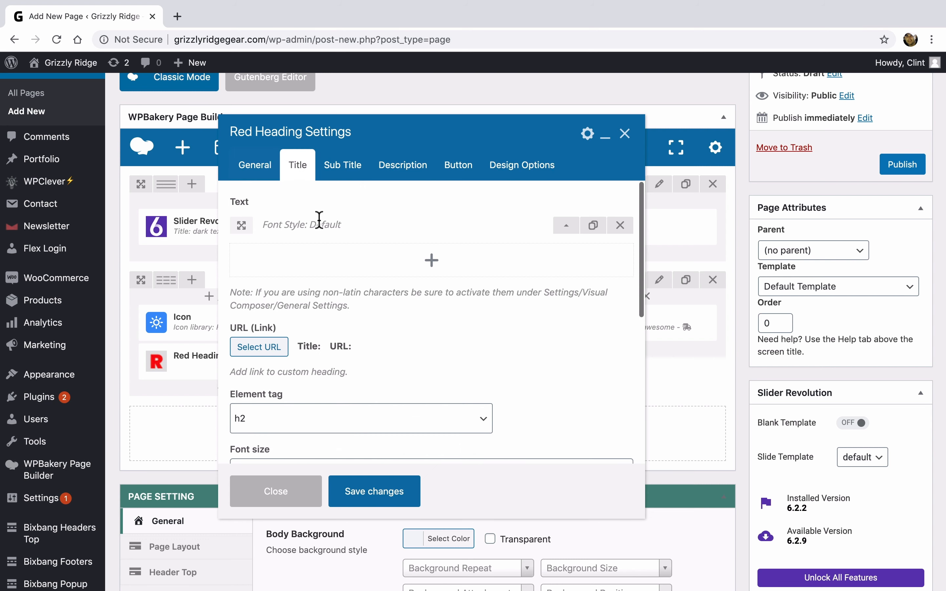
click(574, 231)
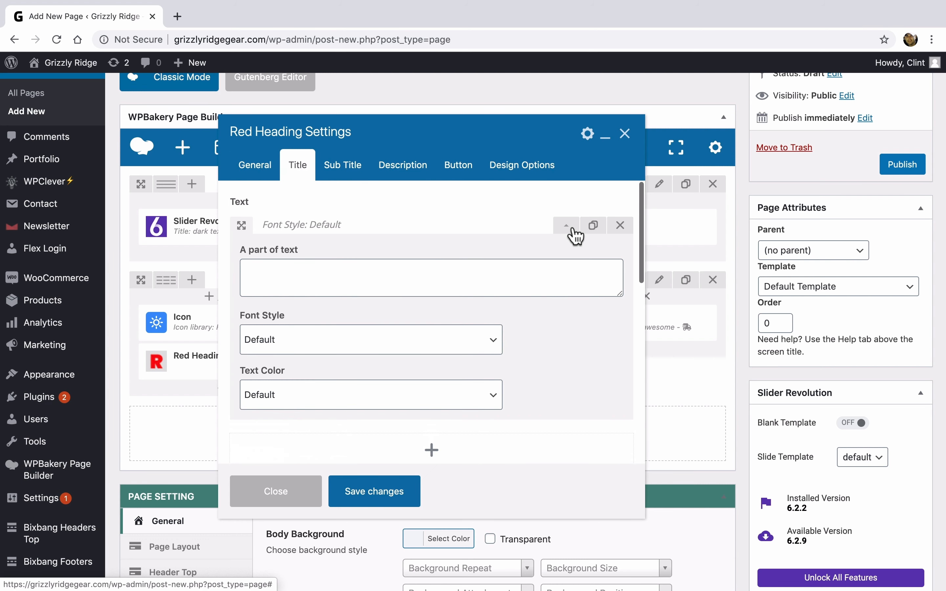
click(425, 277)
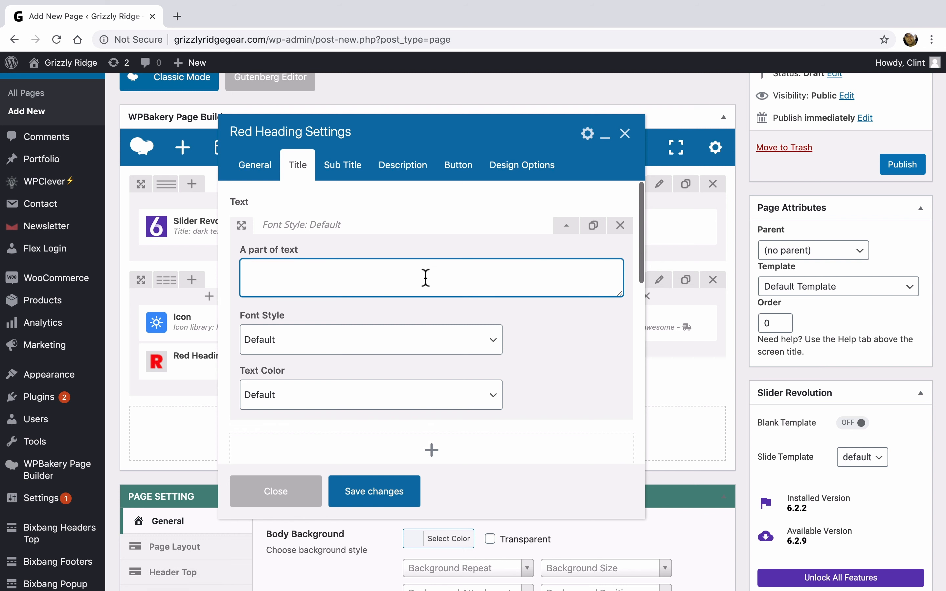
text(Fast Sh)
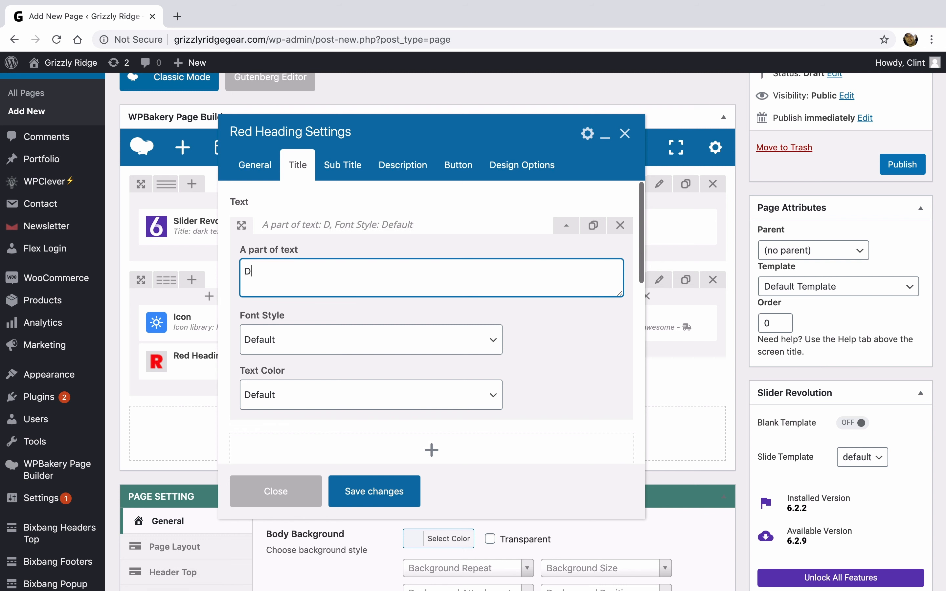
text(ipping)
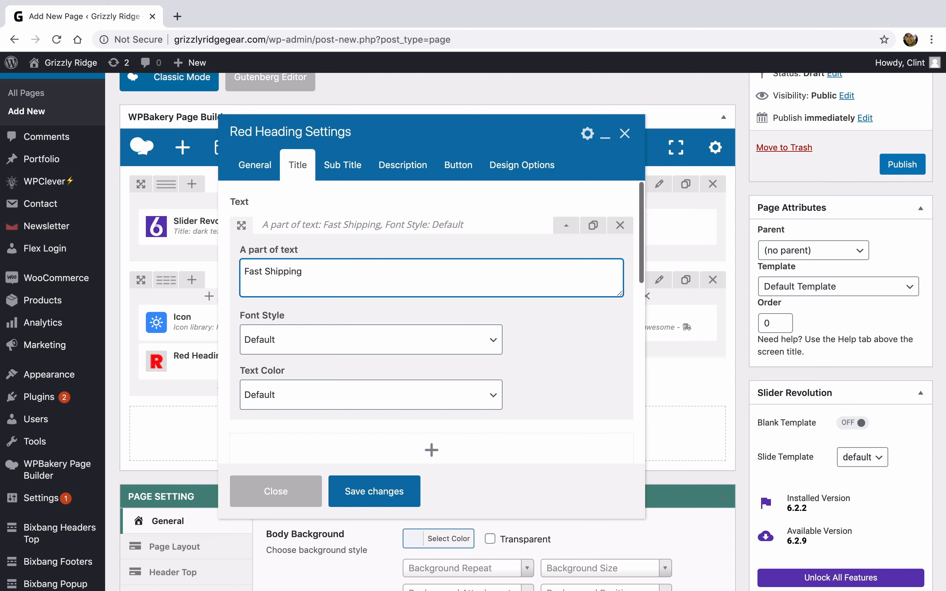
click(449, 349)
click(449, 346)
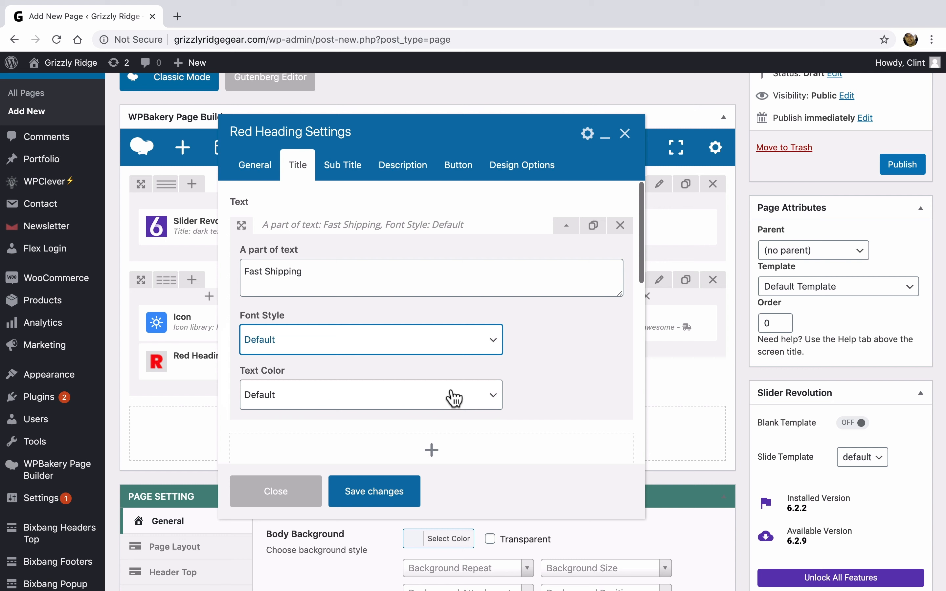
click(566, 226)
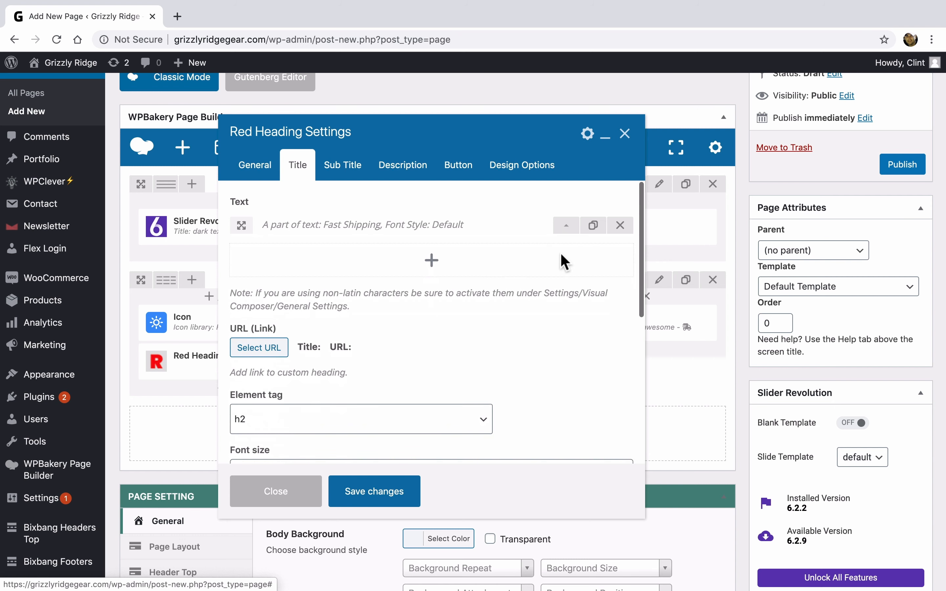
Set the title's element tag to h3 and review its remaining font and color options
scroll(559, 312, down, 5)
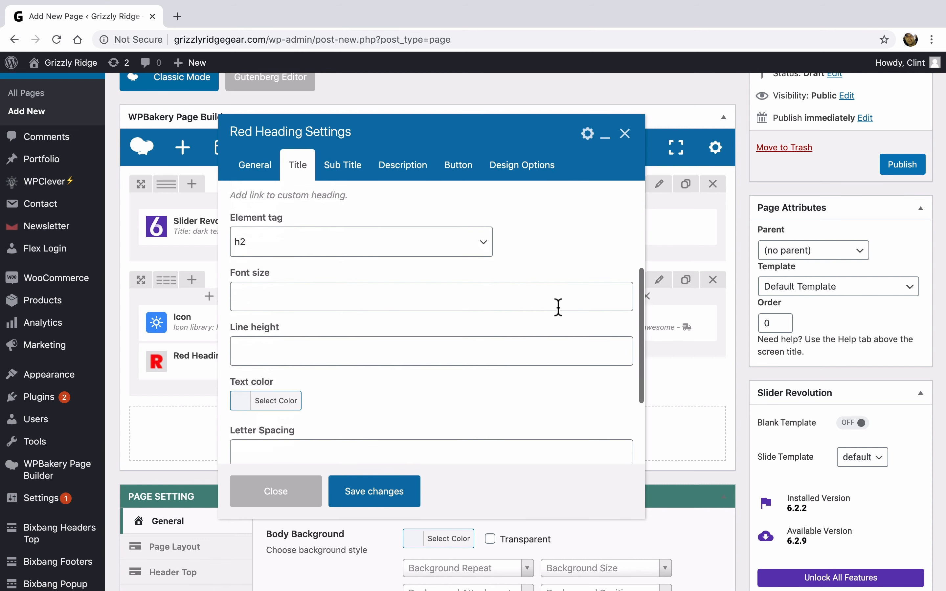
click(482, 247)
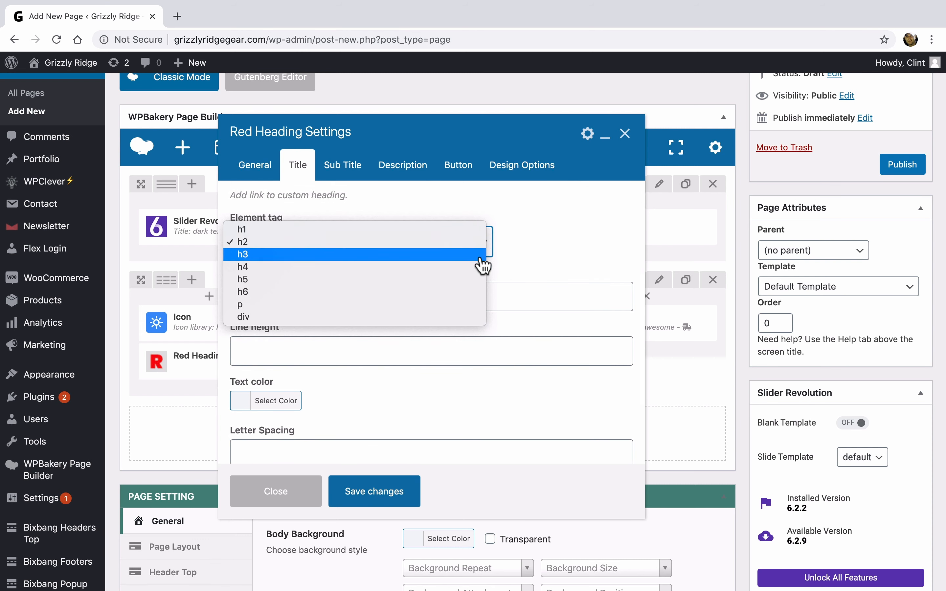
click(481, 255)
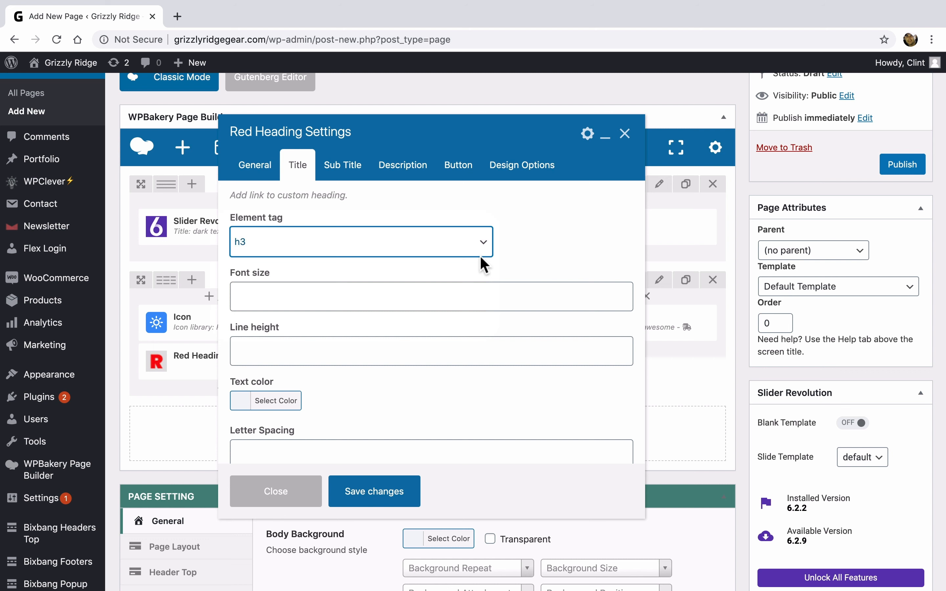
scroll(484, 265, down, 3)
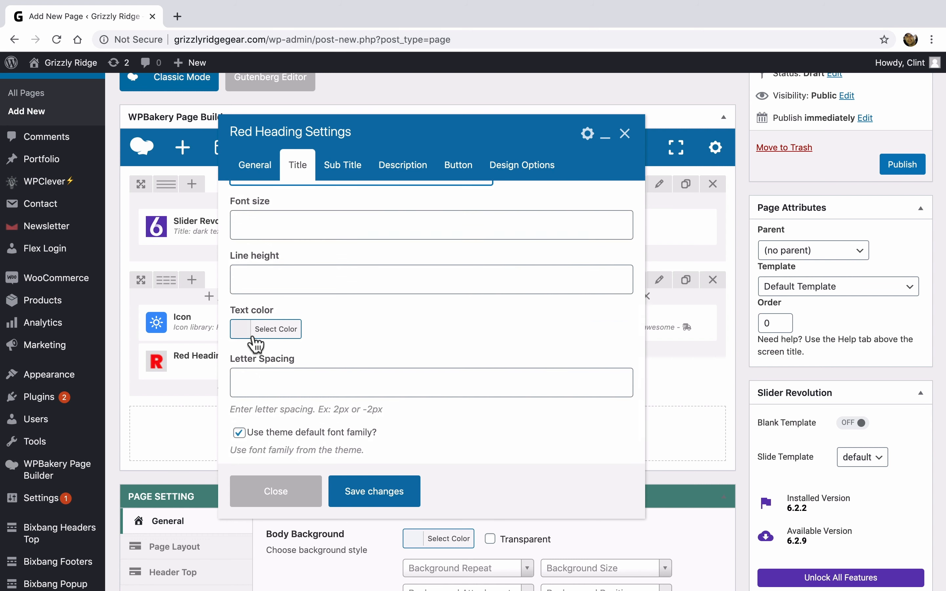
scroll(395, 340, down, 2)
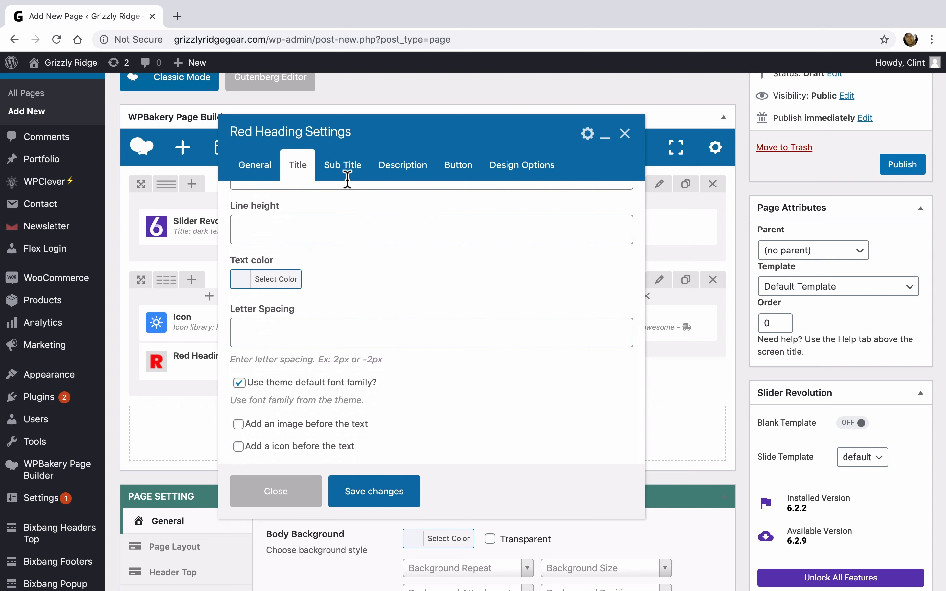
Enter "Worldwide Express Delivery" as the Red Heading's subtitle text
click(344, 168)
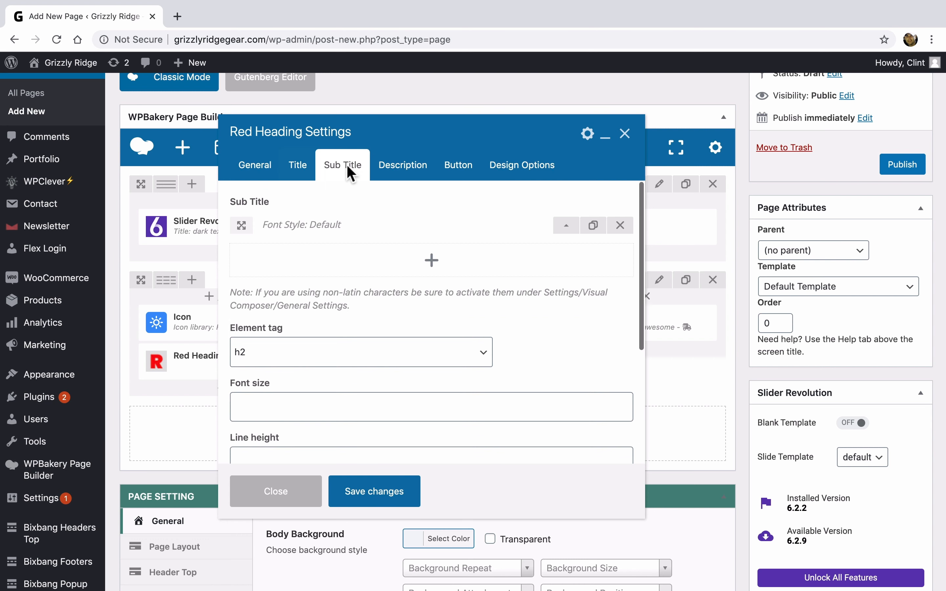
click(564, 231)
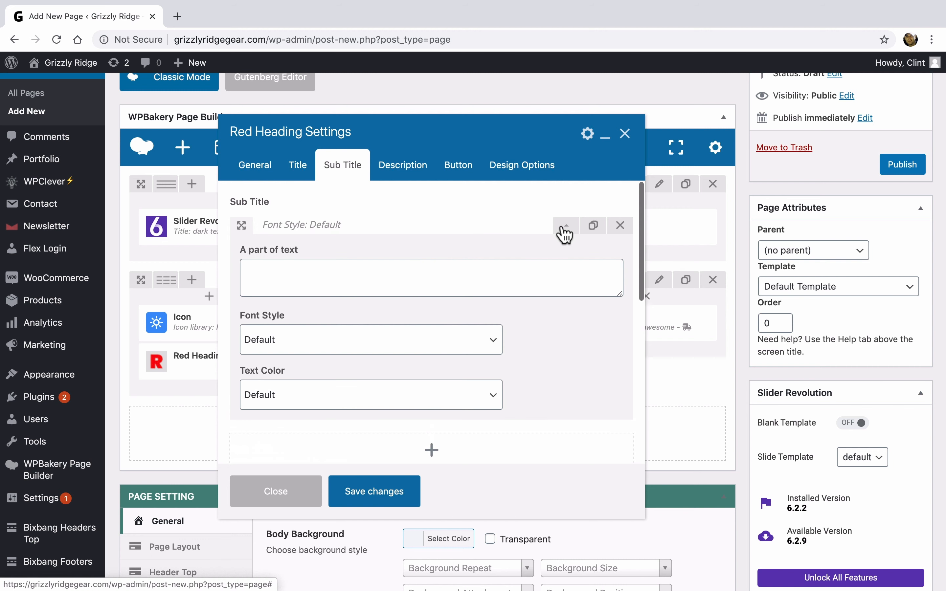
click(463, 275)
text(Worldwide )
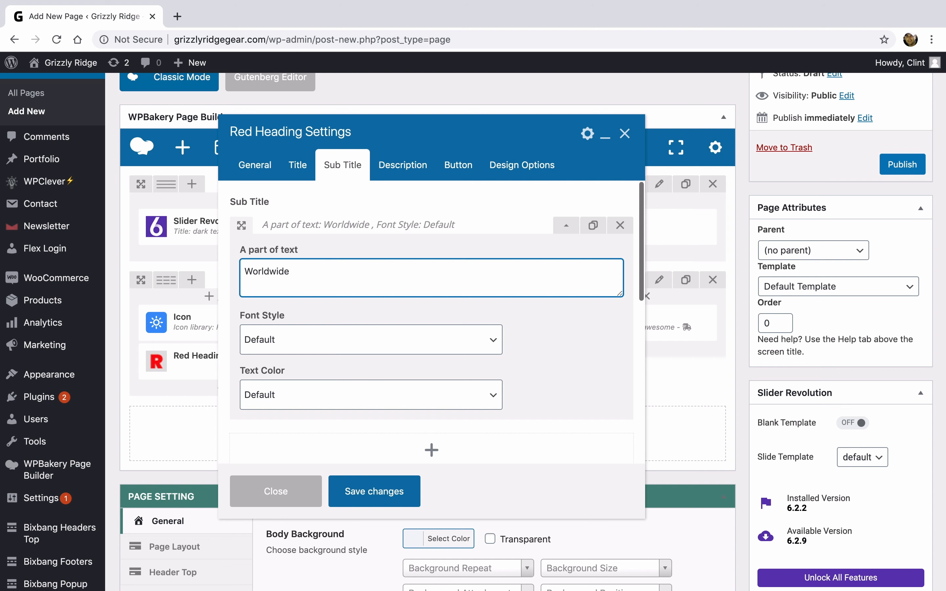
text(Express)
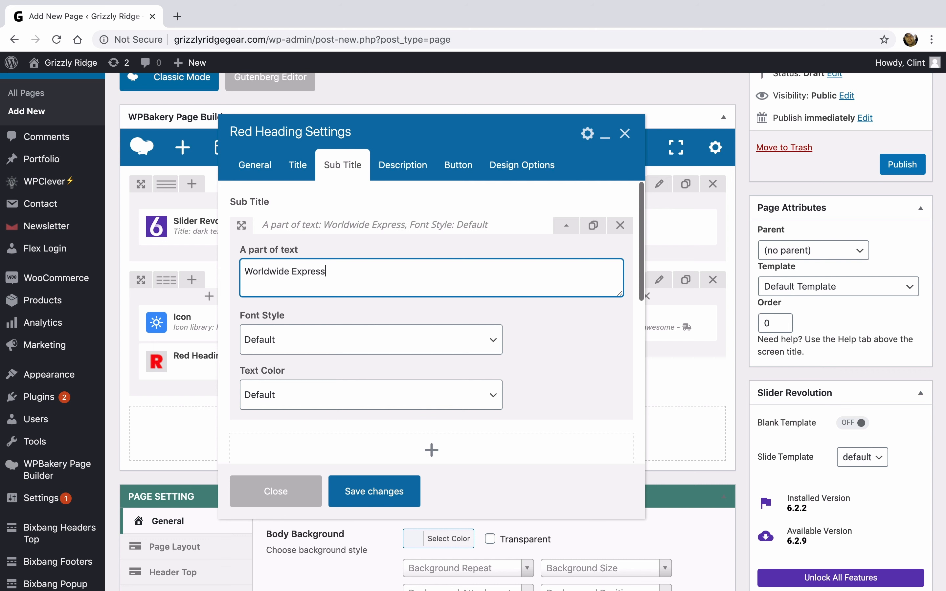
text( Delivery)
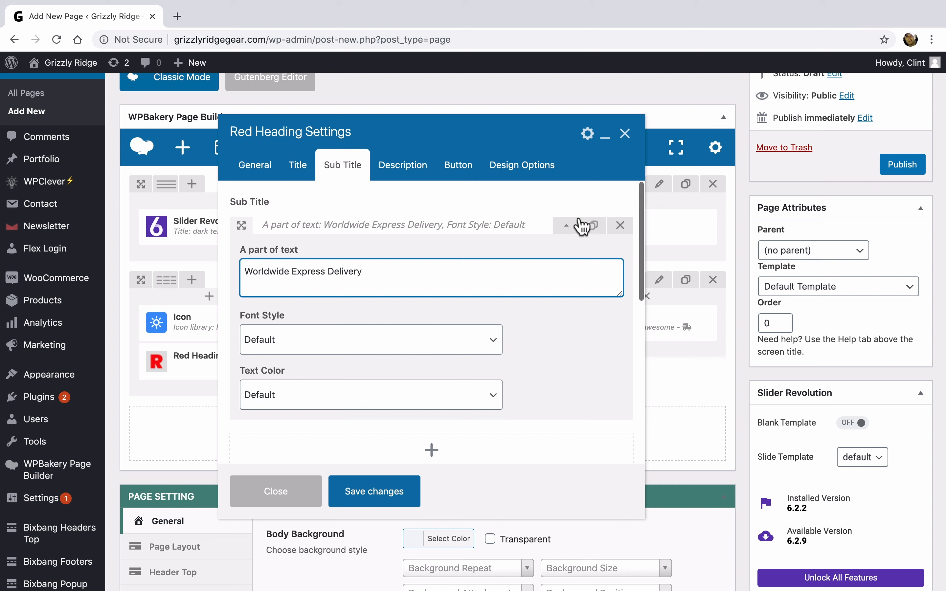
Set the subtitle's element tag to p and save the first column's Red Heading settings
click(567, 228)
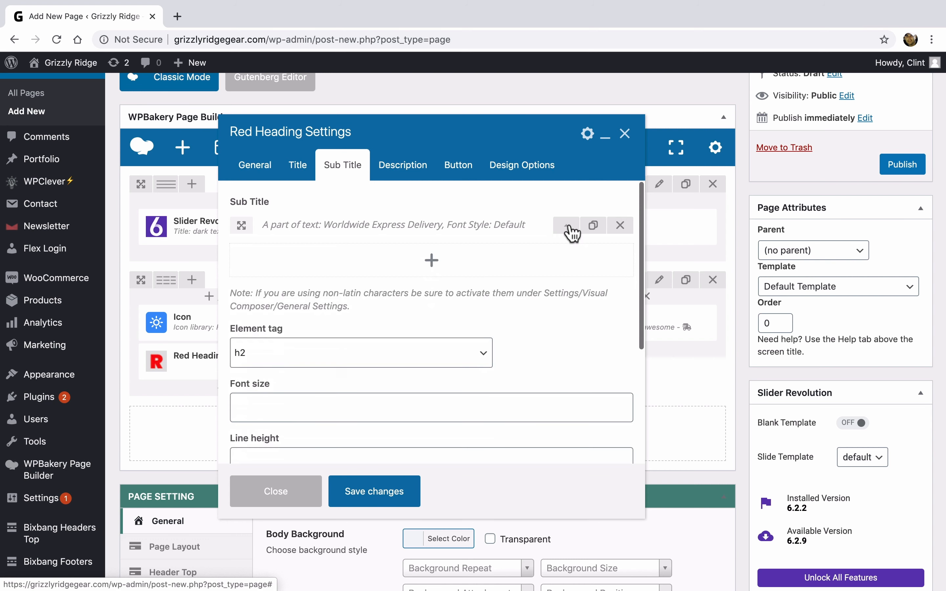
click(438, 363)
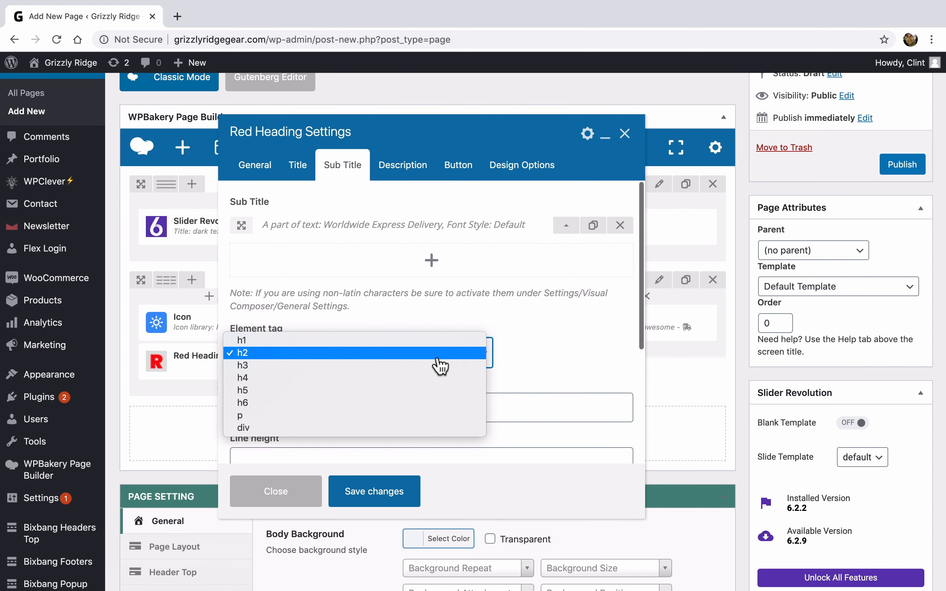
click(432, 417)
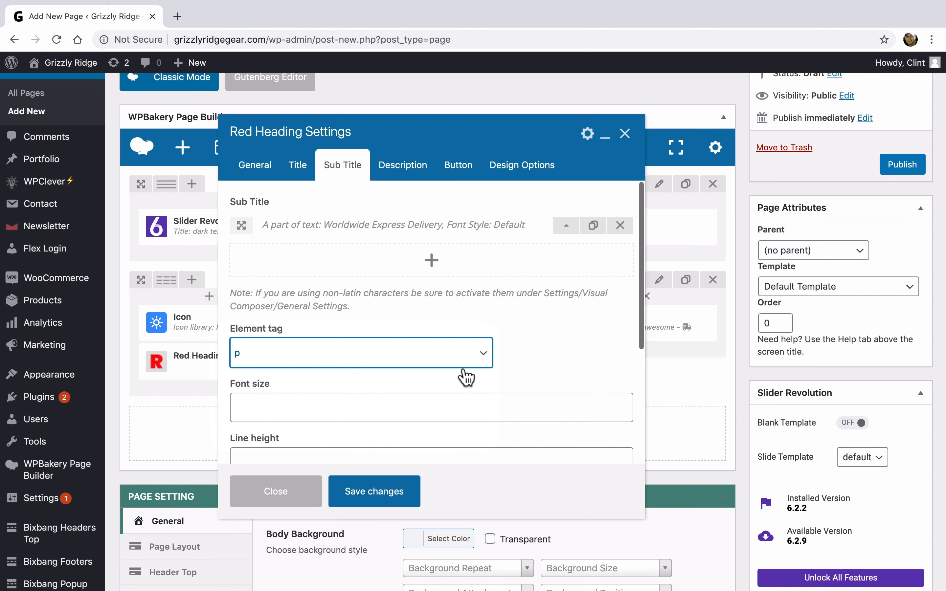
click(374, 491)
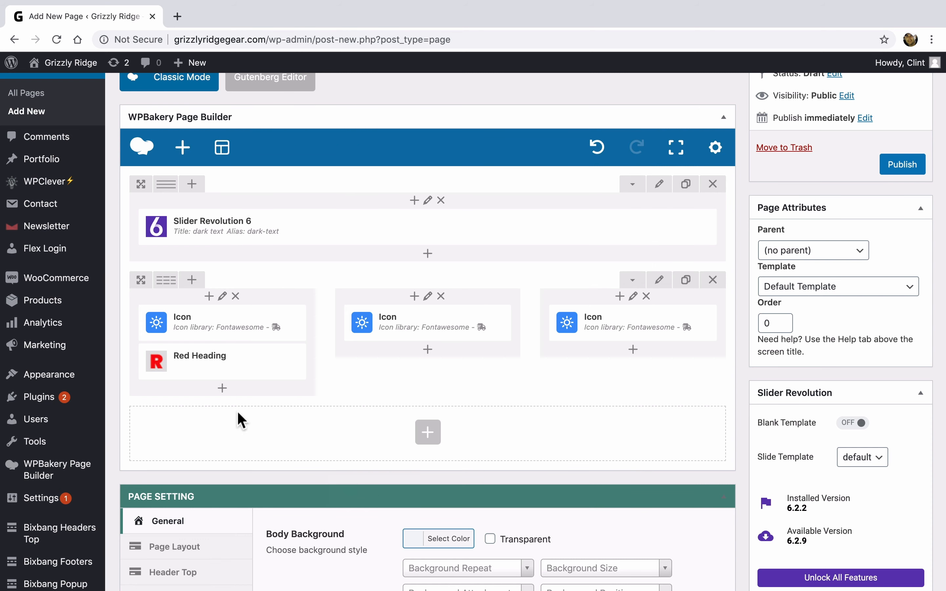
Duplicate the first column's Red Heading and place one copy below the icon in each of the other two columns
click(257, 361)
mouse_move(217, 400)
mouse_down()
mouse_move(414, 332)
mouse_move(411, 362)
mouse_up()
click(462, 361)
drag(423, 398, 588, 369)
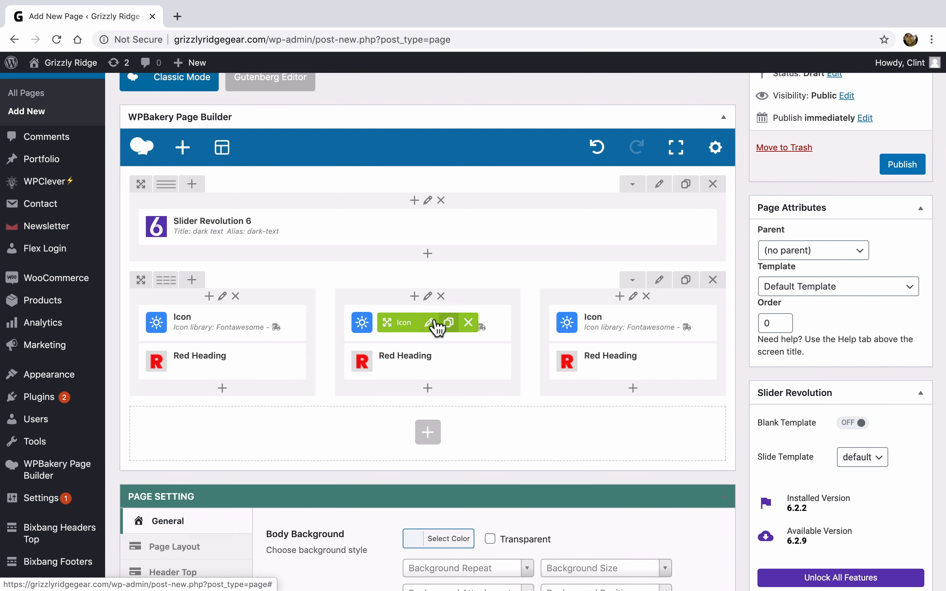
Change the middle column's icon to a leaf from the Font Awesome 5 library and save it
click(432, 328)
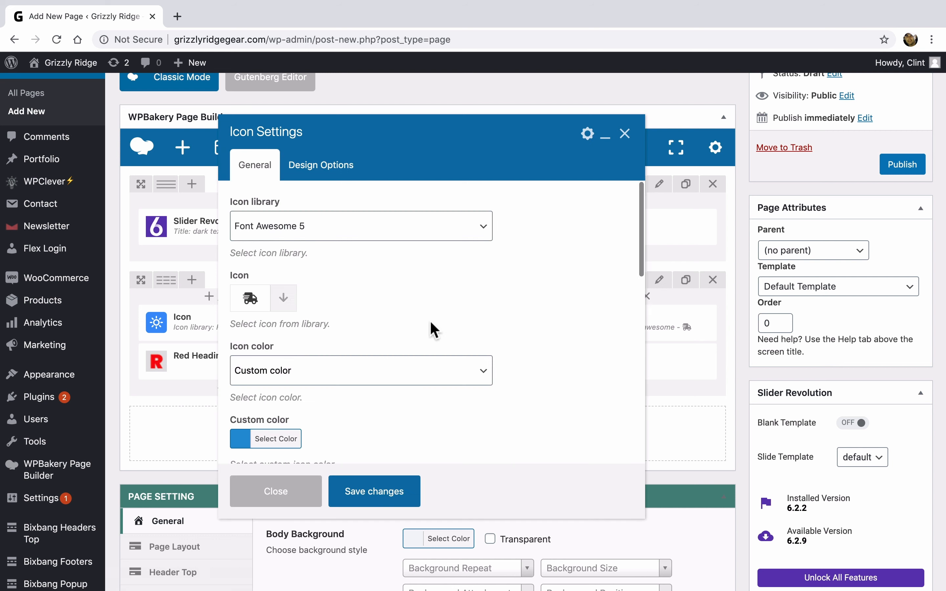
click(254, 302)
click(263, 329)
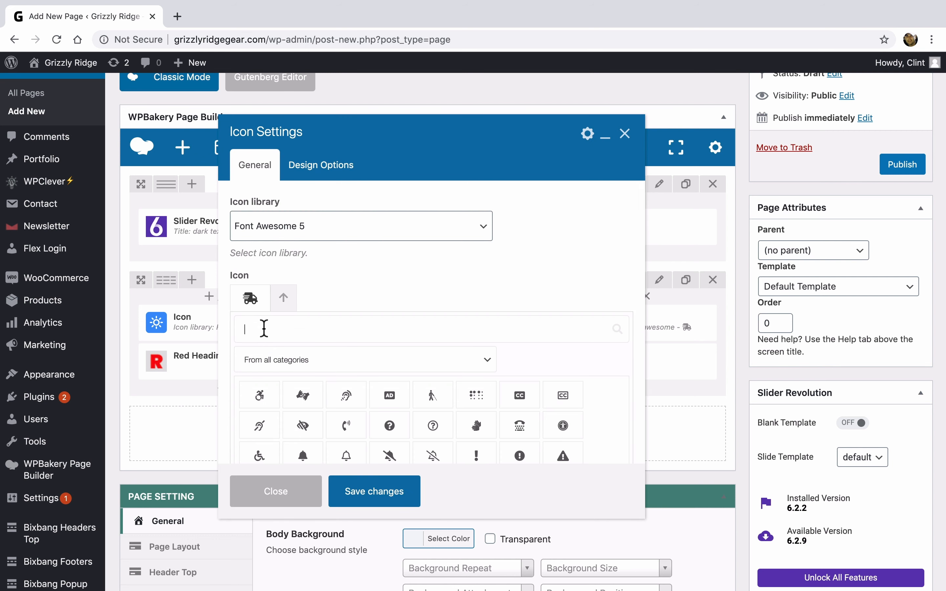
text(leaf)
click(302, 399)
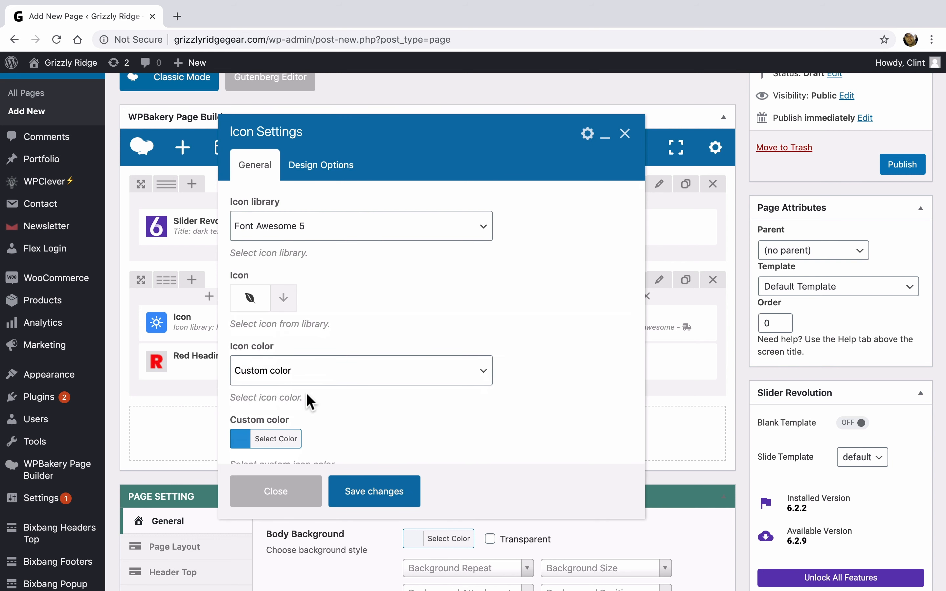
scroll(415, 332, down, 5)
click(395, 493)
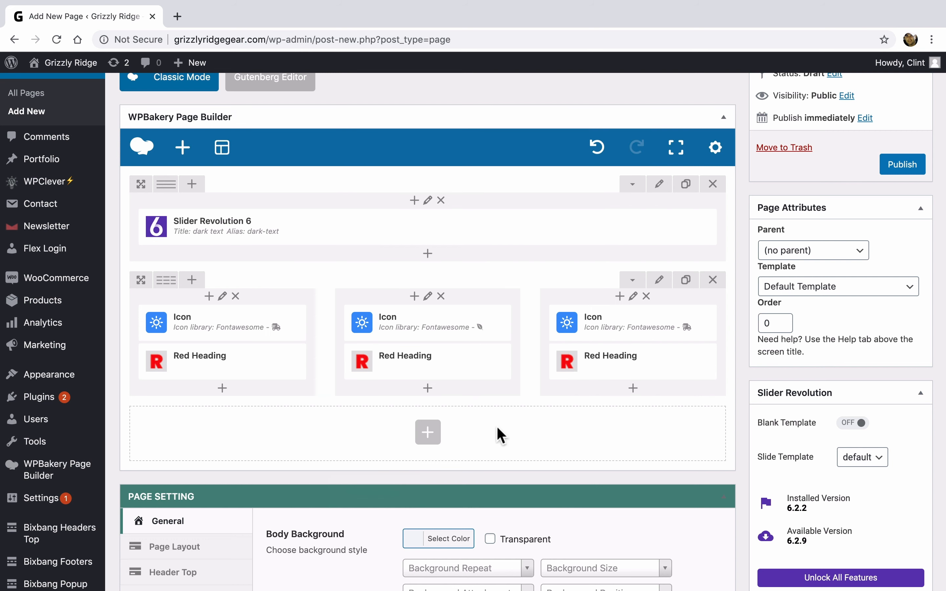
Change the third column's icon to the round certificate badge, searching for "cert", and save it
click(635, 324)
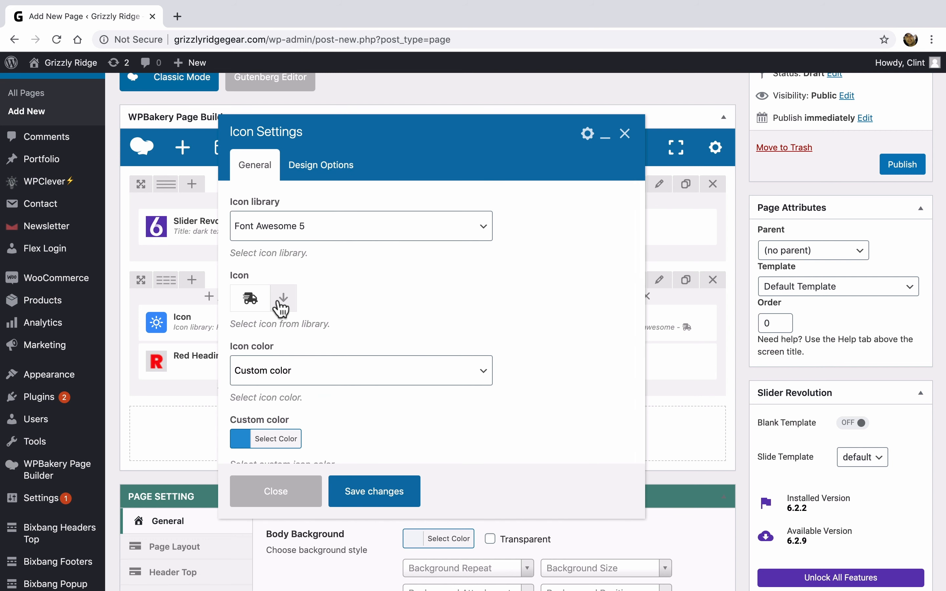
click(283, 306)
text(cert)
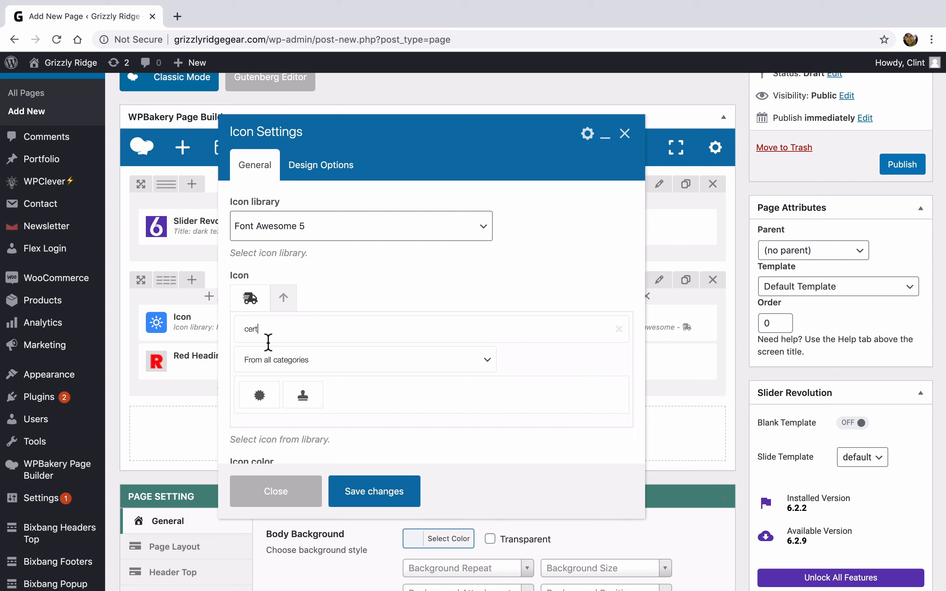
click(260, 396)
click(373, 492)
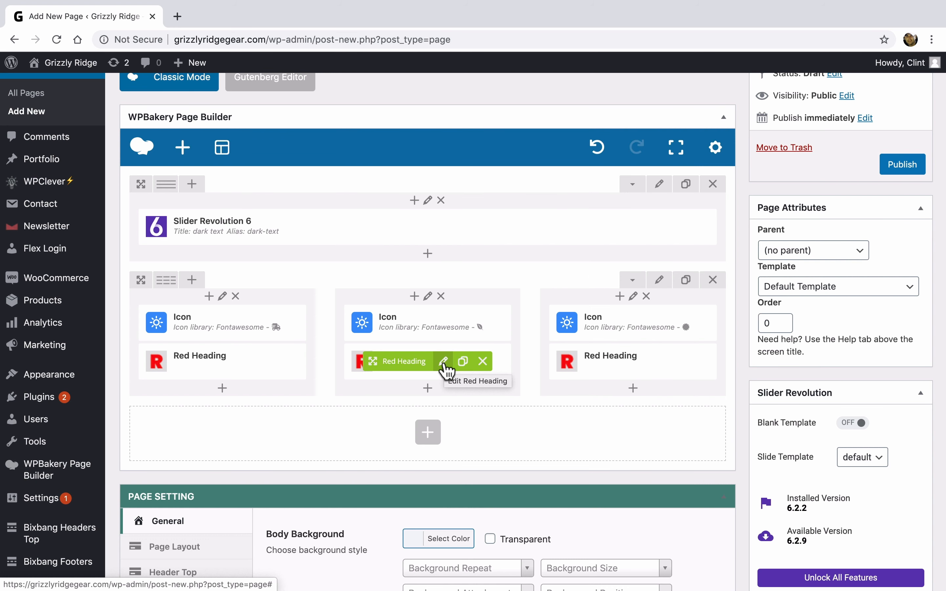
Replace the title text of the middle column's Red Heading with "Fresh Gear"
click(444, 361)
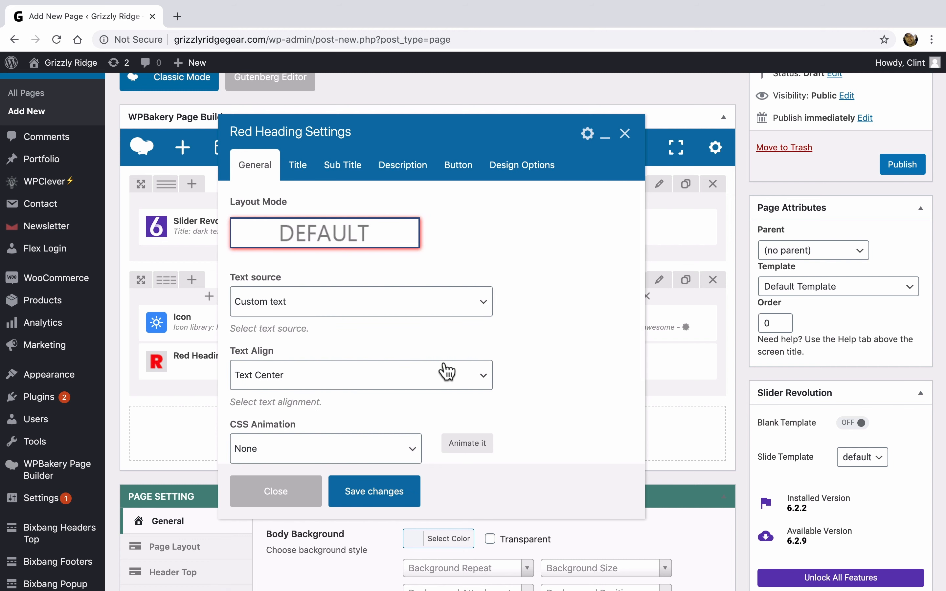
click(298, 167)
click(566, 231)
triple_click(314, 270)
text(Fresh Gear)
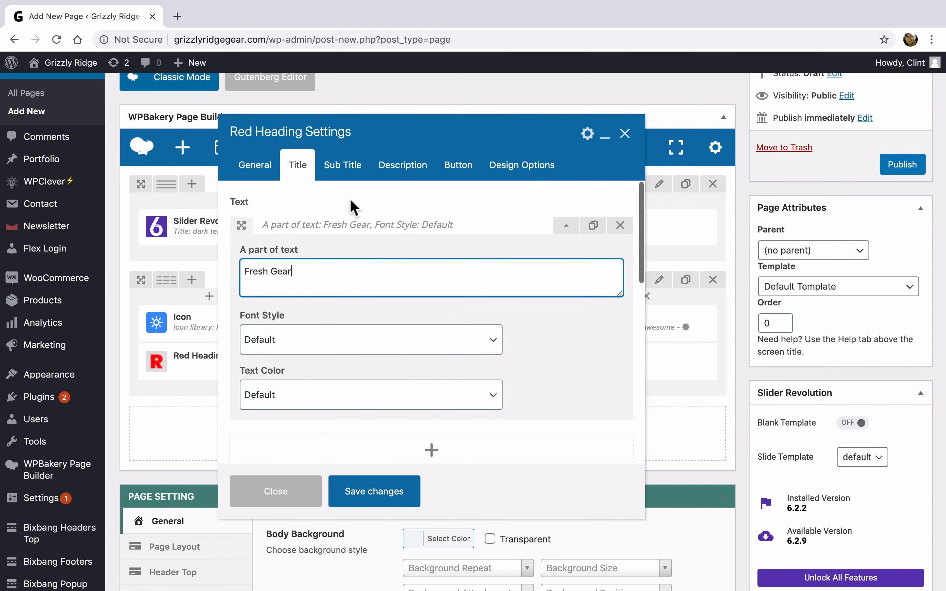
Replace the middle heading's subtitle with "New Gear from Top Brands" and save the heading
click(342, 164)
click(566, 228)
click(411, 271)
triple_click(411, 270)
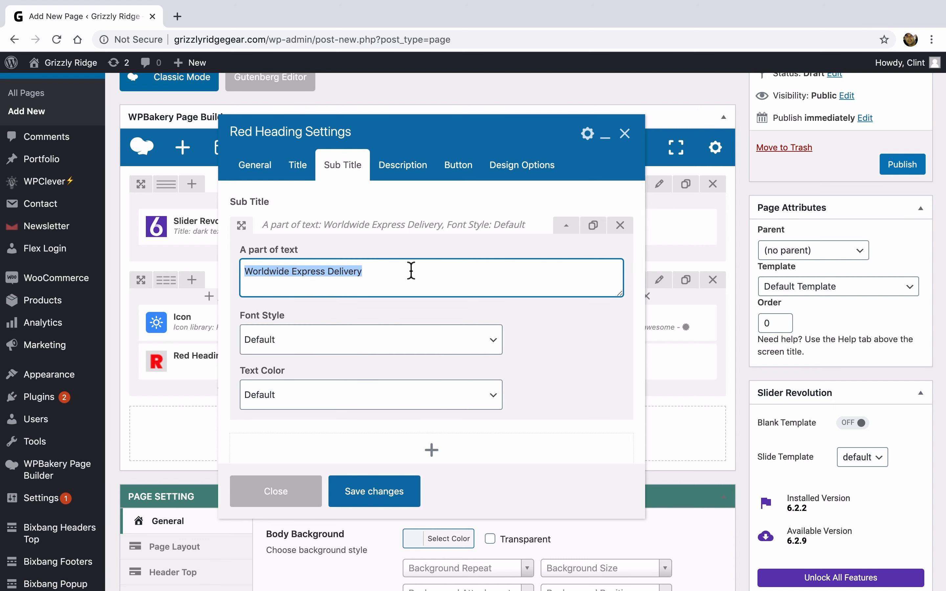
text(New Gear from )
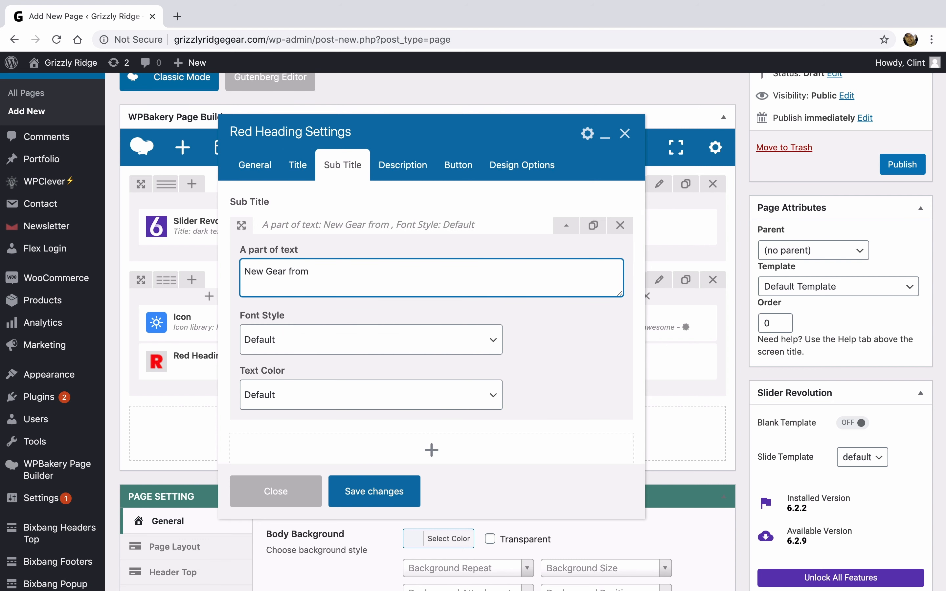
text(Top Brands)
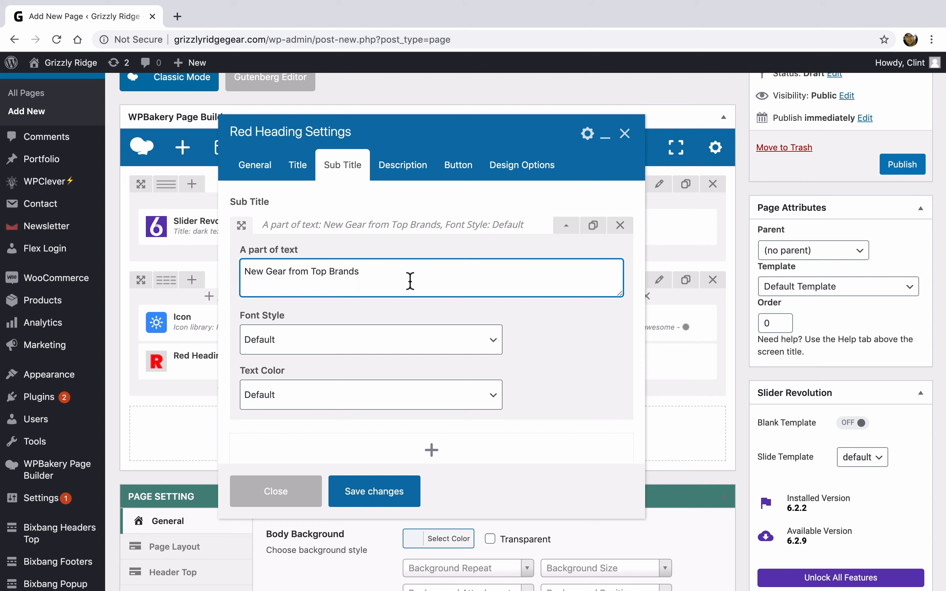
click(390, 502)
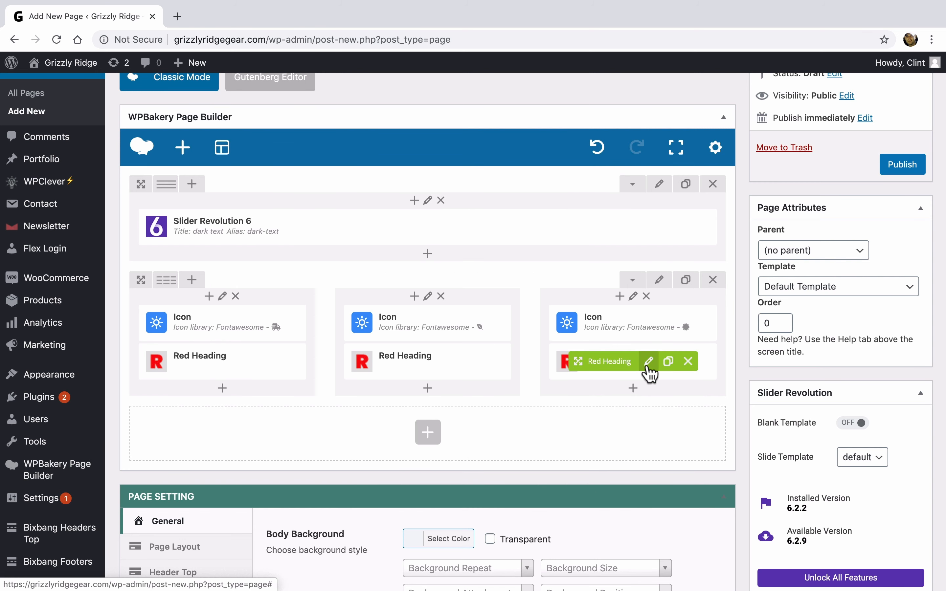
Replace the title text of the third column's Red Heading with "Our Guarantee"
click(649, 367)
click(303, 171)
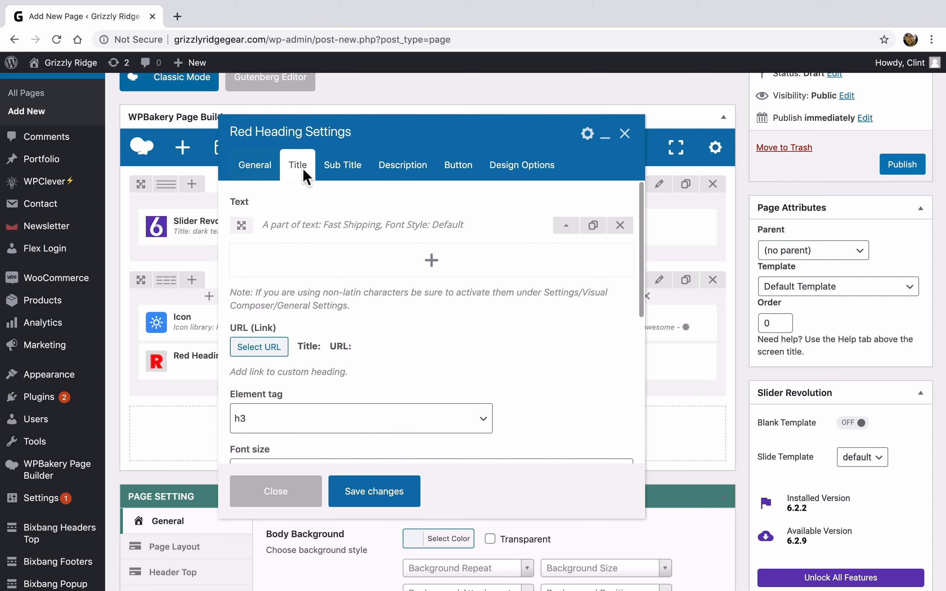
click(543, 227)
triple_click(426, 270)
text(Our Guarantee)
Replace the third heading's subtitle with "30 Day Money Back" and save the heading
click(341, 166)
click(565, 228)
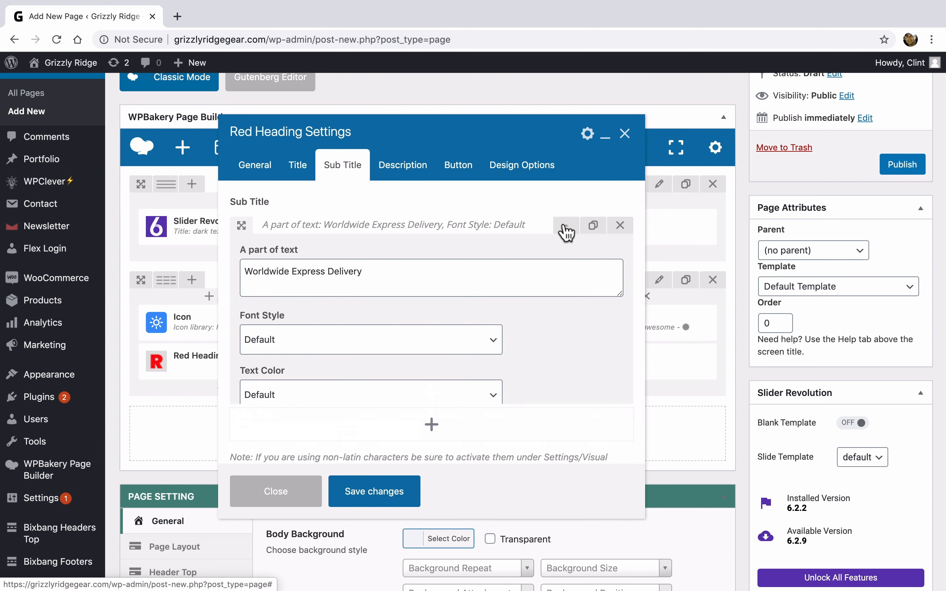
triple_click(506, 266)
text(30 )
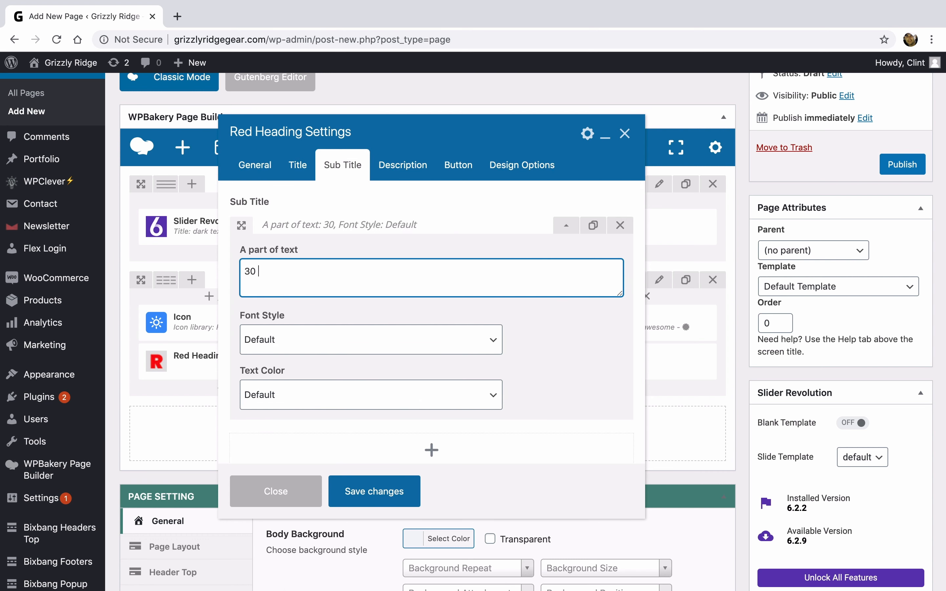
text(Day Money Back)
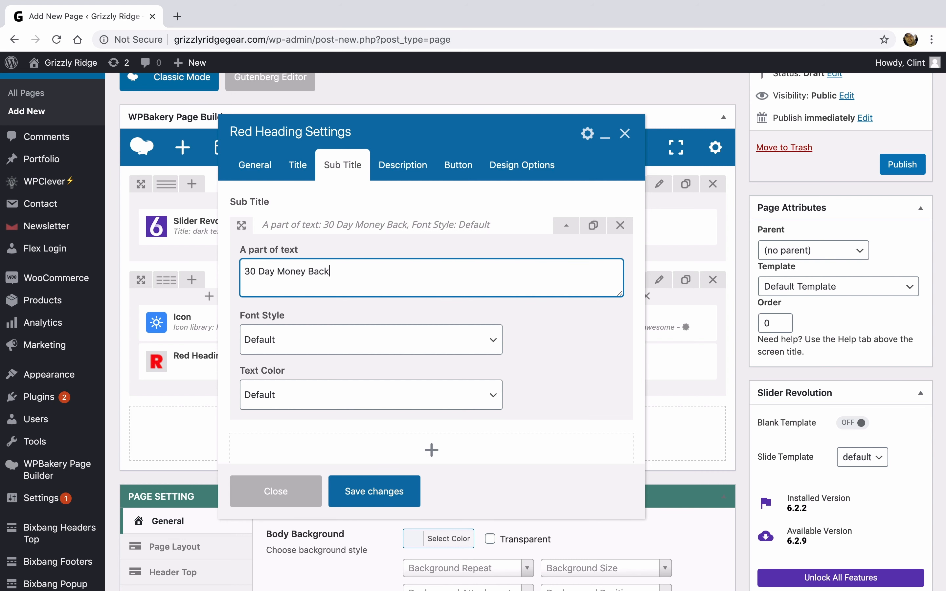
click(395, 491)
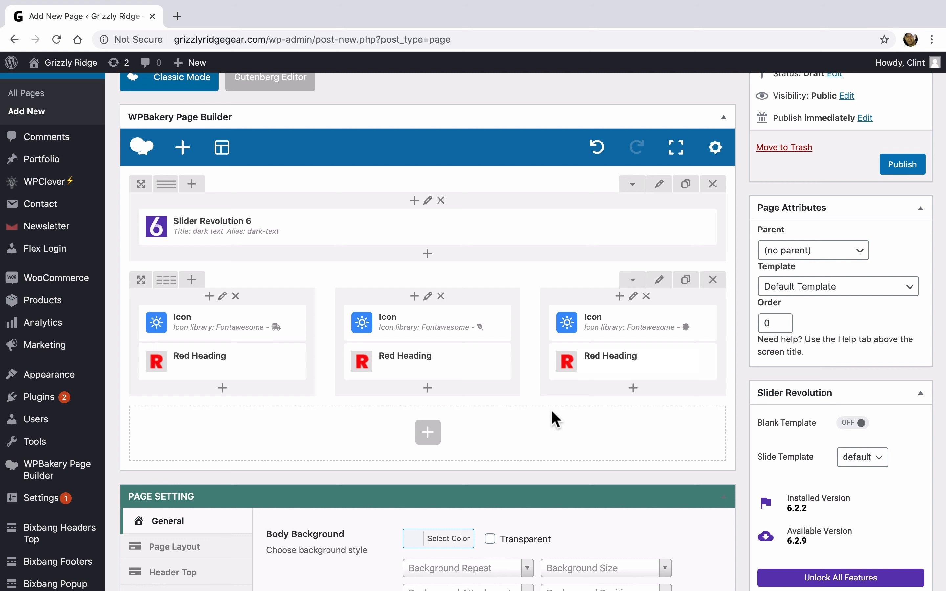
Give the three-column icon row 50 of top padding and 50 of bottom padding, and save the row settings
click(660, 281)
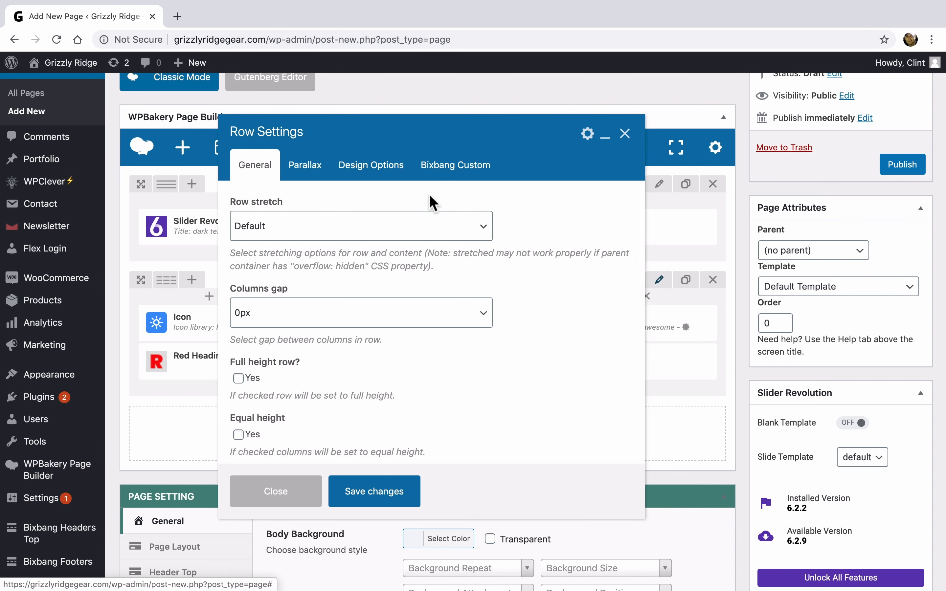
click(389, 181)
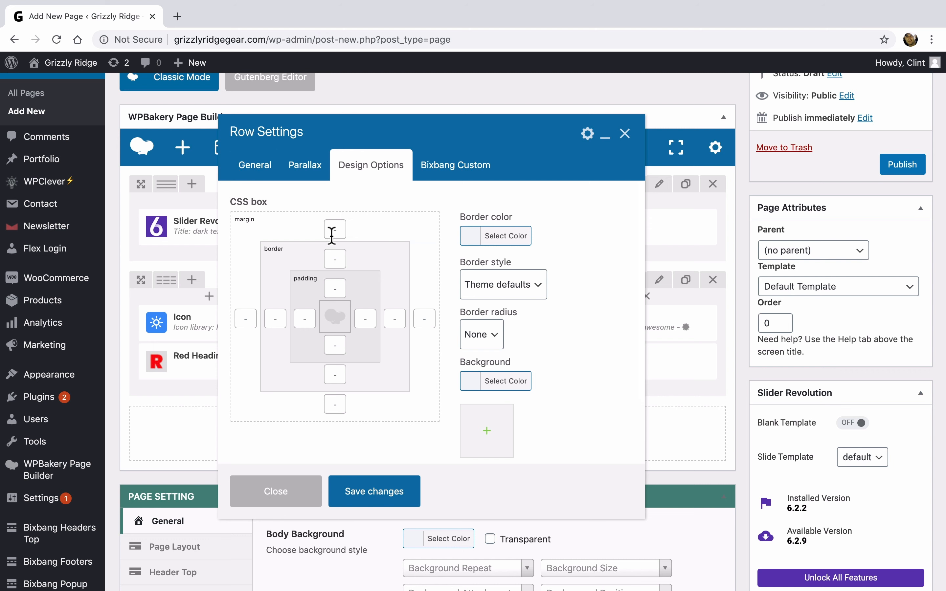
click(334, 292)
text(50)
click(335, 344)
text(50)
scroll(574, 325, down, 2)
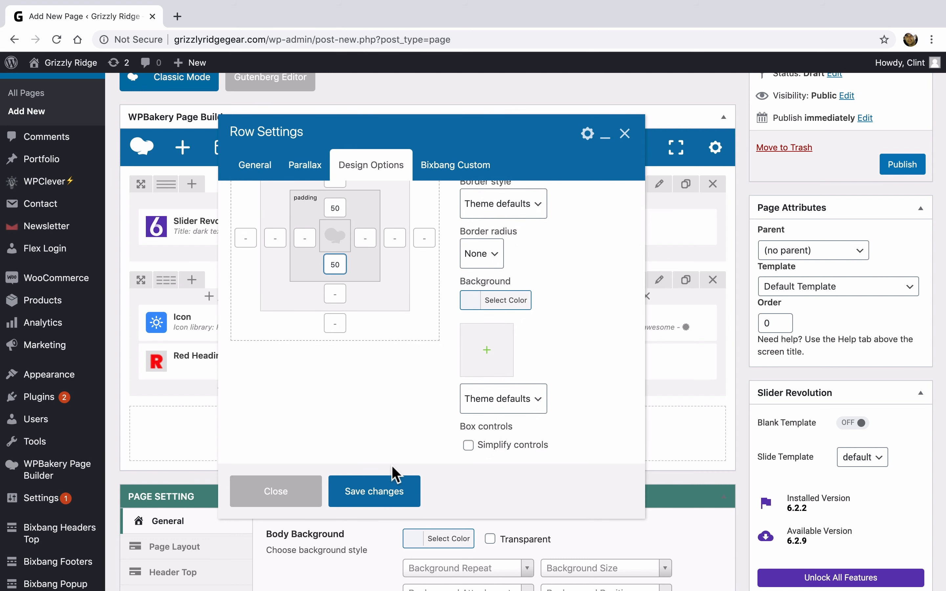
click(370, 492)
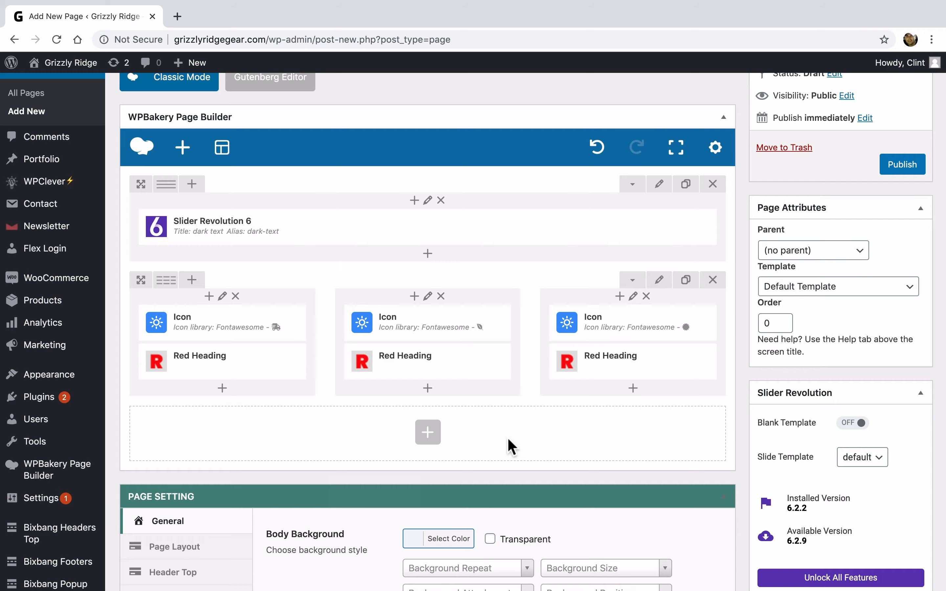
Add a new row below the icon row and split it into two equal columns
scroll(507, 437, down, 3)
click(427, 336)
scroll(427, 345, up, 7)
scroll(427, 344, up, 3)
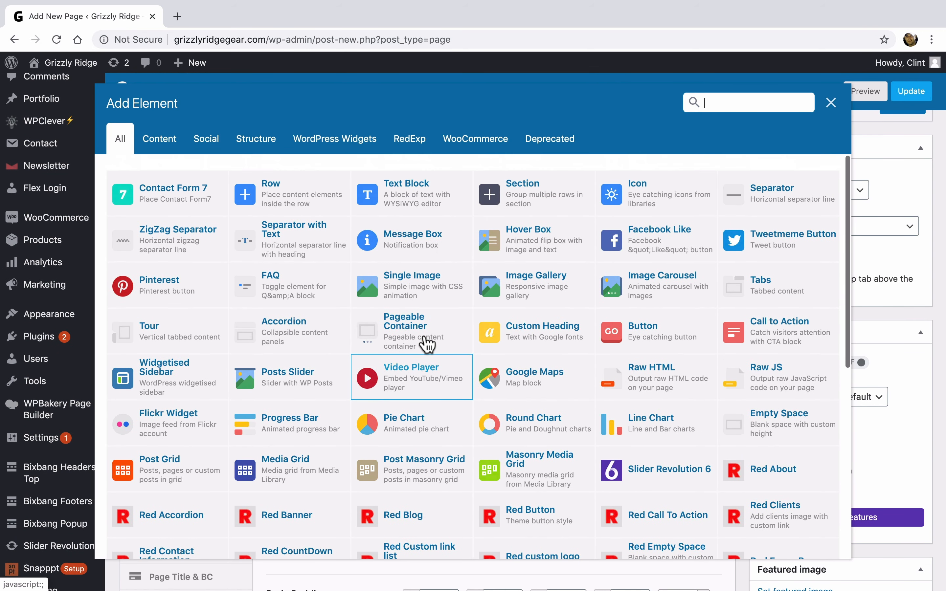
click(272, 195)
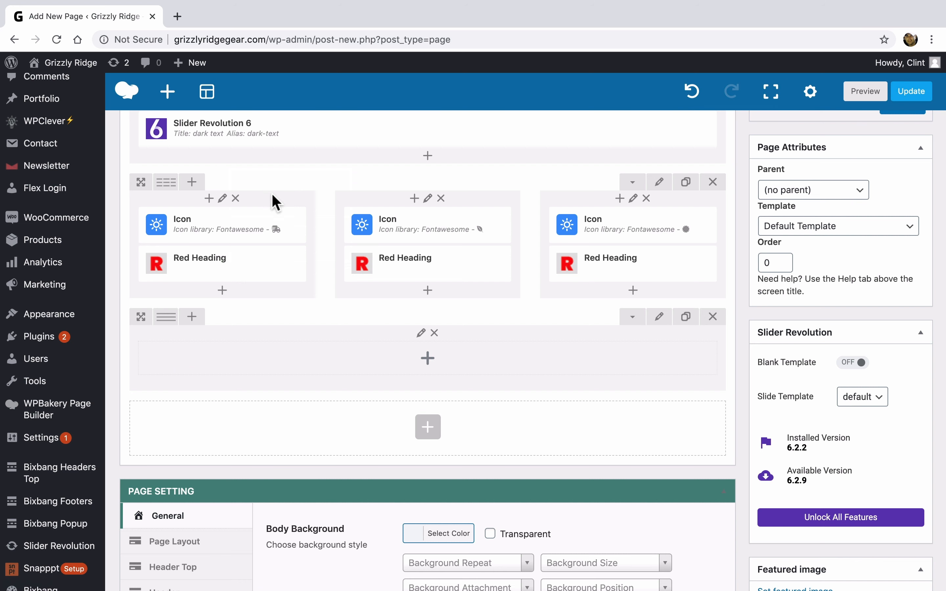
mouse_move(166, 319)
click(191, 317)
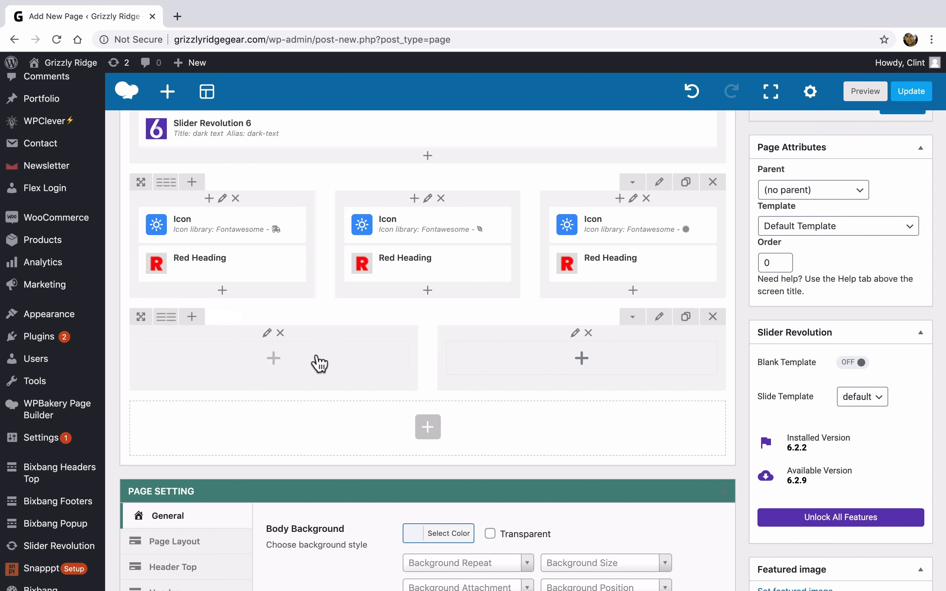
Set the new two-column row's stretch option to "Stretch row and content"
click(661, 319)
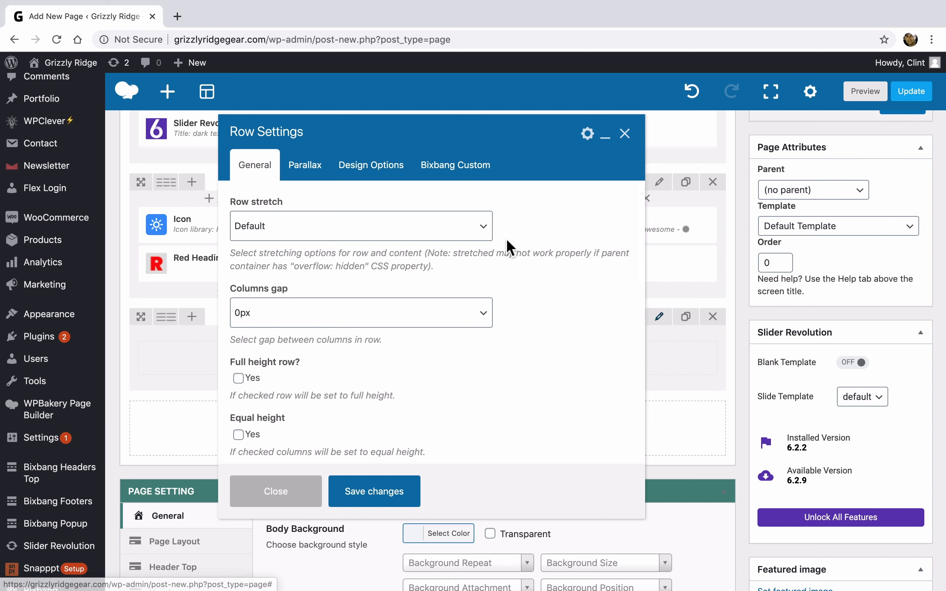
click(477, 235)
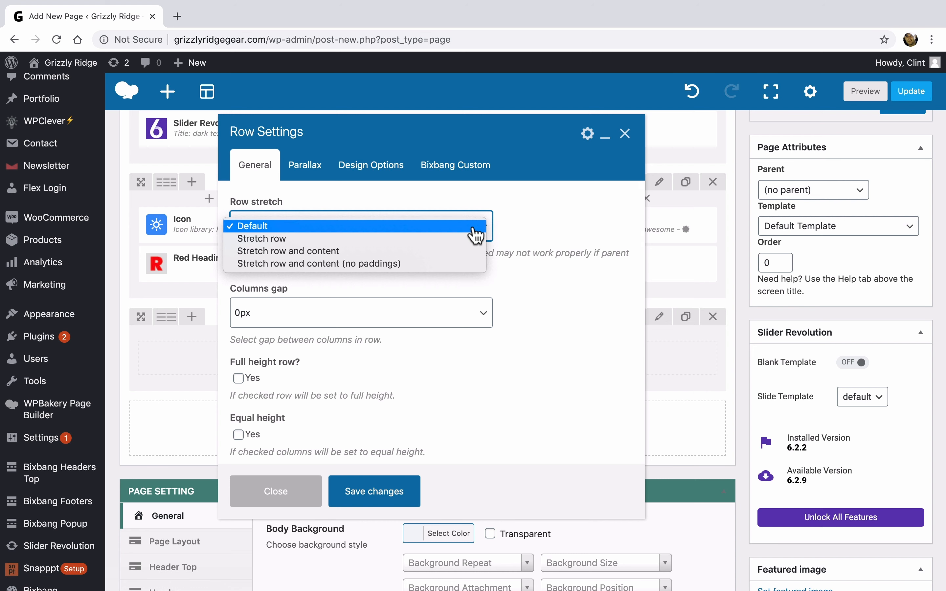
click(475, 252)
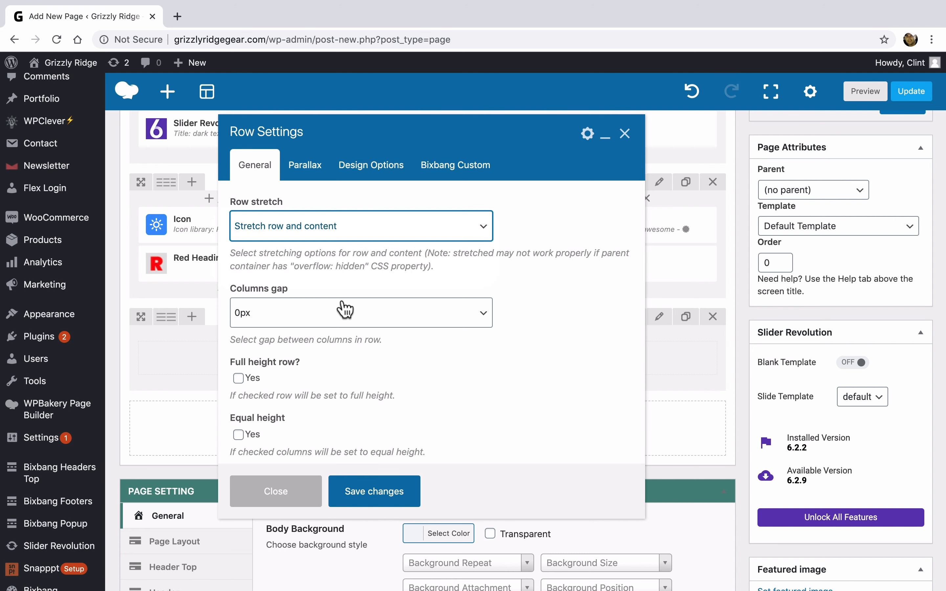
Enable equal column height for the row, set its content position to Middle, and save the row settings
scroll(244, 374, down, 2)
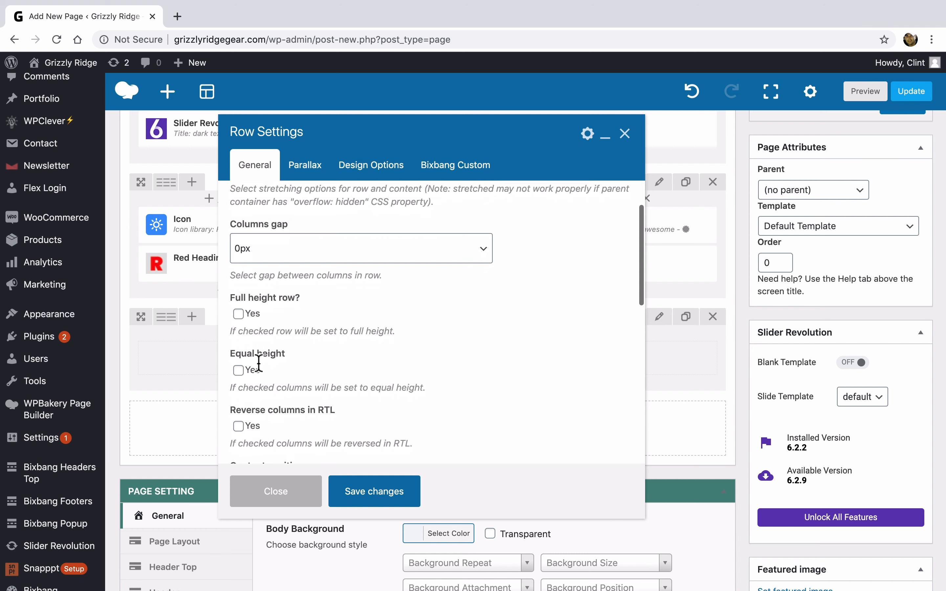
click(238, 371)
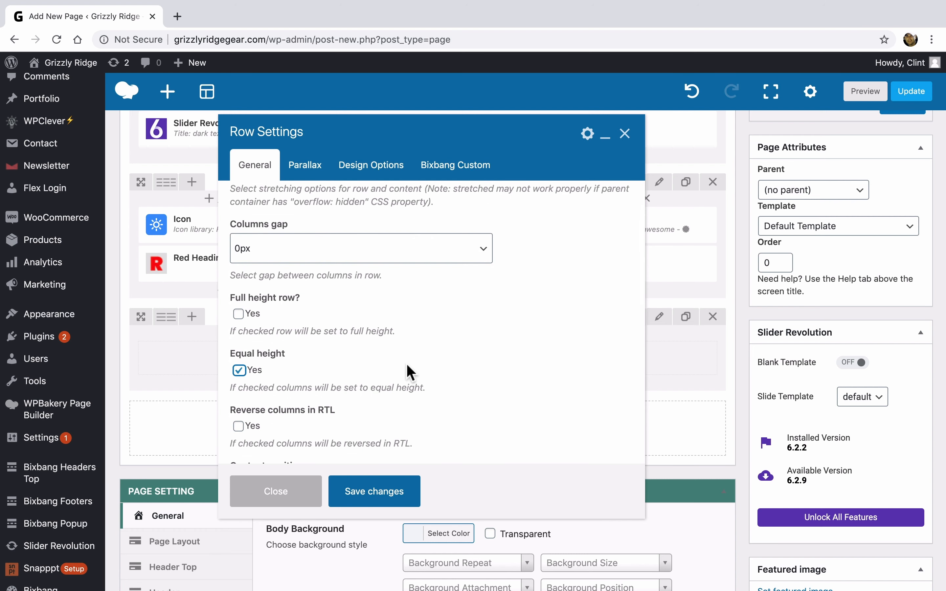
scroll(407, 366, down, 3)
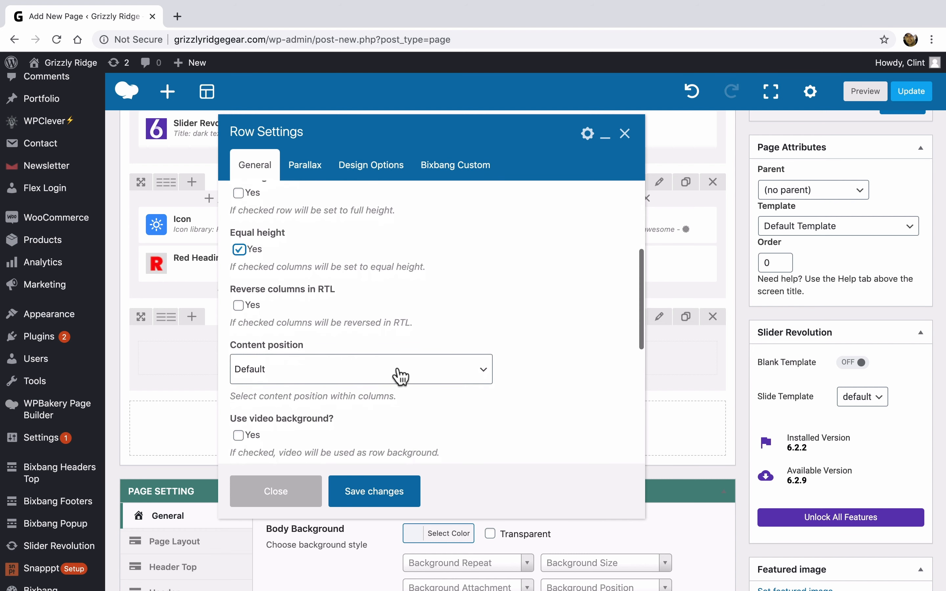
click(407, 372)
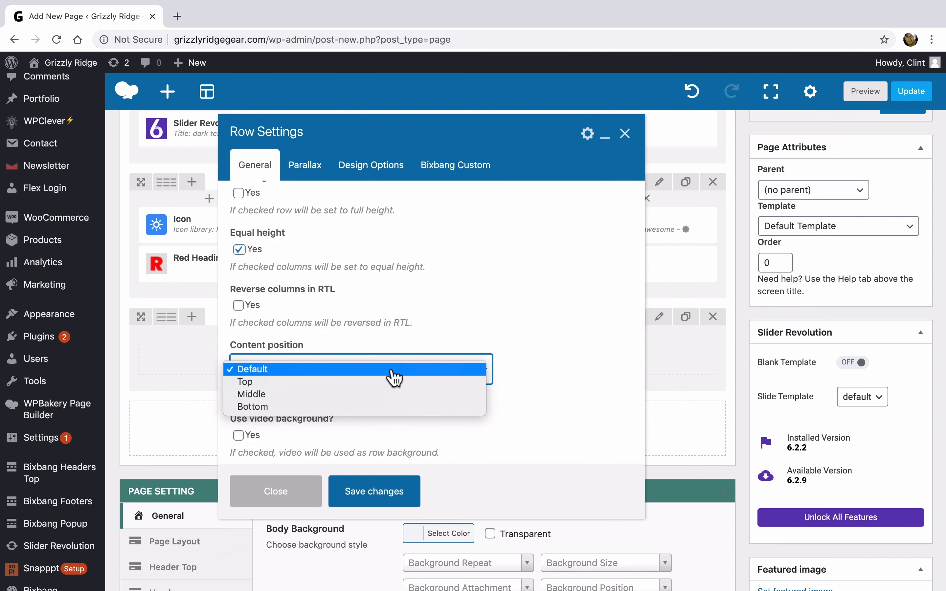
click(391, 394)
scroll(390, 394, down, 2)
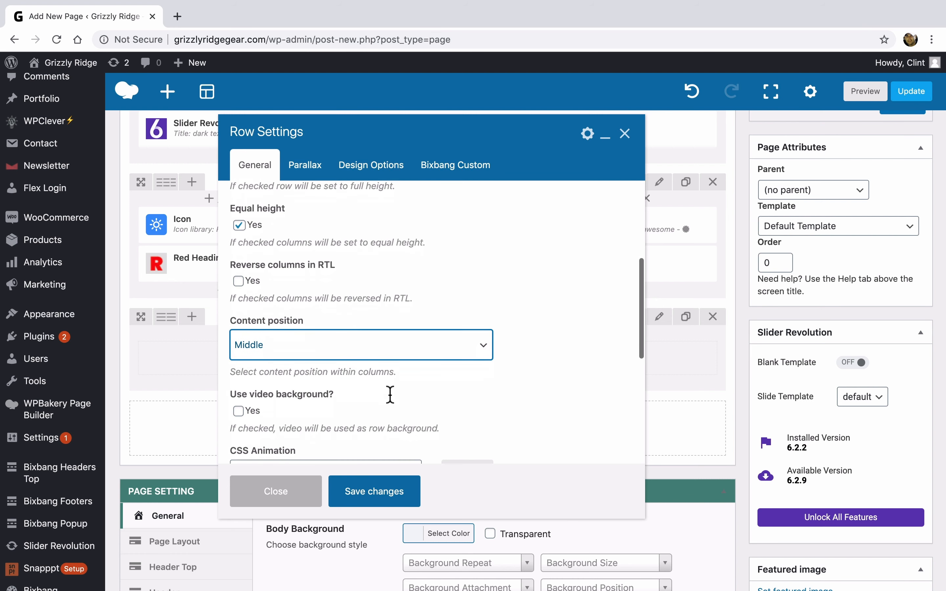
click(379, 493)
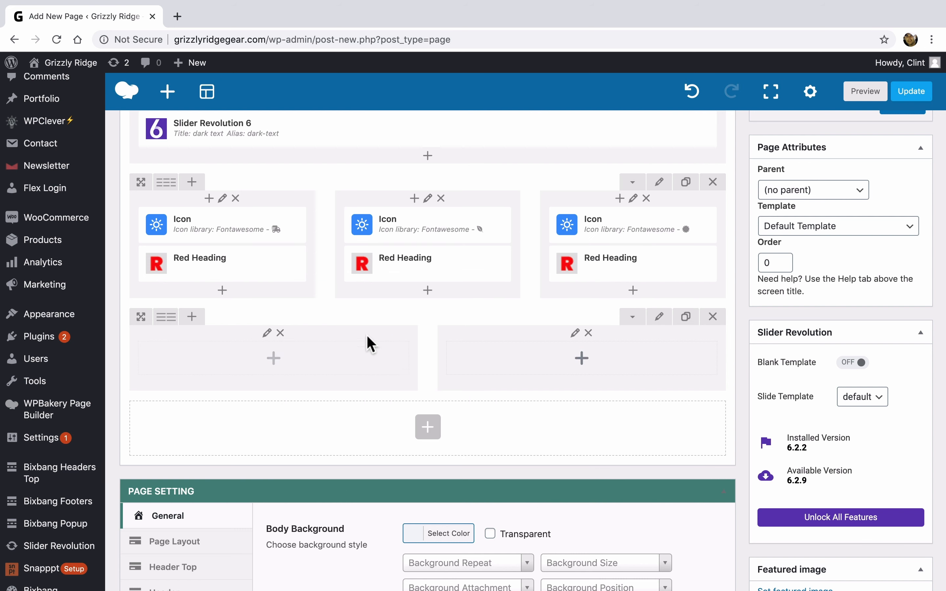
Set home-slide-1.jpg from the media library as the background image of the two-column row's first column
click(267, 333)
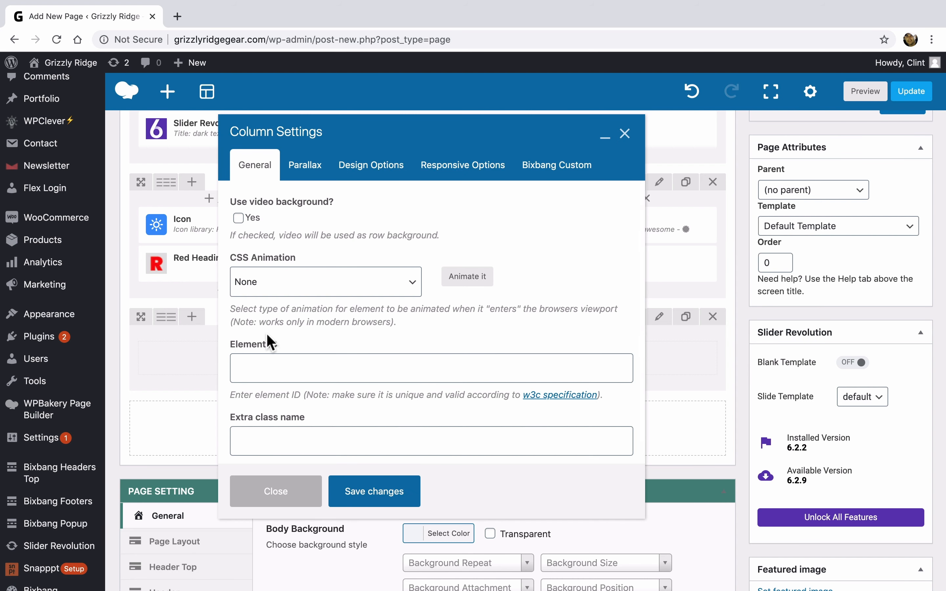
click(374, 165)
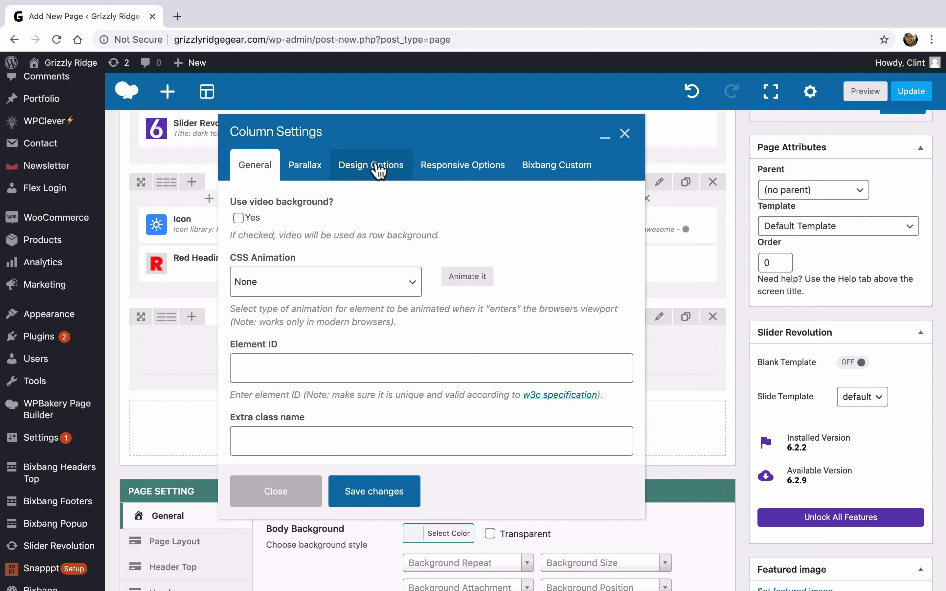
scroll(557, 391, down, 2)
scroll(556, 390, down, 1)
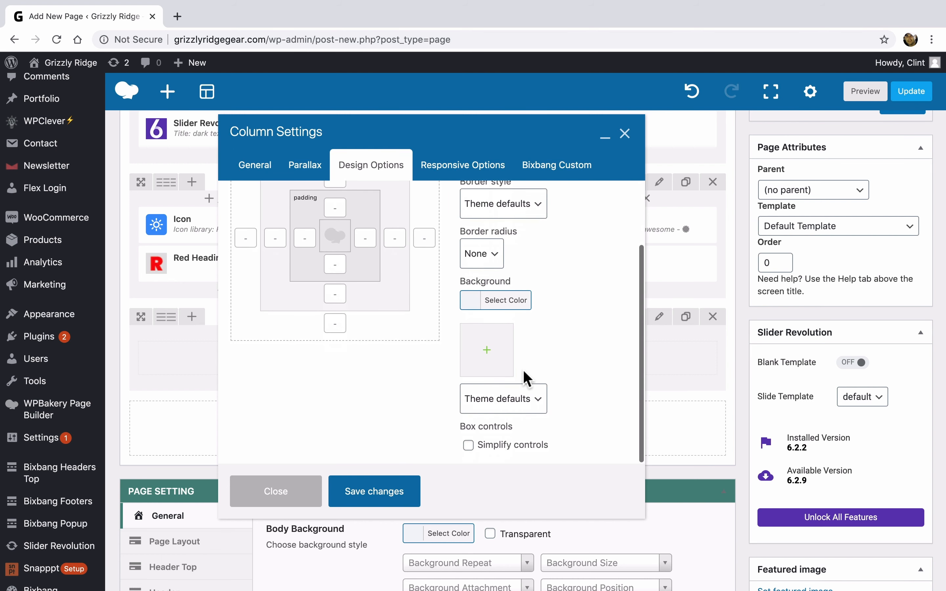
click(495, 362)
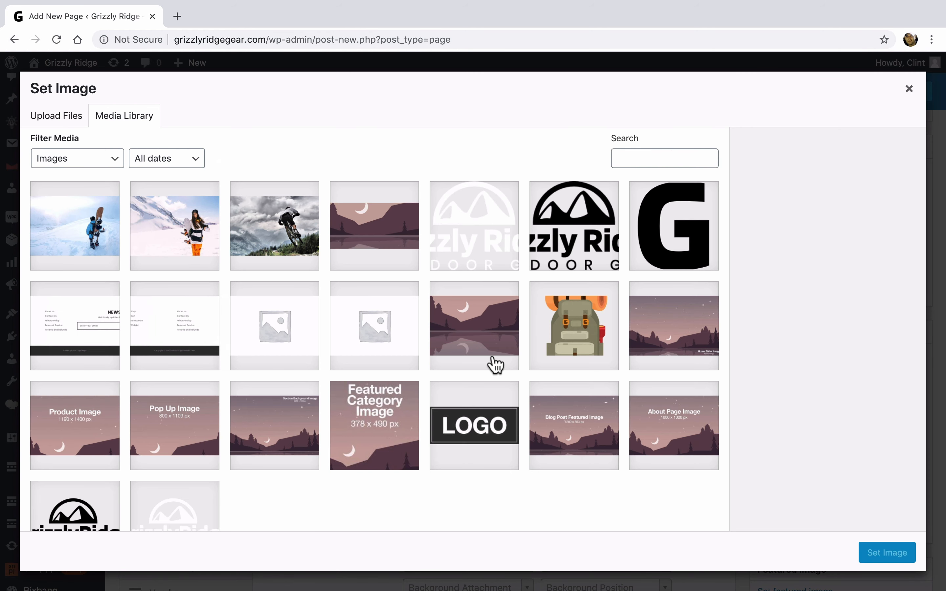
click(202, 246)
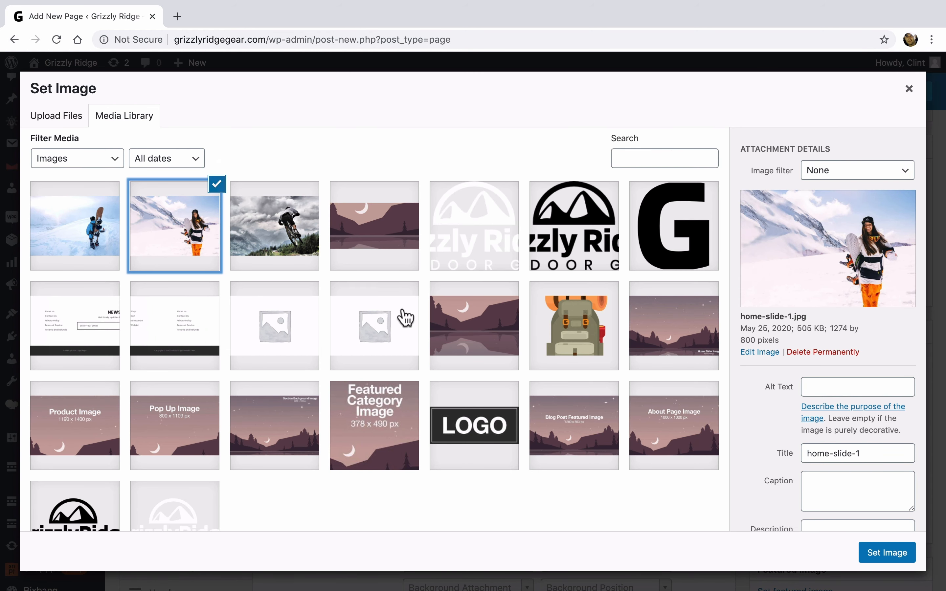
click(870, 553)
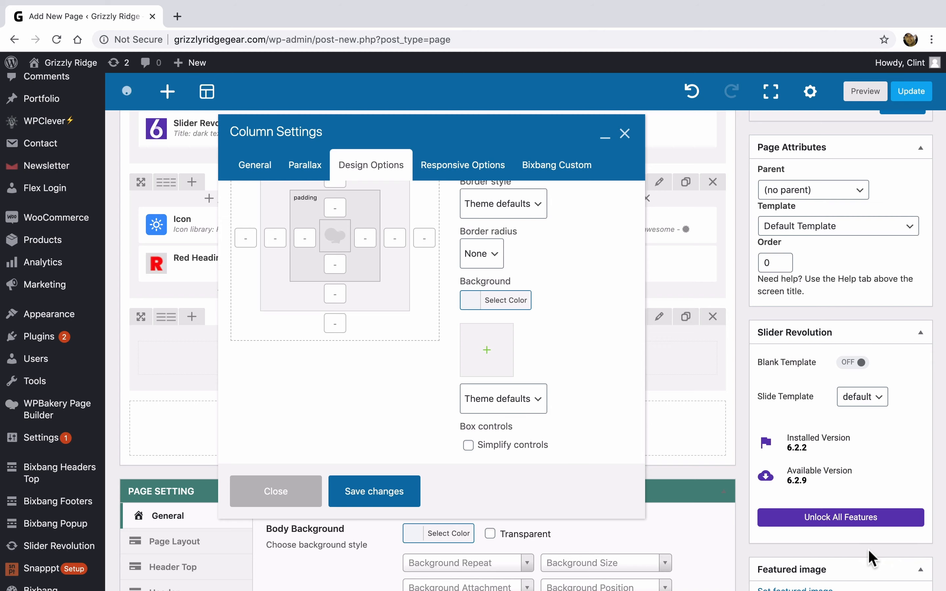
Set the first column's background image sizing to Cover and save the column settings
click(539, 401)
click(538, 415)
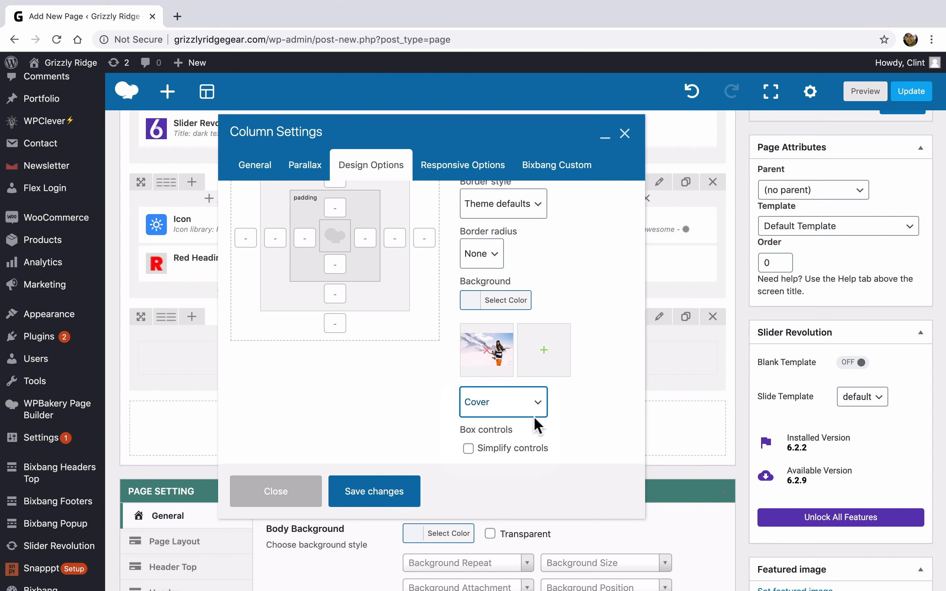
click(386, 493)
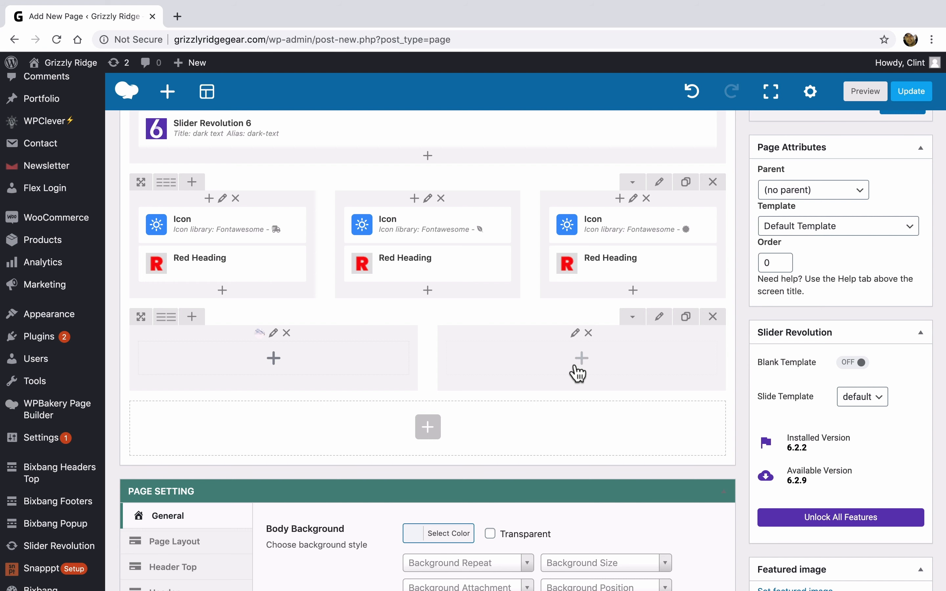
Give the row's second column a dark grey background of about #232323 and save the column settings
click(575, 333)
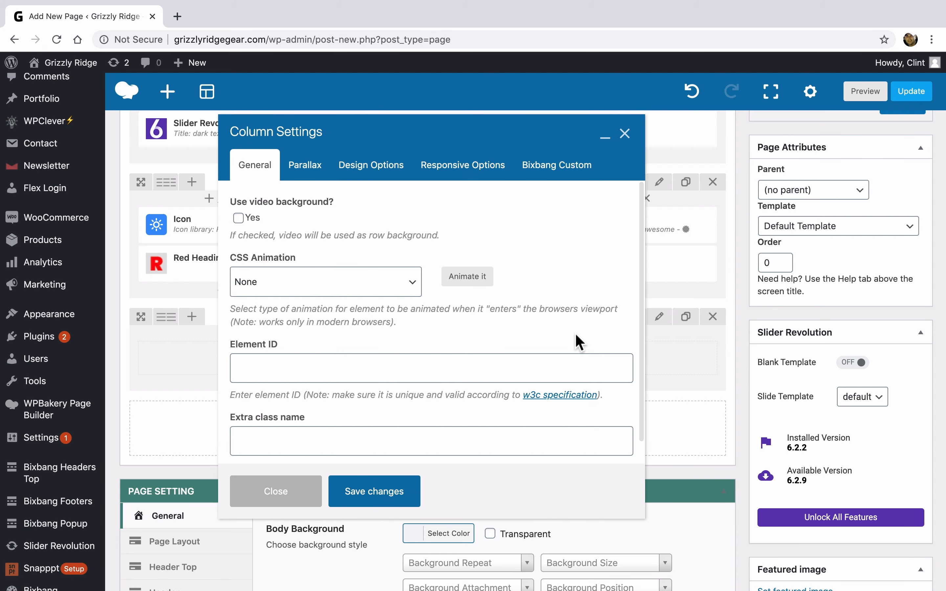
click(389, 172)
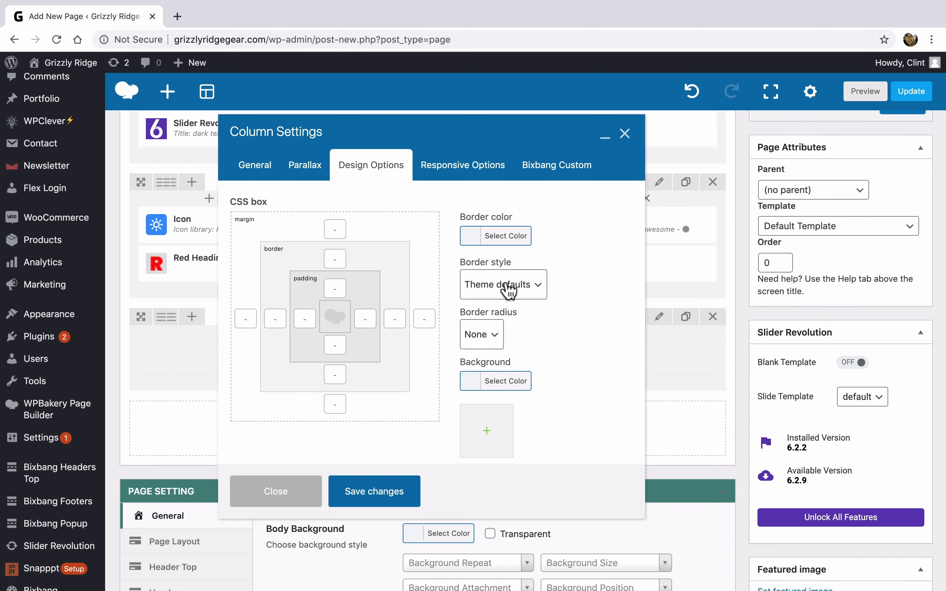
scroll(561, 342, down, 2)
click(470, 310)
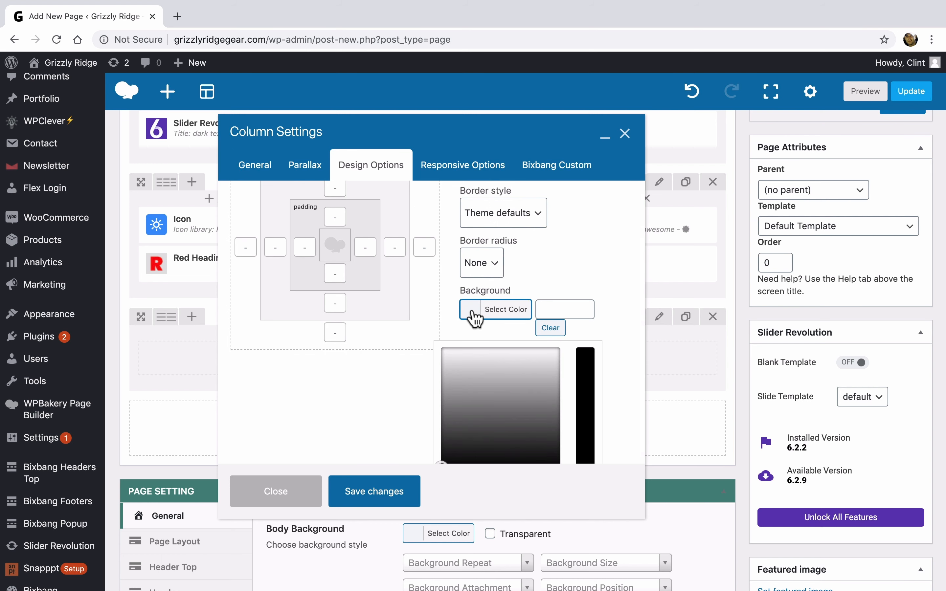
scroll(477, 390, down, 1)
drag(476, 390, 437, 416)
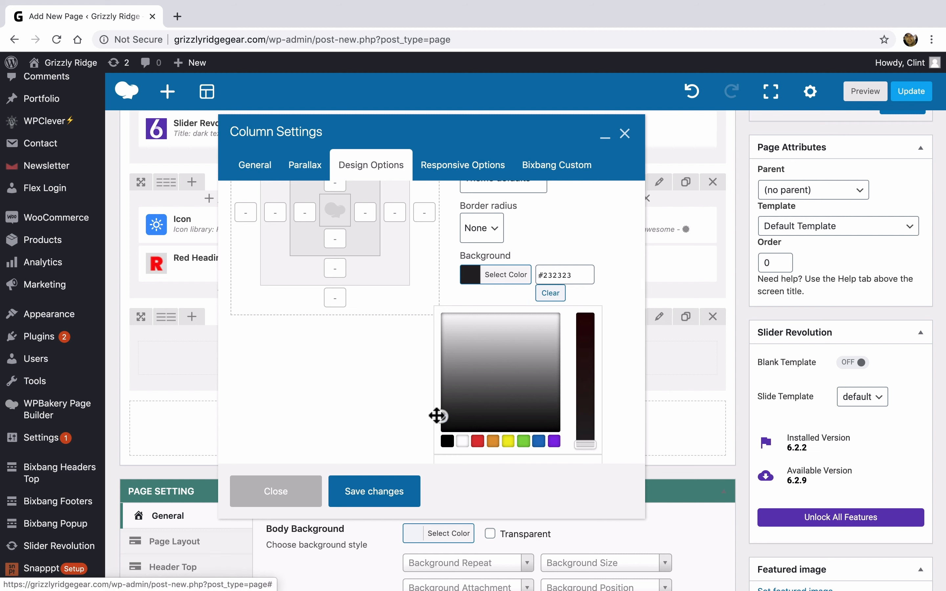
click(618, 289)
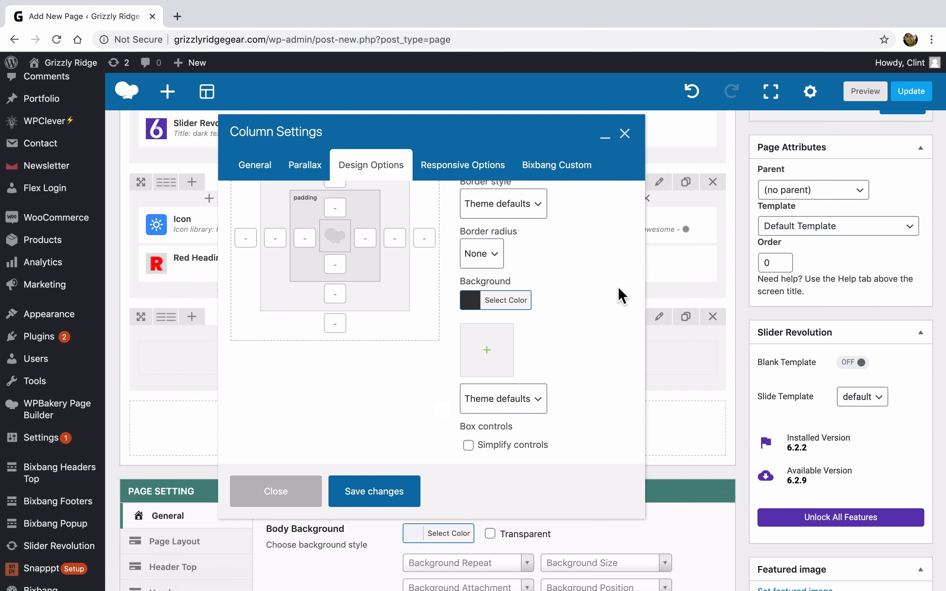
click(375, 490)
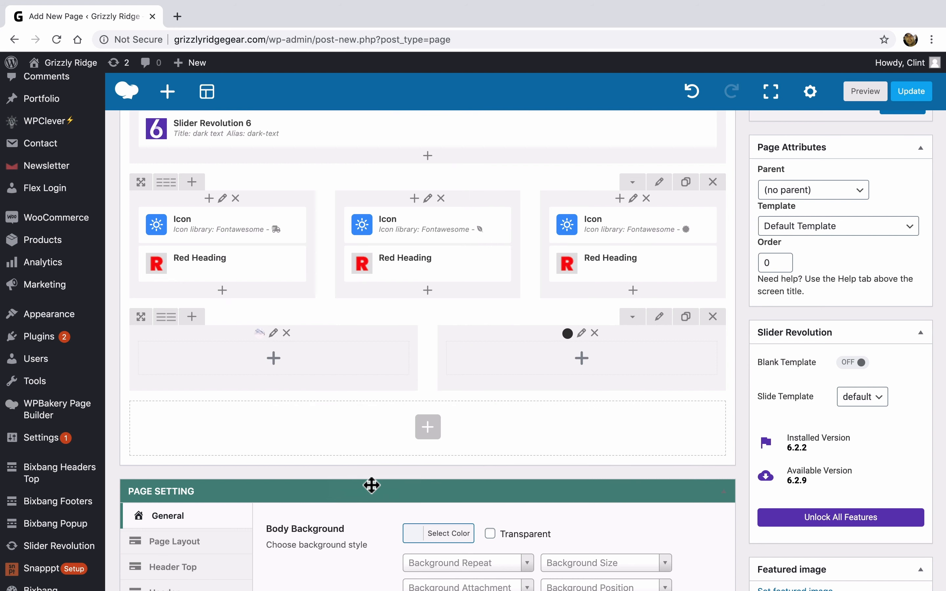
Add a Red Heading element to the second column of the two-column row
click(583, 359)
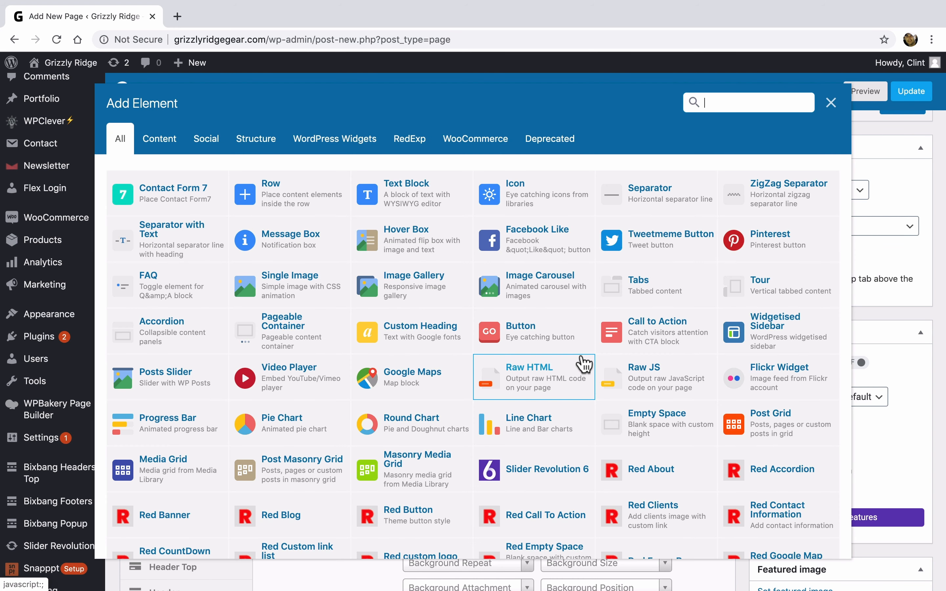
scroll(582, 364, down, 5)
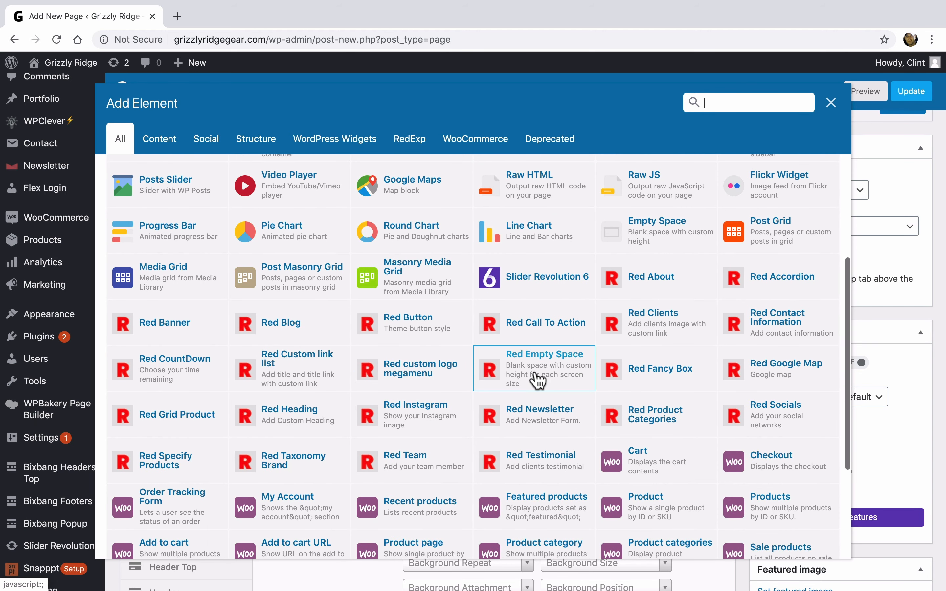
click(305, 422)
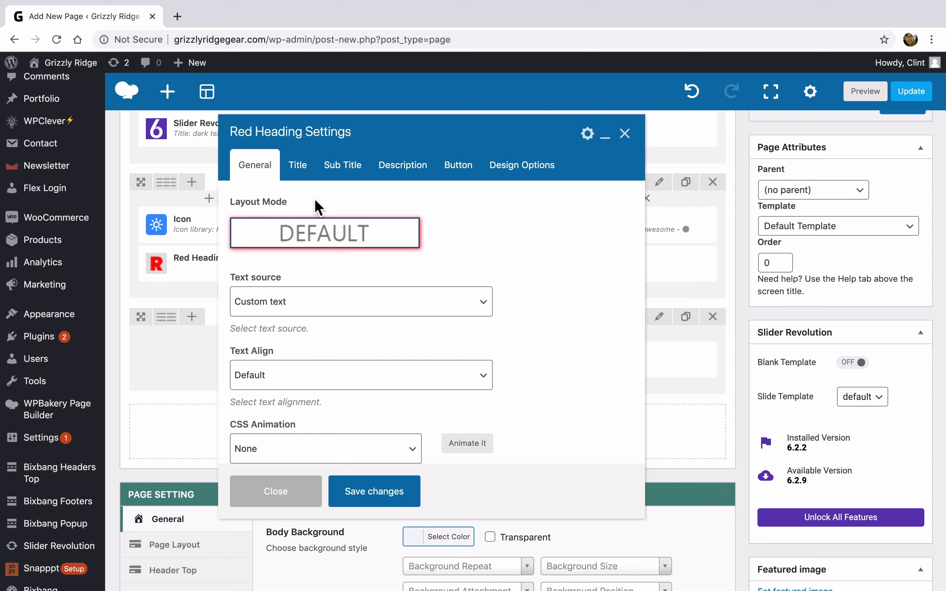
Enter "The Most Durable Outdoor Gear" as the new Red Heading's title text
click(305, 172)
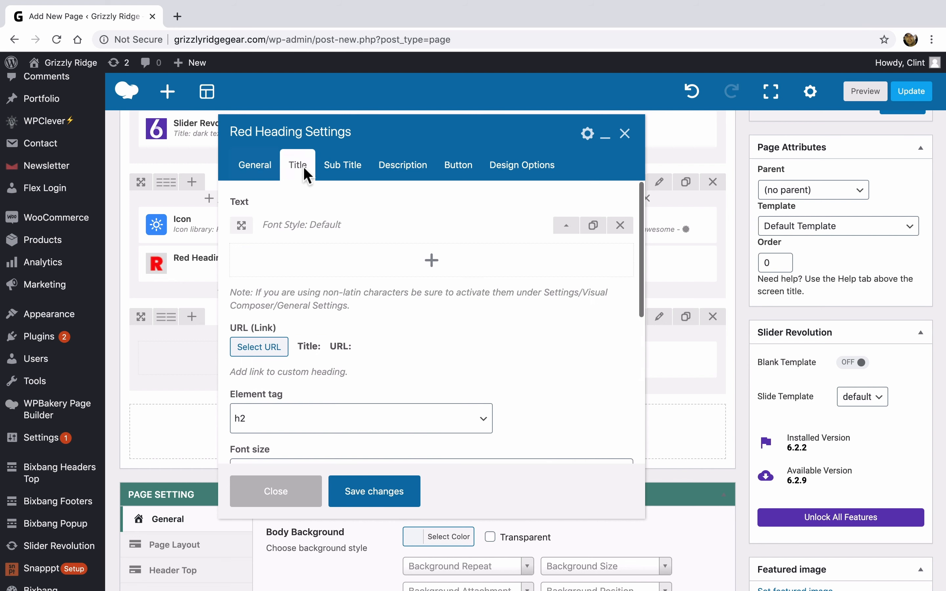
click(567, 230)
click(544, 273)
text(The Most Du)
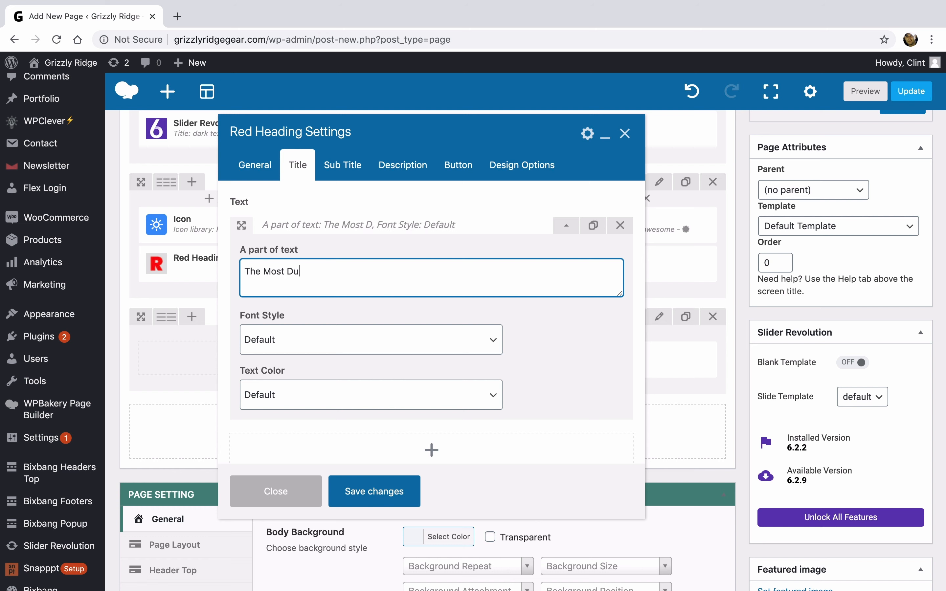
text(rable Outdoor)
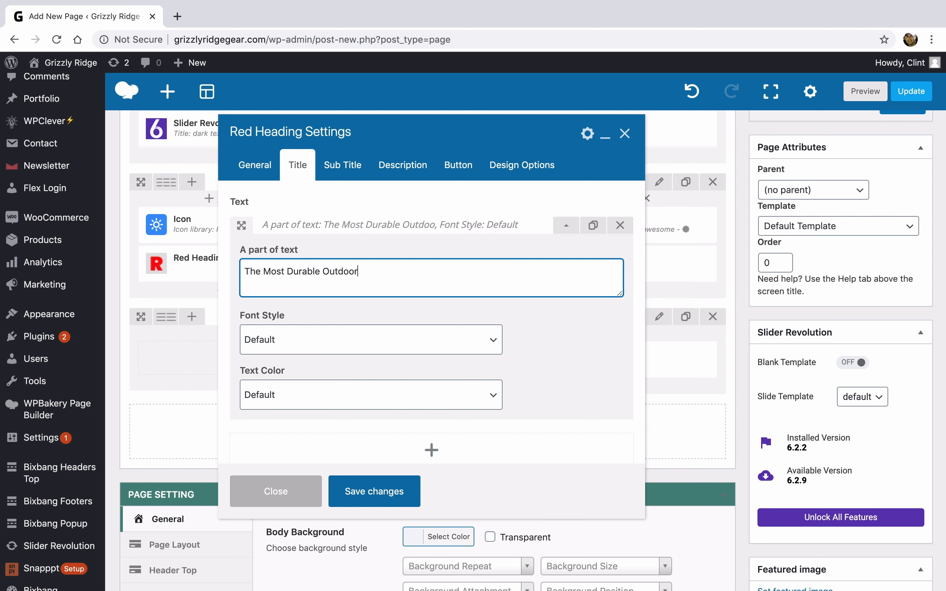
text( Gear)
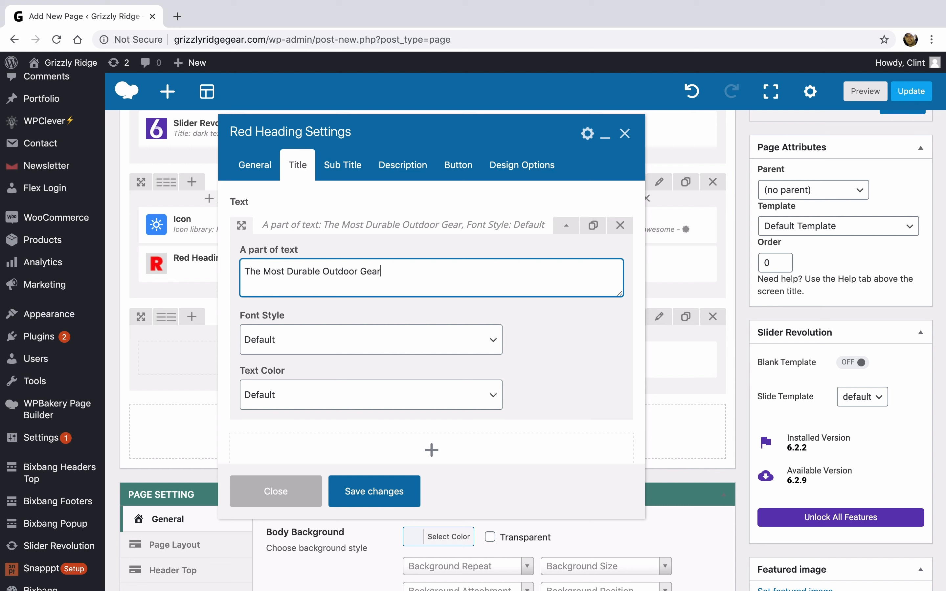
click(566, 226)
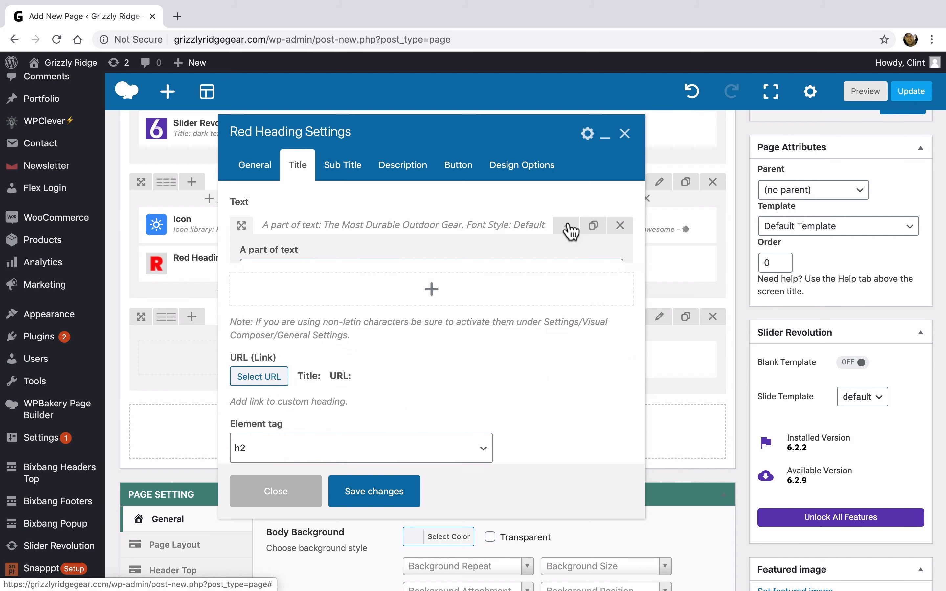
Set the heading title's text color to white, #ffffff
scroll(547, 297, down, 3)
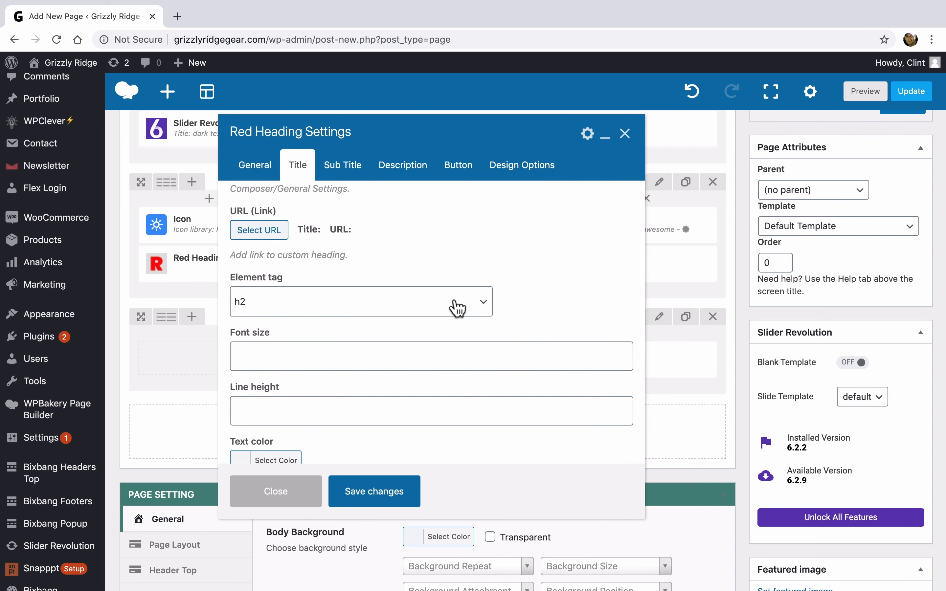
scroll(541, 296, down, 3)
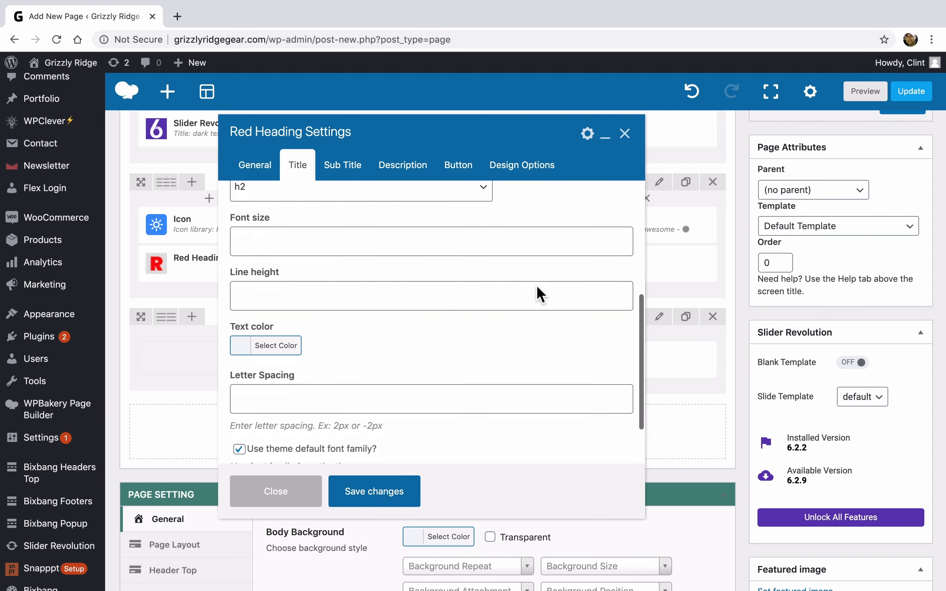
click(245, 350)
drag(290, 398, 225, 369)
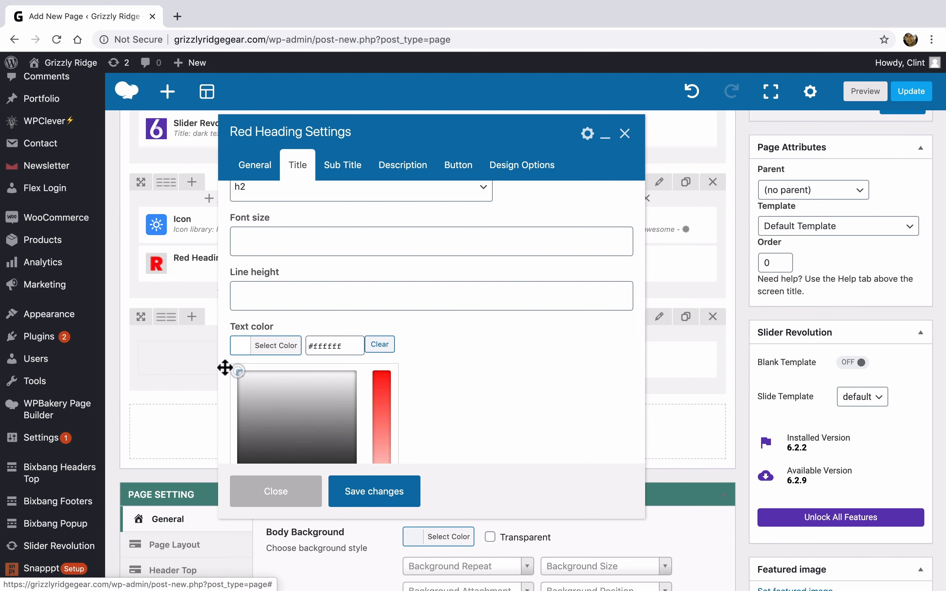
click(390, 347)
scroll(443, 341, up, 5)
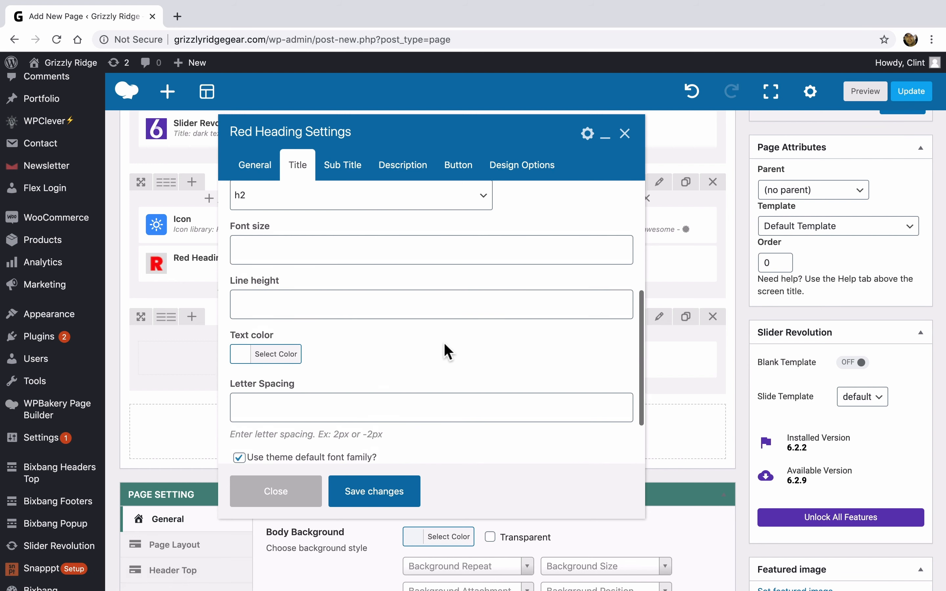
Set the subtitle text to "We provide the most durable gear on the planet. Shop now and take advantage of our summer sales. For a limited time only!"
scroll(444, 341, up, 1)
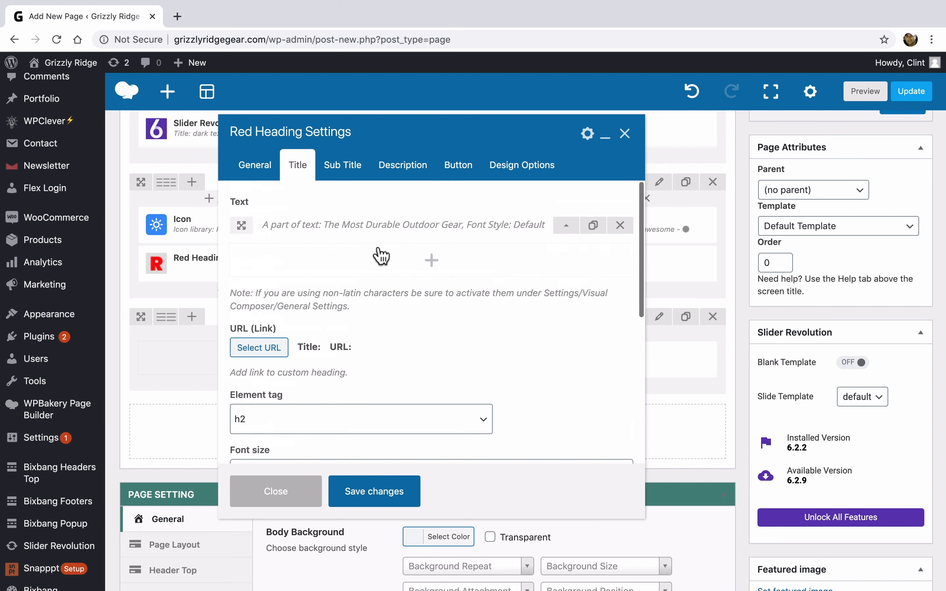
click(344, 167)
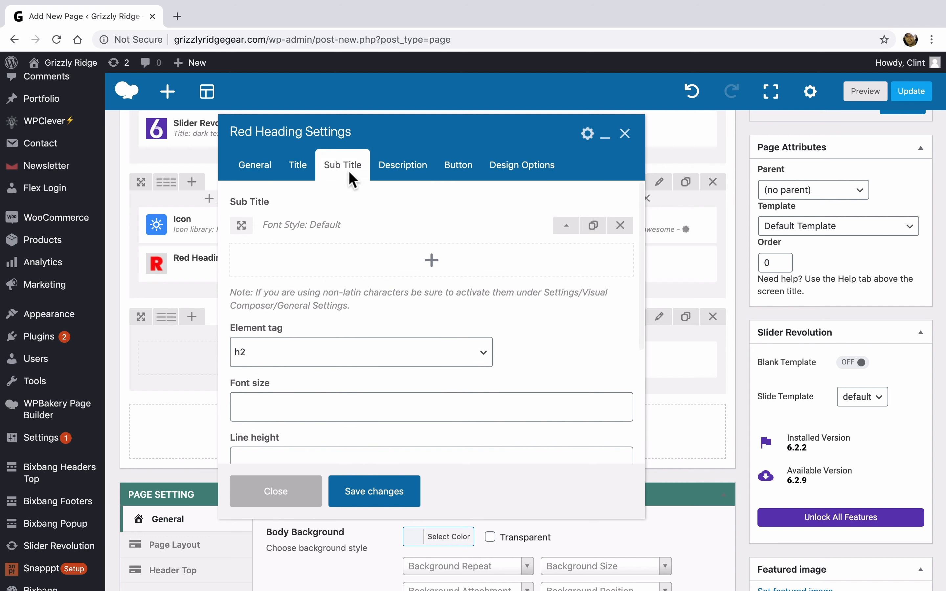
click(566, 228)
click(491, 277)
text(We provi)
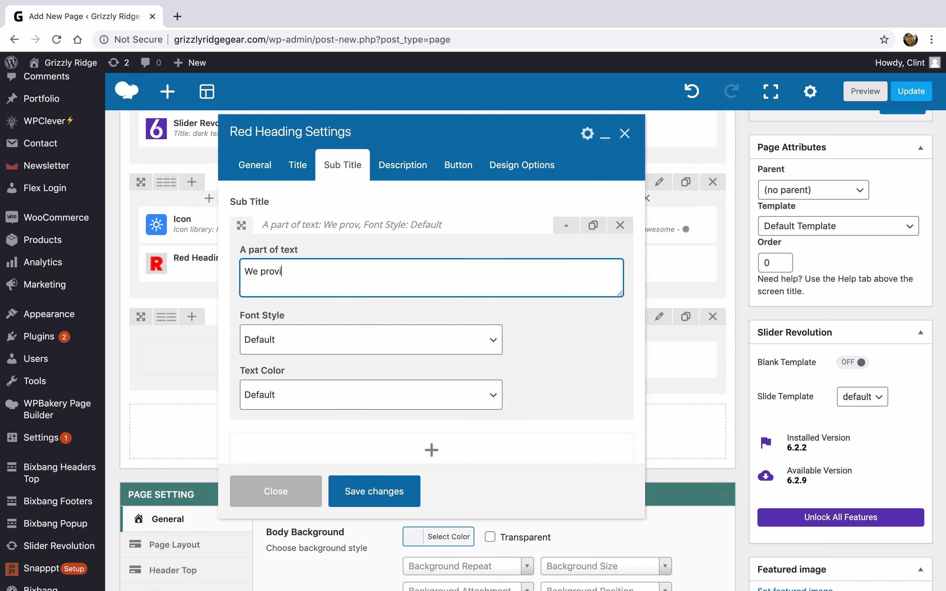
text(de the most durable gear on the planet. )
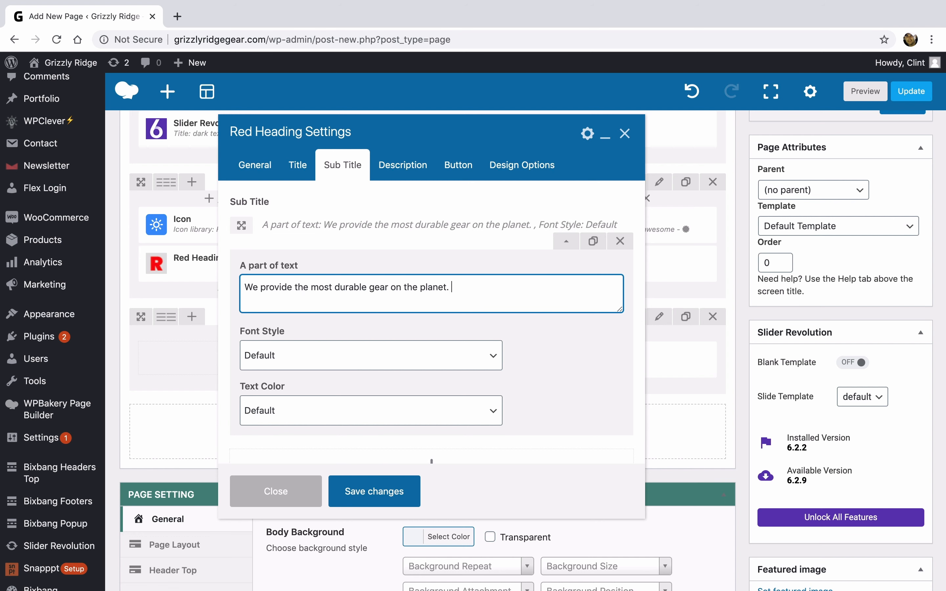
text(Shop now and take advantage of our summer sale)
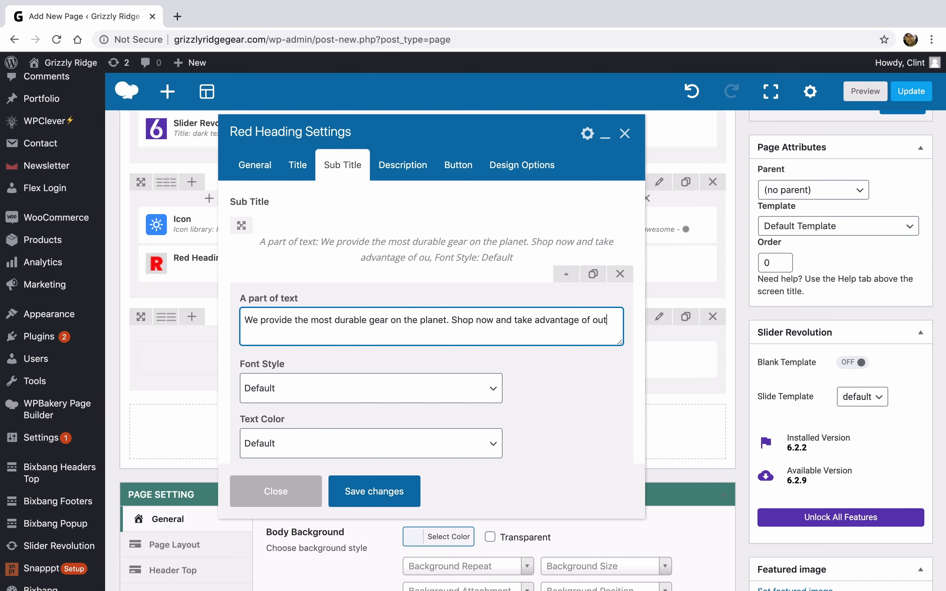
text(s. For a limited time only!)
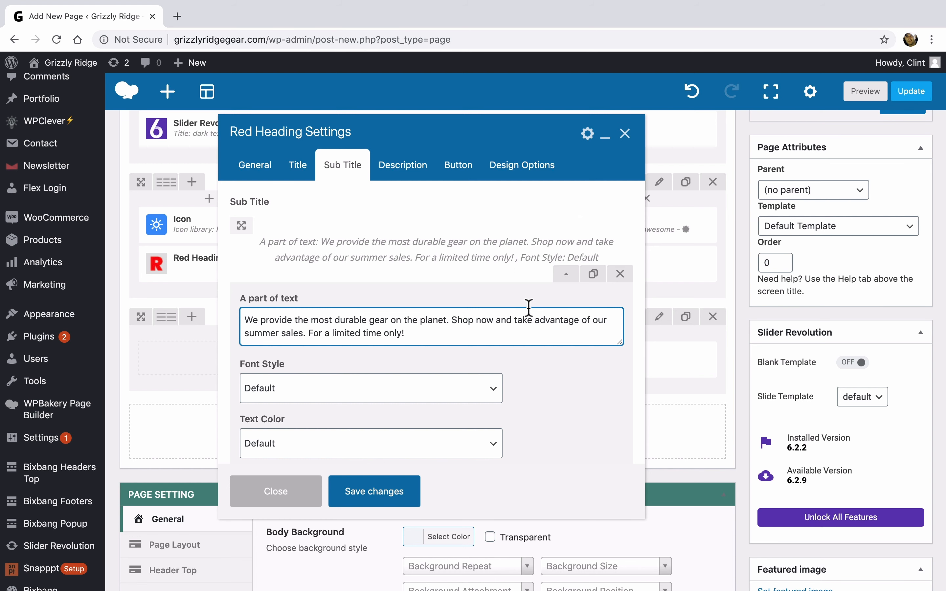
Set the subtitle's element tag to p and its text color to white, #ffffff
scroll(528, 311, down, 10)
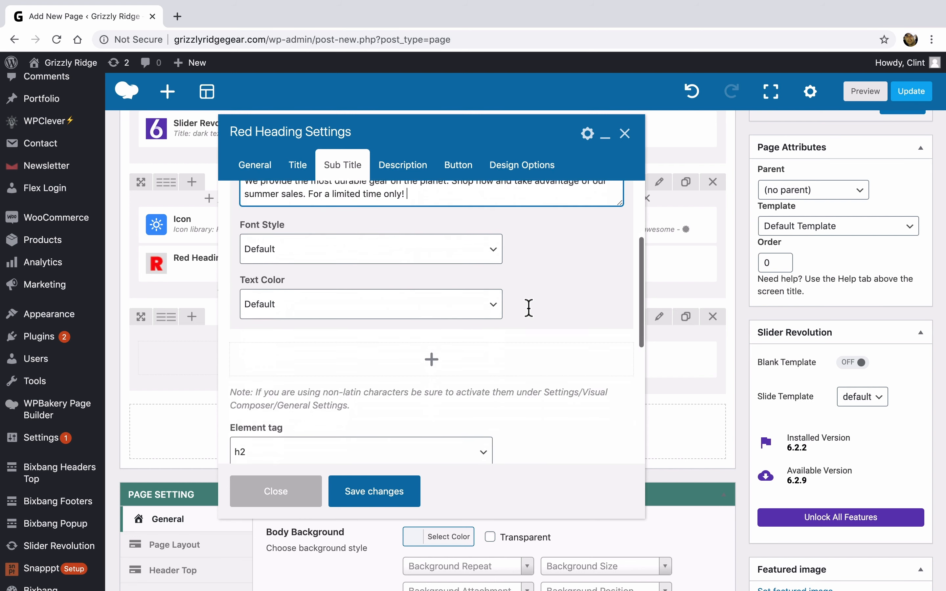
click(454, 308)
click(451, 362)
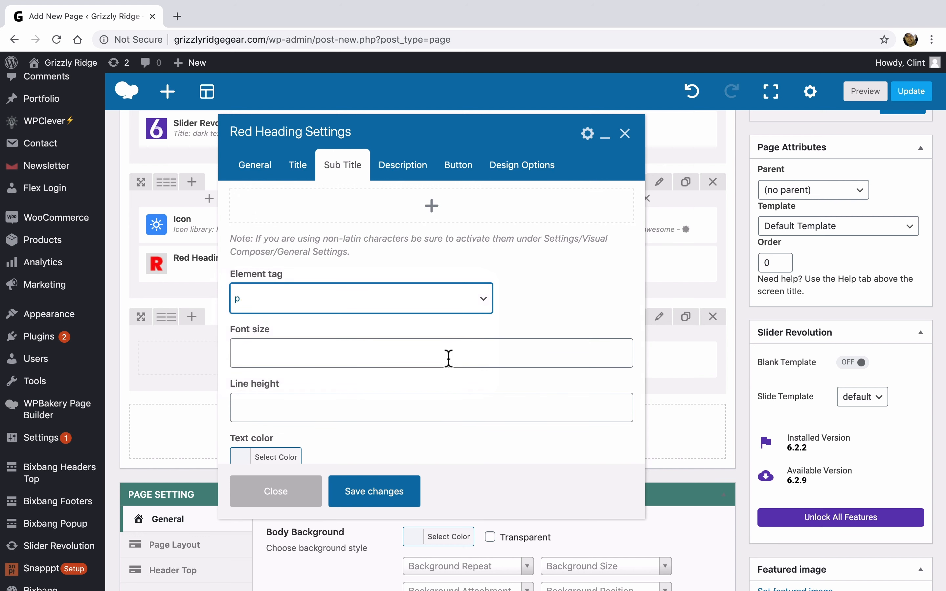
scroll(539, 323, down, 3)
click(250, 365)
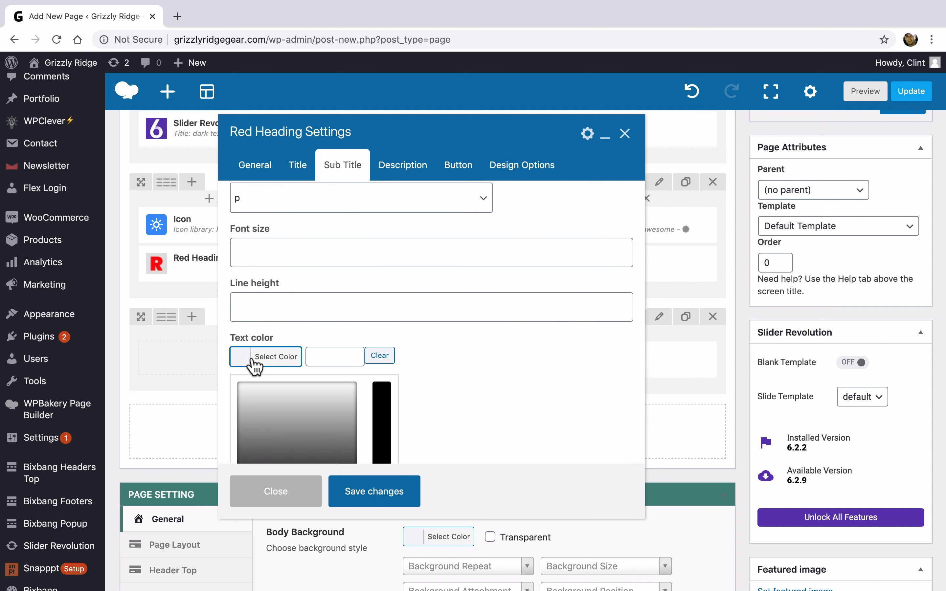
drag(305, 422, 226, 374)
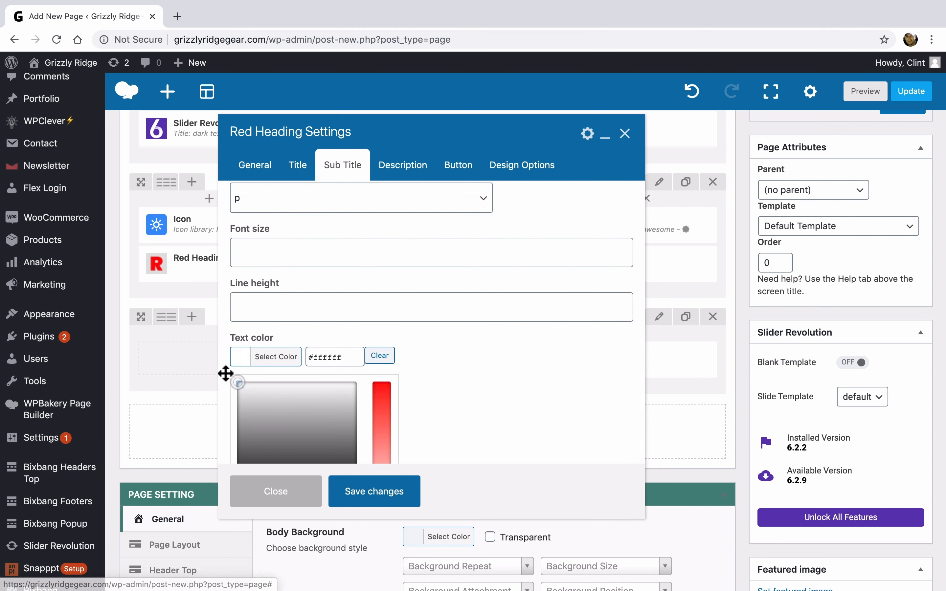
click(226, 376)
scroll(462, 359, down, 1)
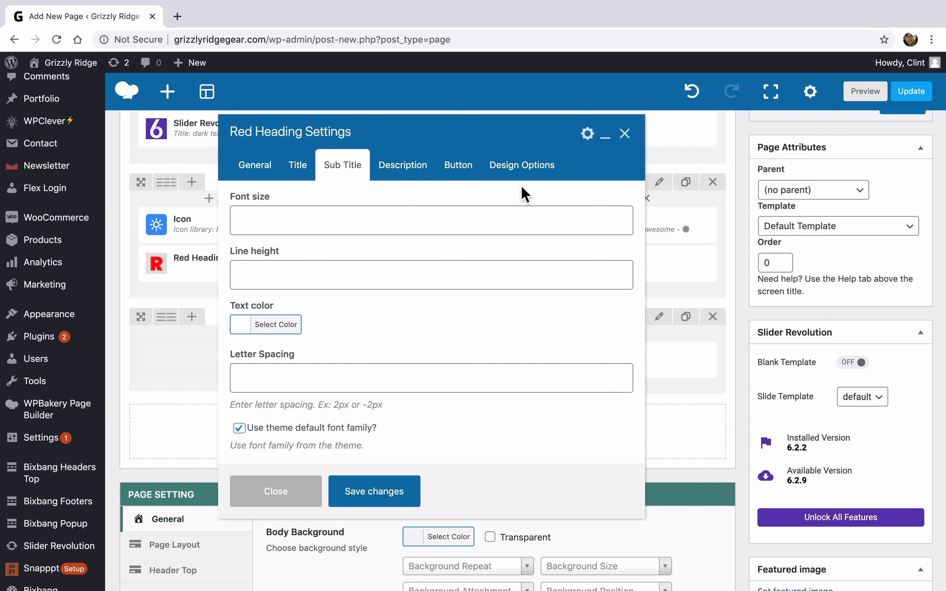
Give the Red Heading padding of 70 at the top and 60 on the other three sides, and save it
click(530, 171)
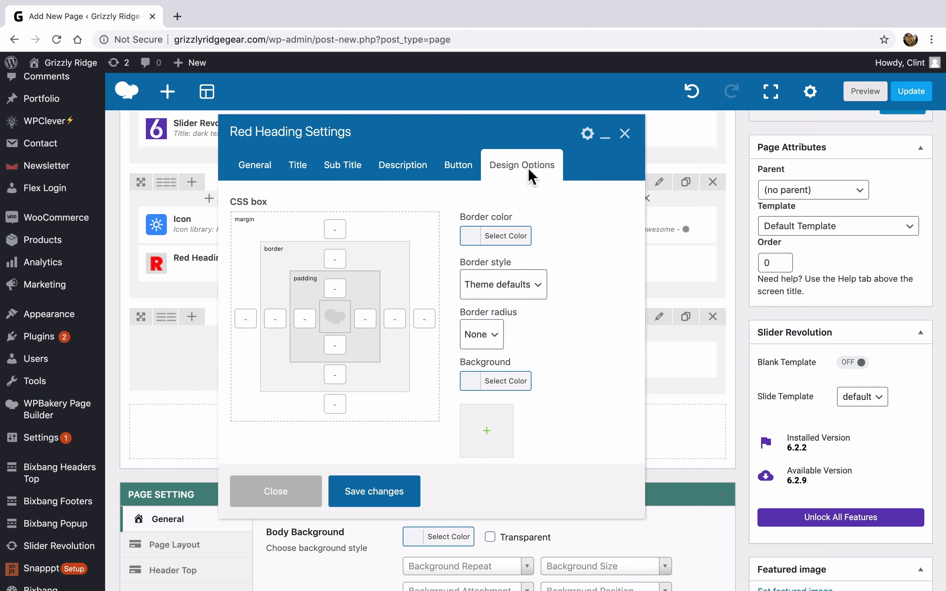
click(336, 287)
text(70)
click(305, 320)
text(60)
click(362, 319)
text(60)
click(336, 345)
text(60)
click(372, 488)
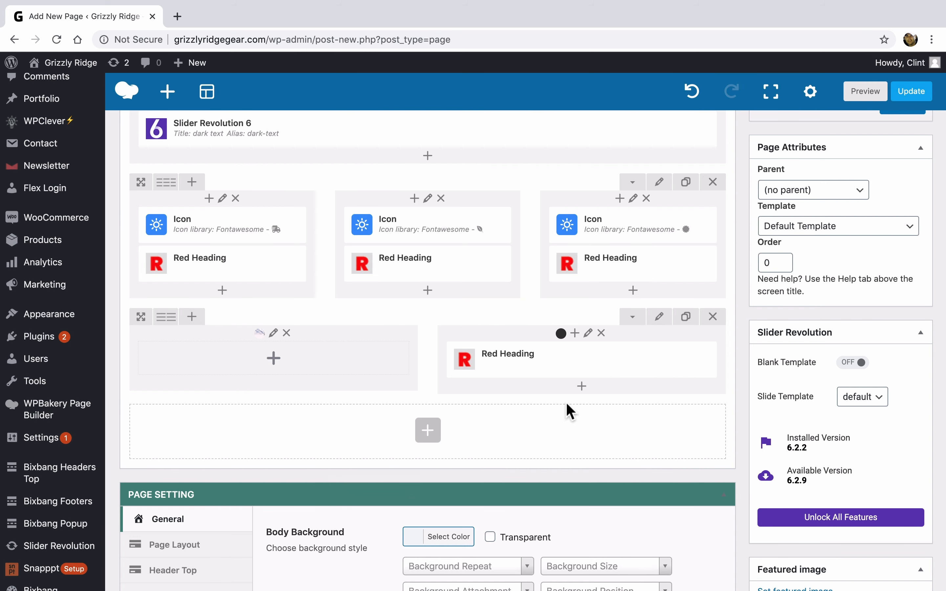
Add a new row below the two-column row
scroll(566, 405, down, 2)
mouse_move(615, 318)
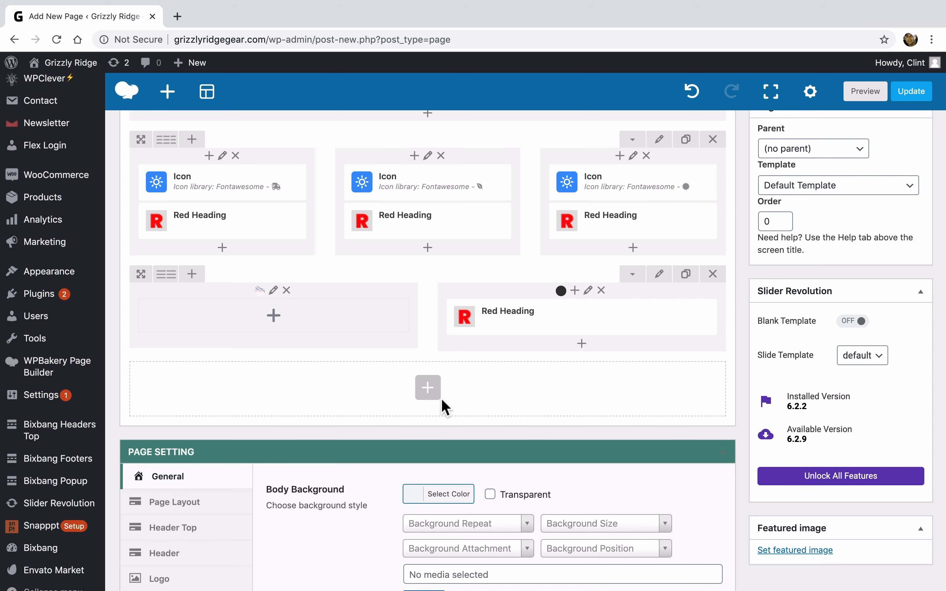
click(431, 389)
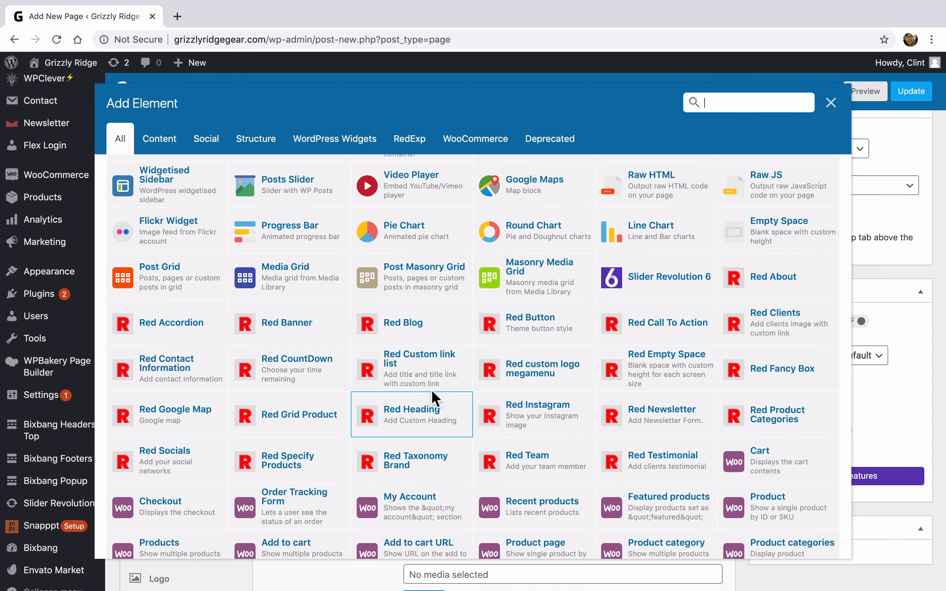
scroll(431, 392, up, 3)
click(315, 195)
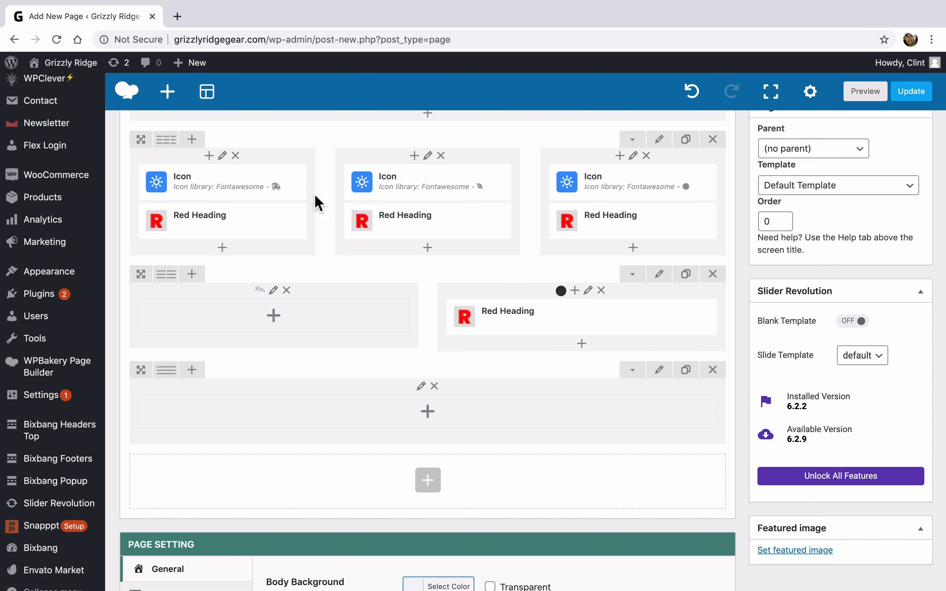
Add a Red Blog element to the empty row at the end of the page layout
click(428, 411)
scroll(512, 354, down, 5)
scroll(512, 354, down, 1)
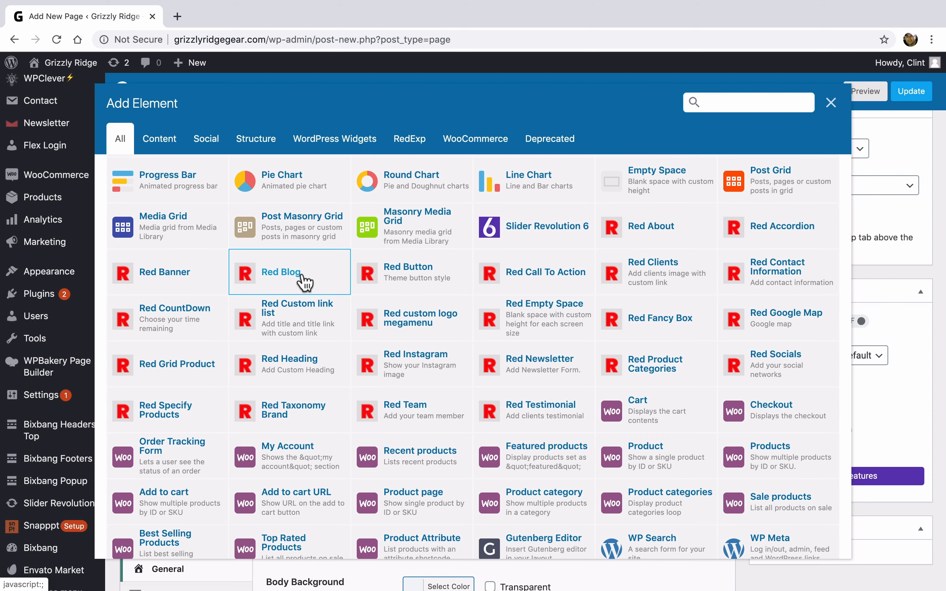
click(289, 272)
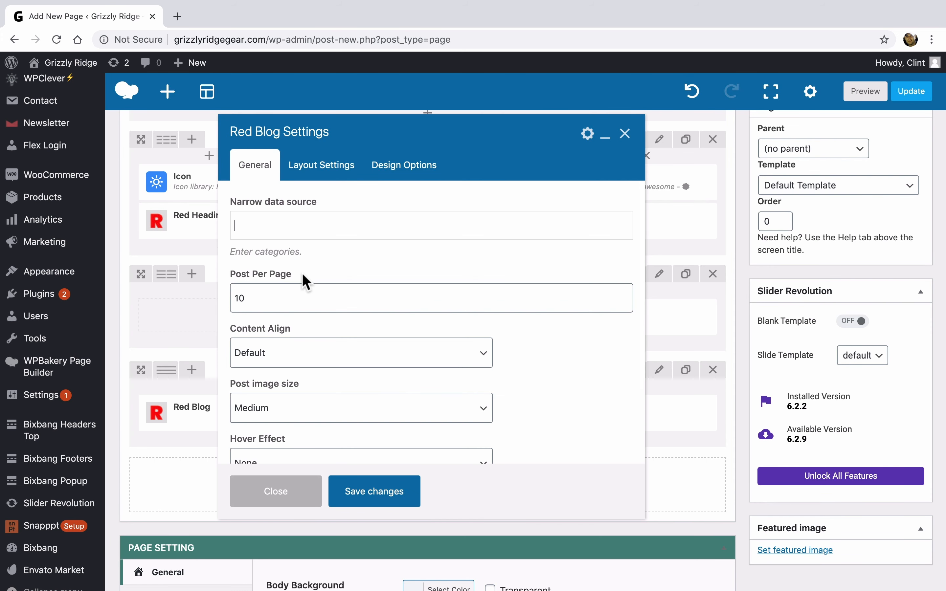
Set the Red Blog element to 3 posts per page with content aligned Text Left
double_click(253, 300)
text(3)
click(302, 355)
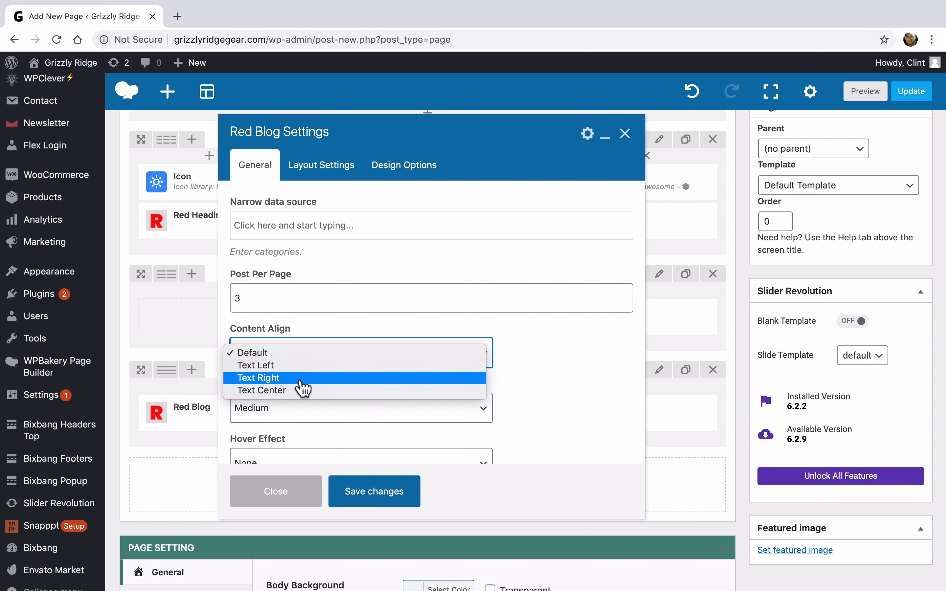
click(302, 365)
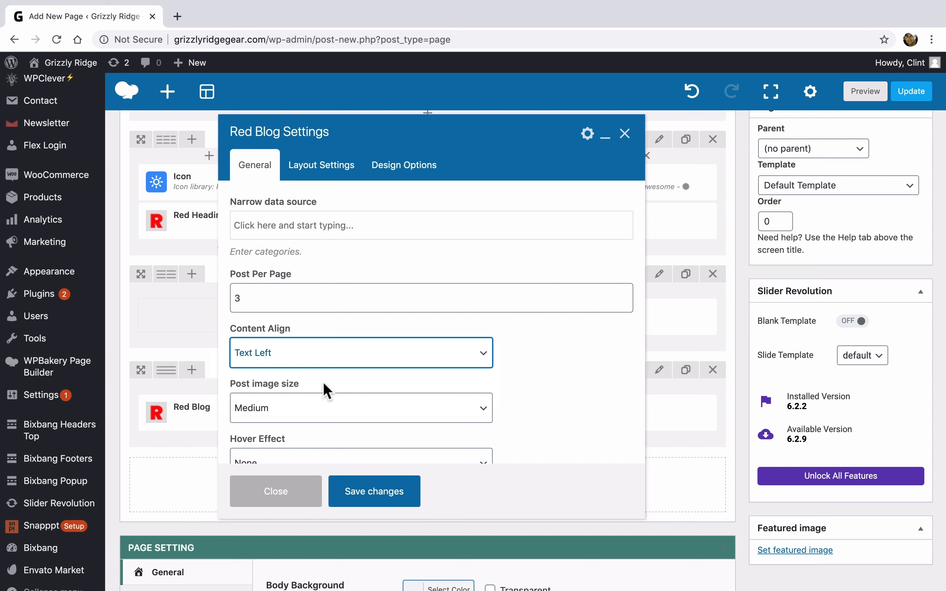
Set the blog's post image size to Large and its hover effect to Shine flash
scroll(322, 381, down, 2)
click(332, 343)
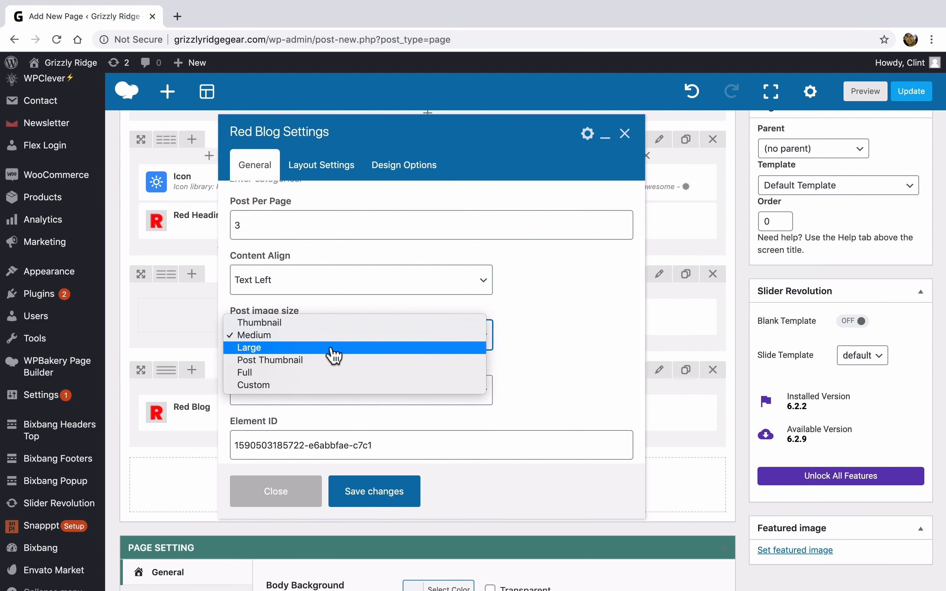
click(335, 347)
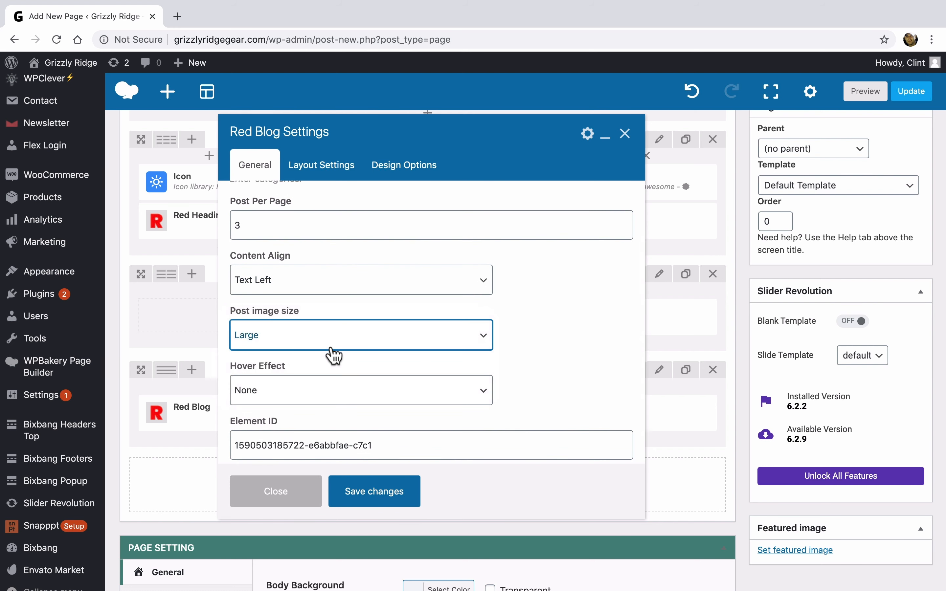
scroll(337, 369, down, 1)
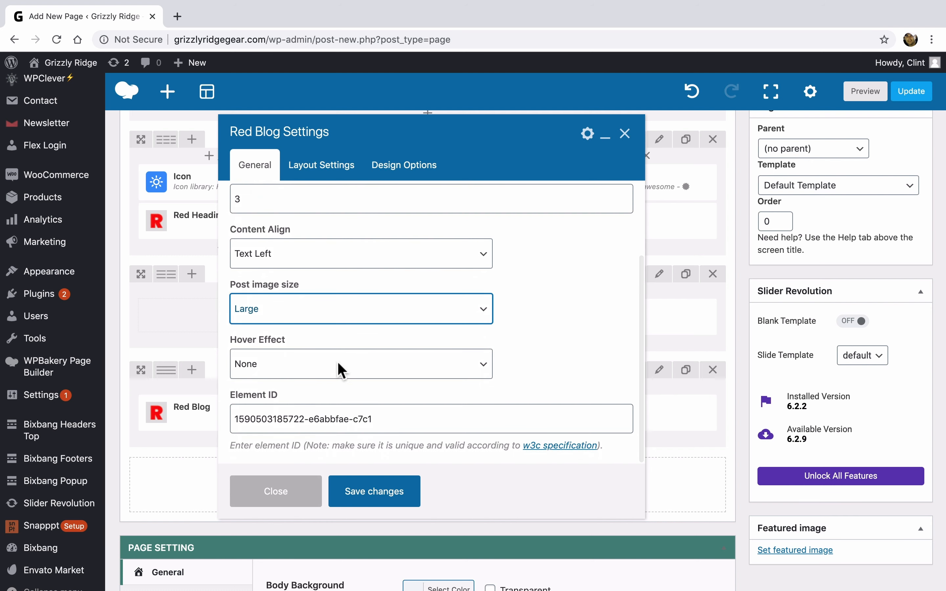
click(339, 370)
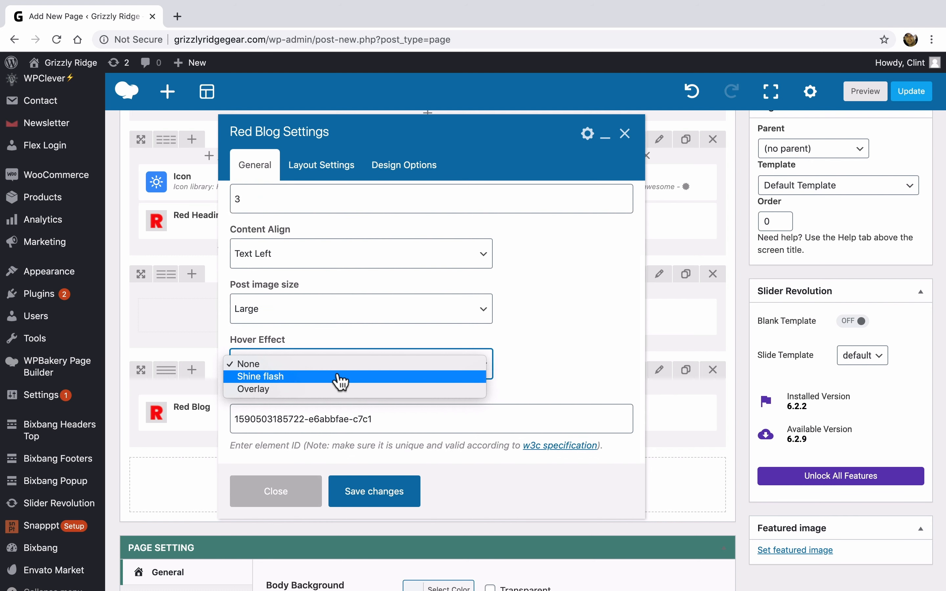
click(340, 377)
scroll(510, 350, up, 3)
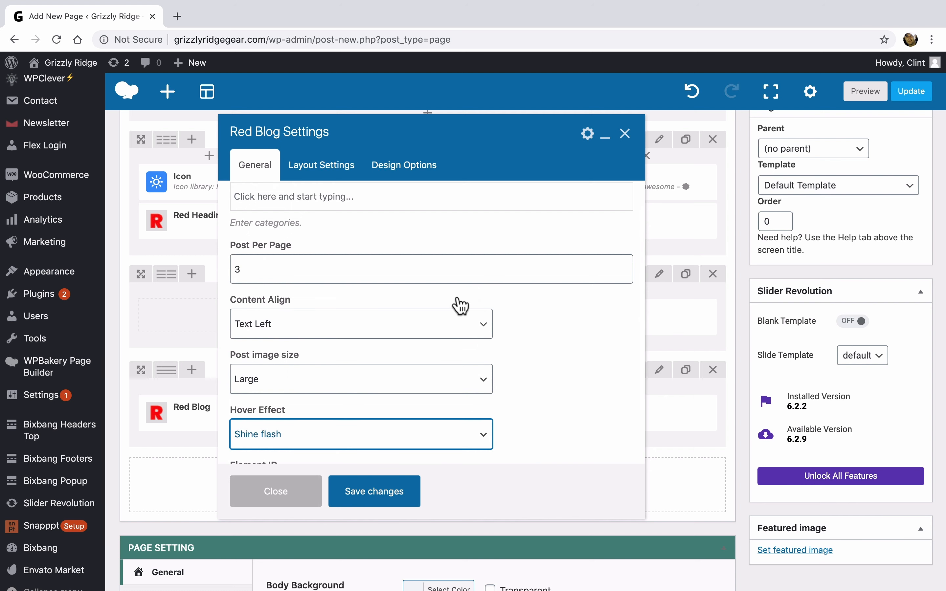
Set the blog grid's column count for extra large screens to 3 and save the element
click(342, 173)
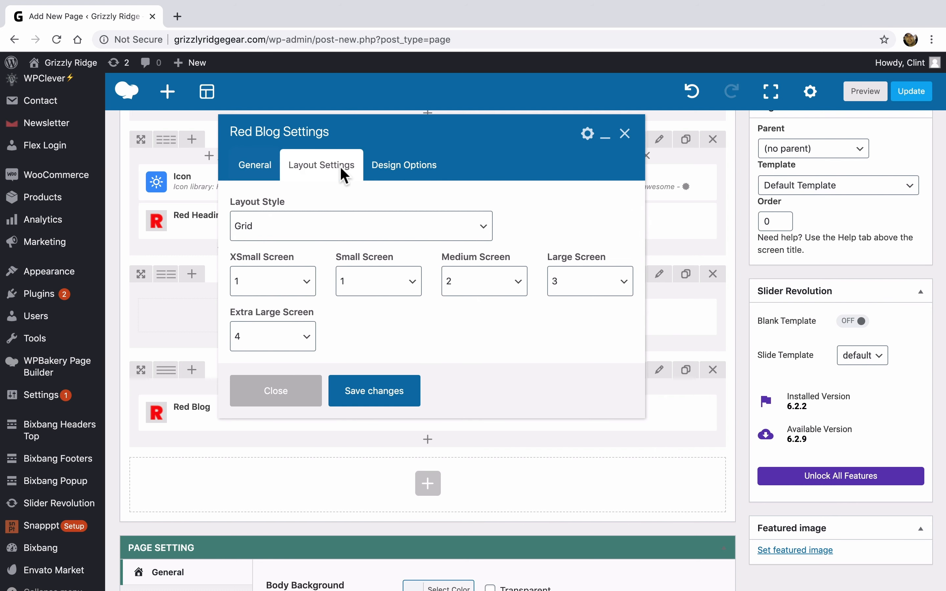
click(269, 342)
click(270, 326)
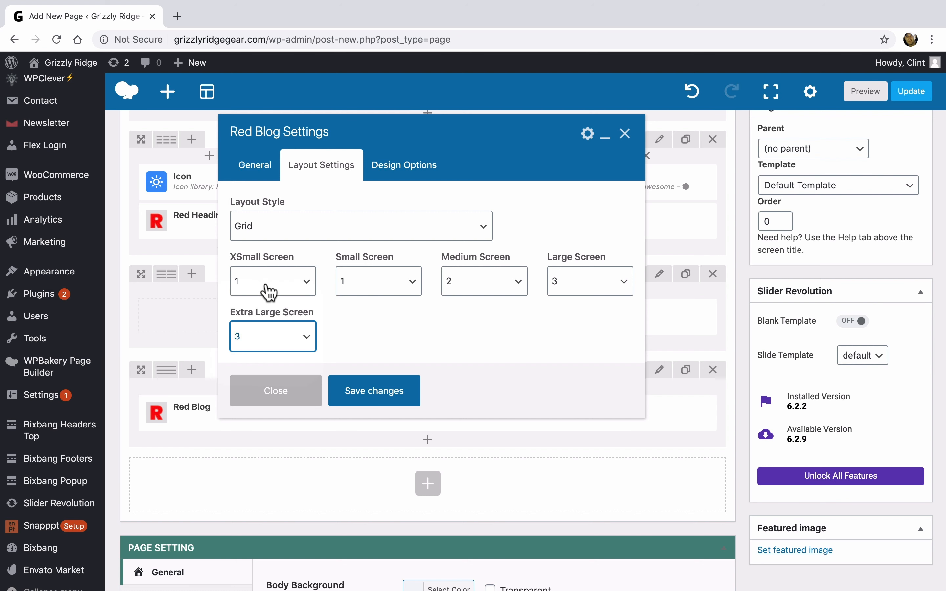
scroll(387, 344, up, 1)
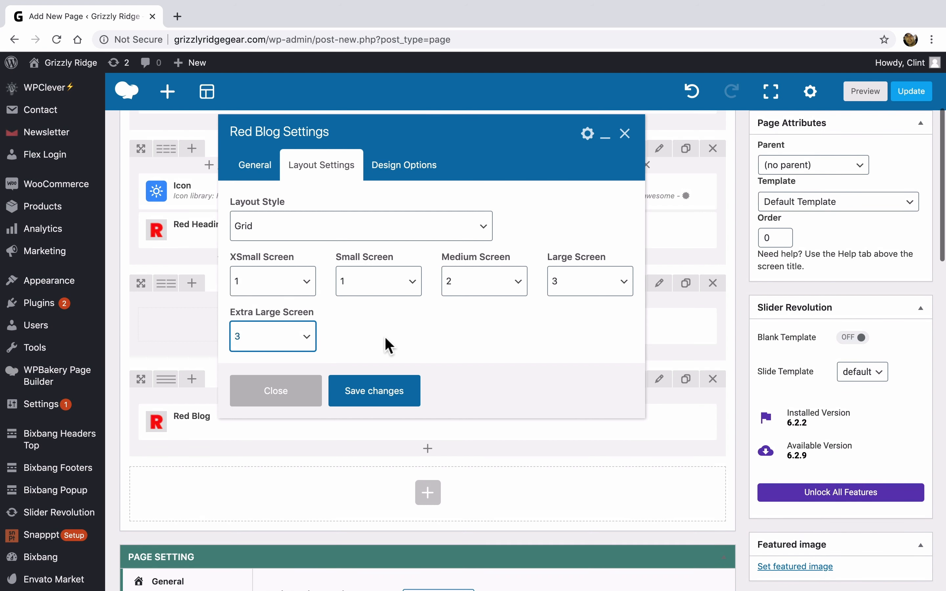
click(383, 394)
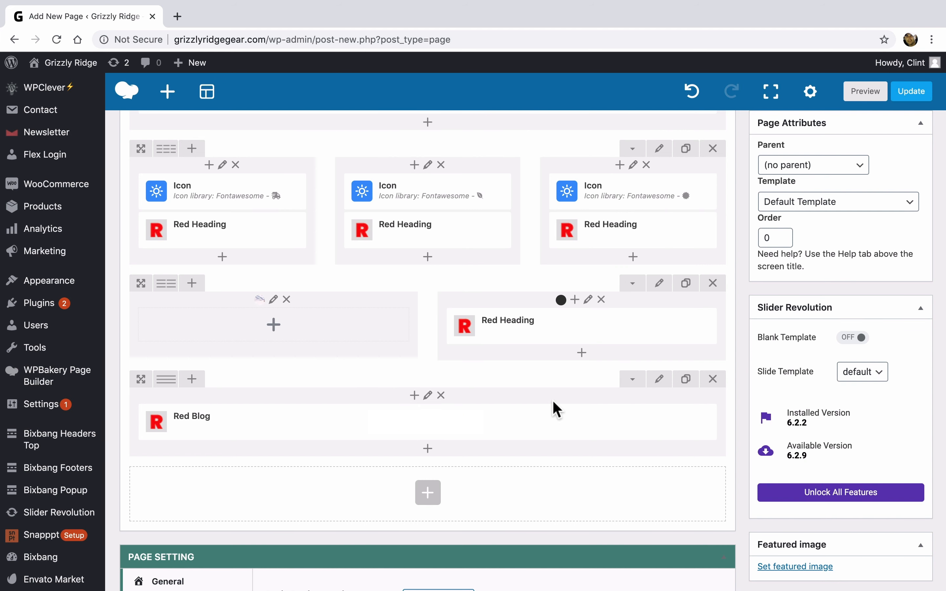
Give the Red Blog row a top and bottom padding of 50 and save the row settings
click(659, 379)
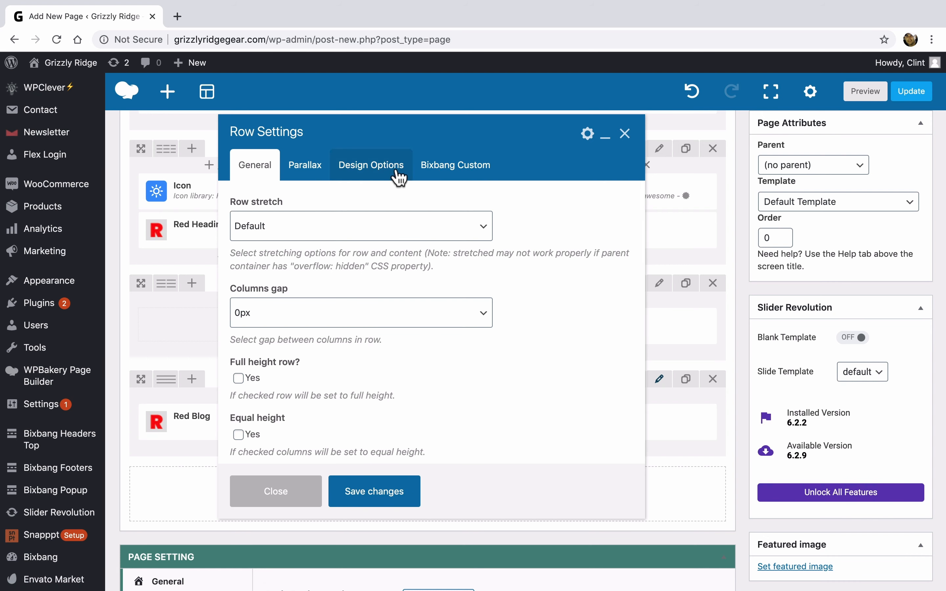
click(399, 178)
click(333, 287)
text(50)
click(333, 346)
text(50)
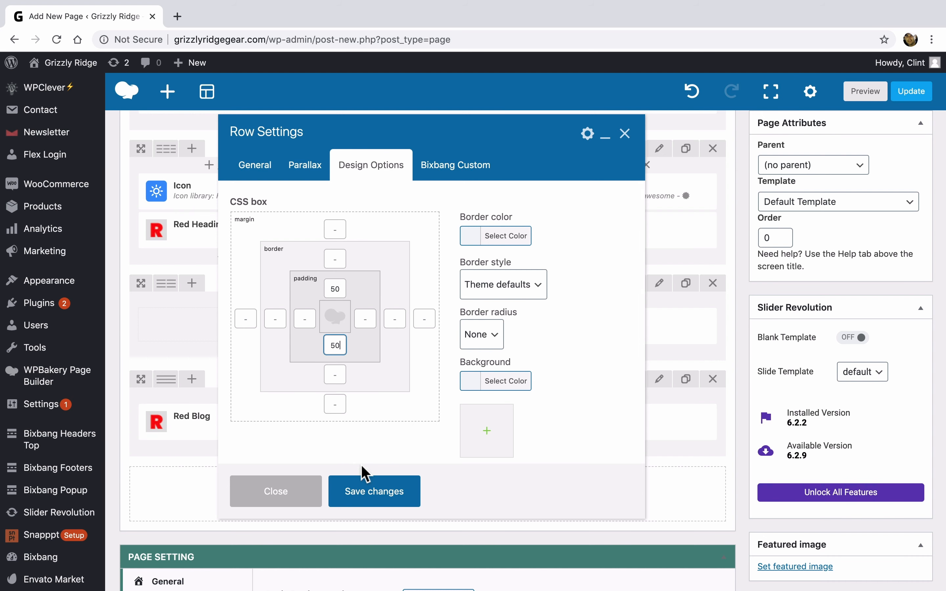
click(370, 497)
mouse_move(517, 437)
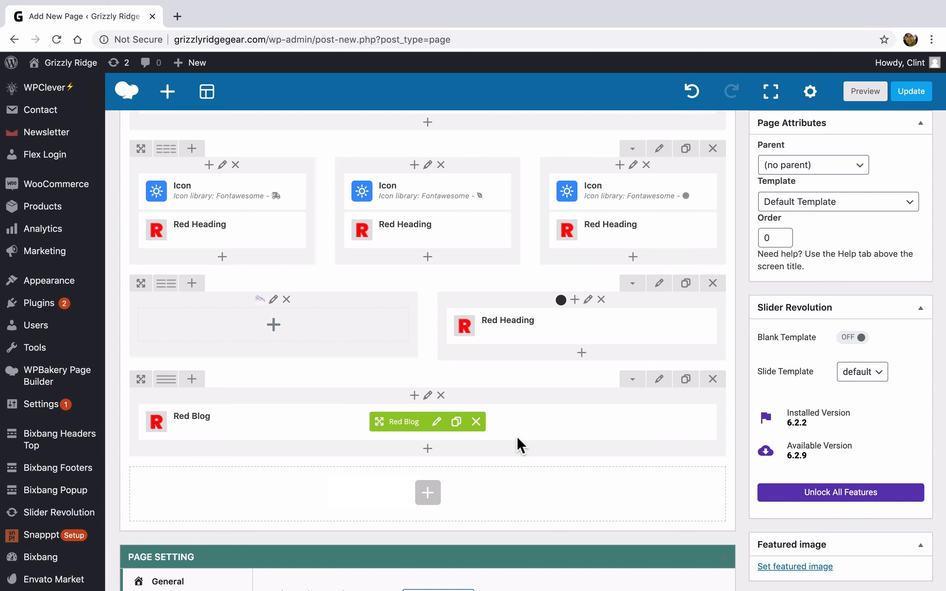
scroll(517, 435, up, 5)
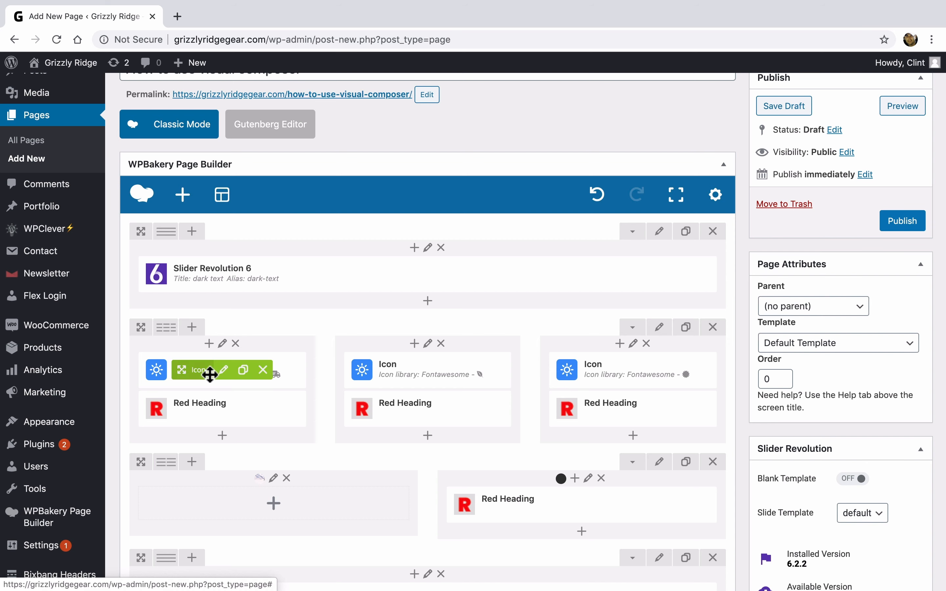
mouse_move(589, 376)
scroll(589, 376, down, 5)
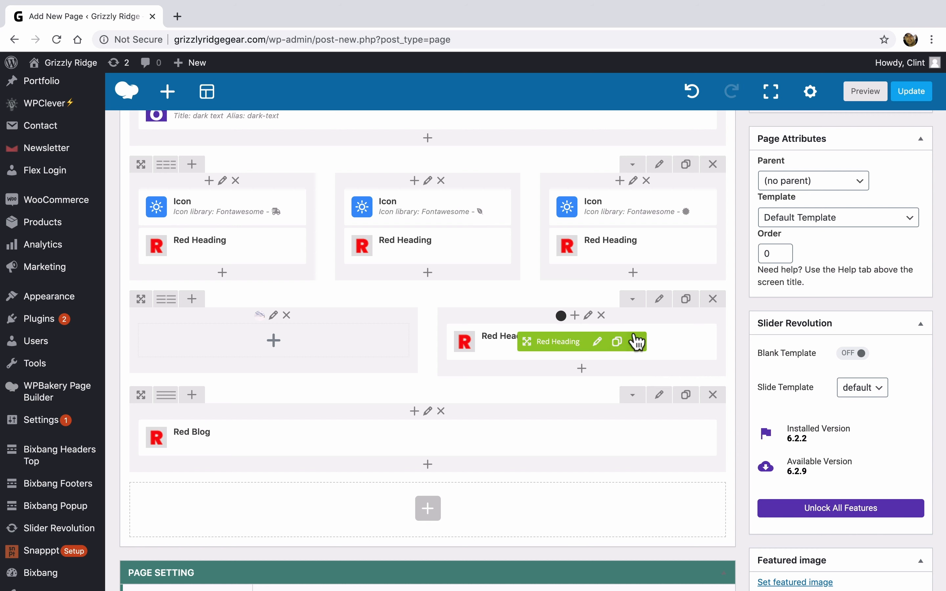
mouse_move(500, 331)
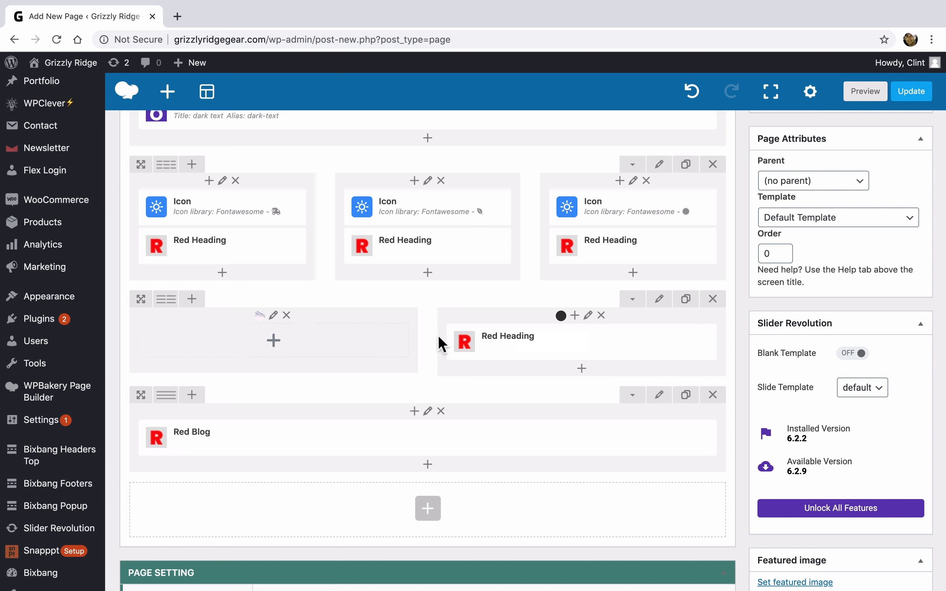
Examine the page settings for general background, page layout, header top and logo
mouse_move(498, 351)
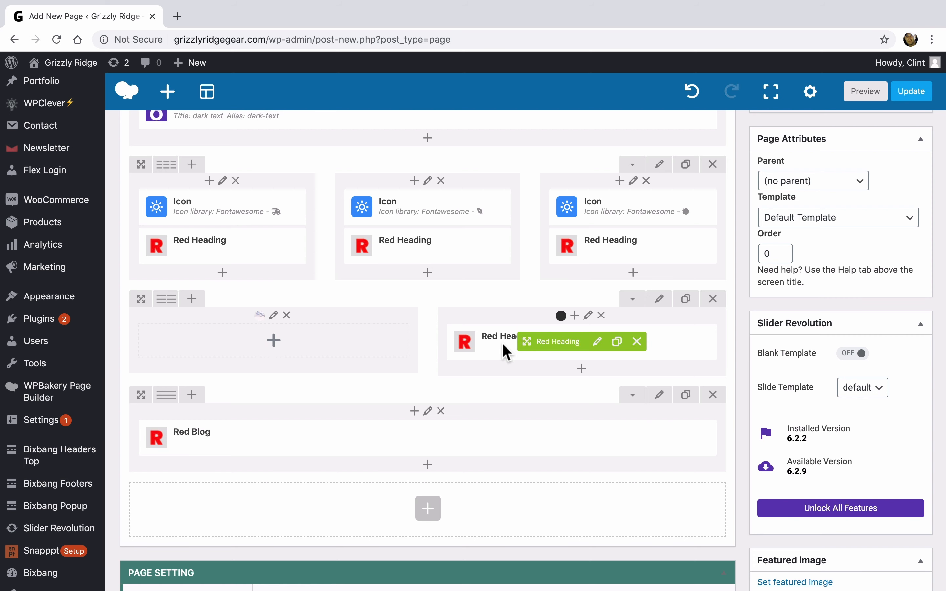
scroll(502, 342, down, 3)
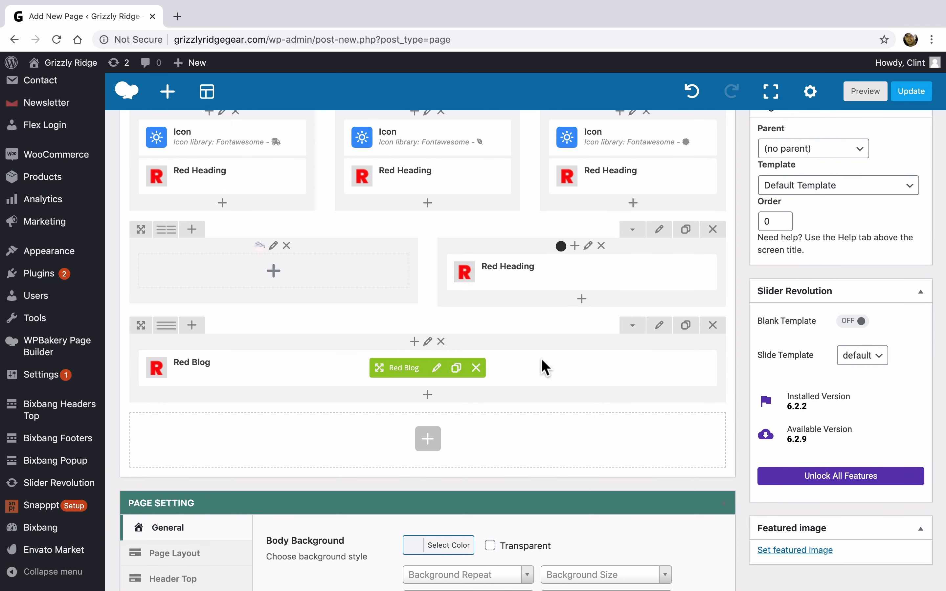
scroll(337, 351, down, 9)
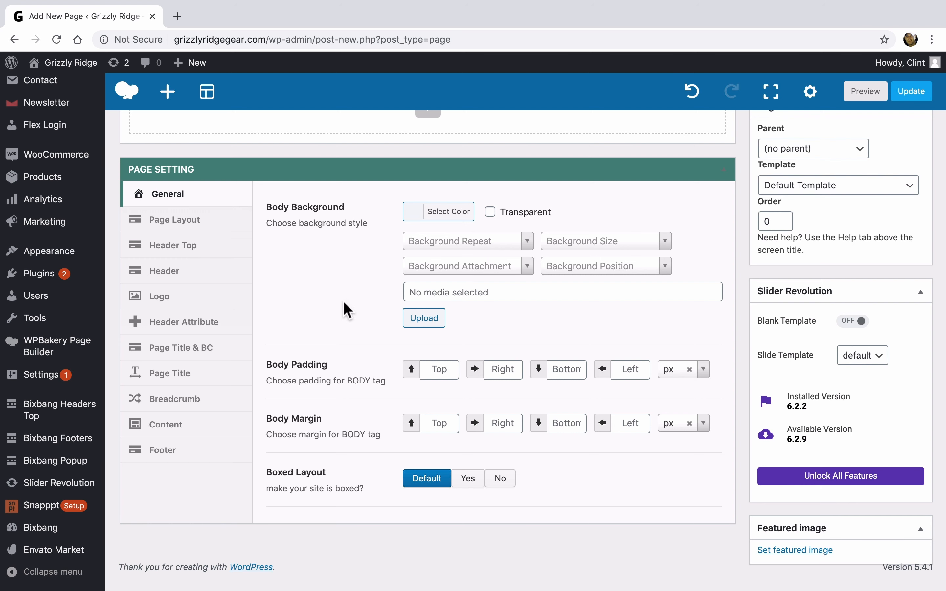
click(195, 230)
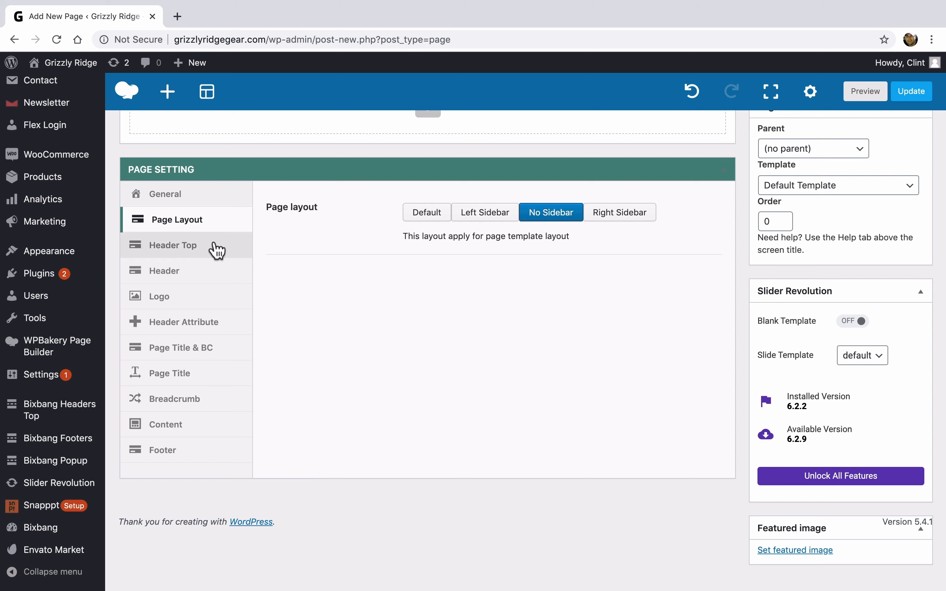
click(179, 253)
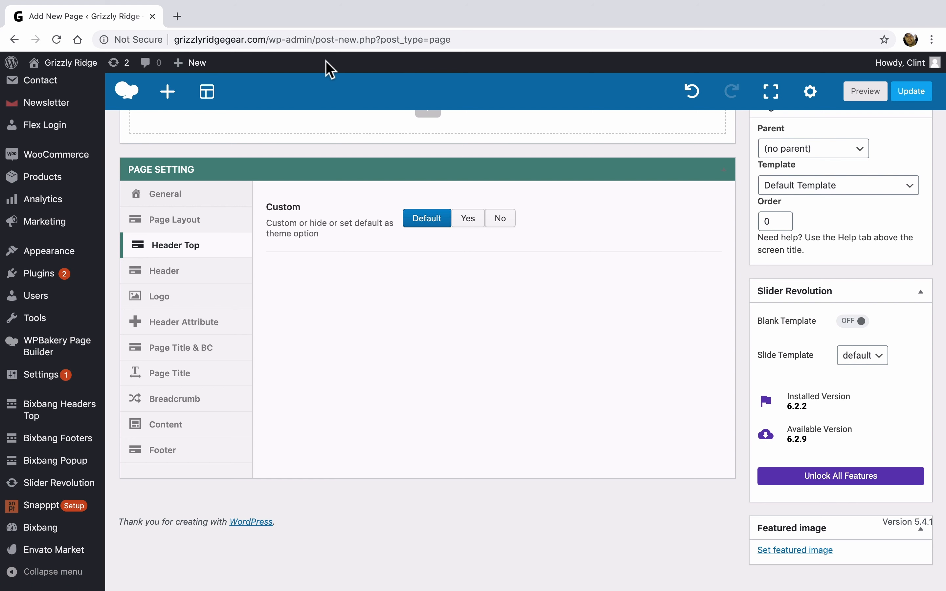
click(208, 308)
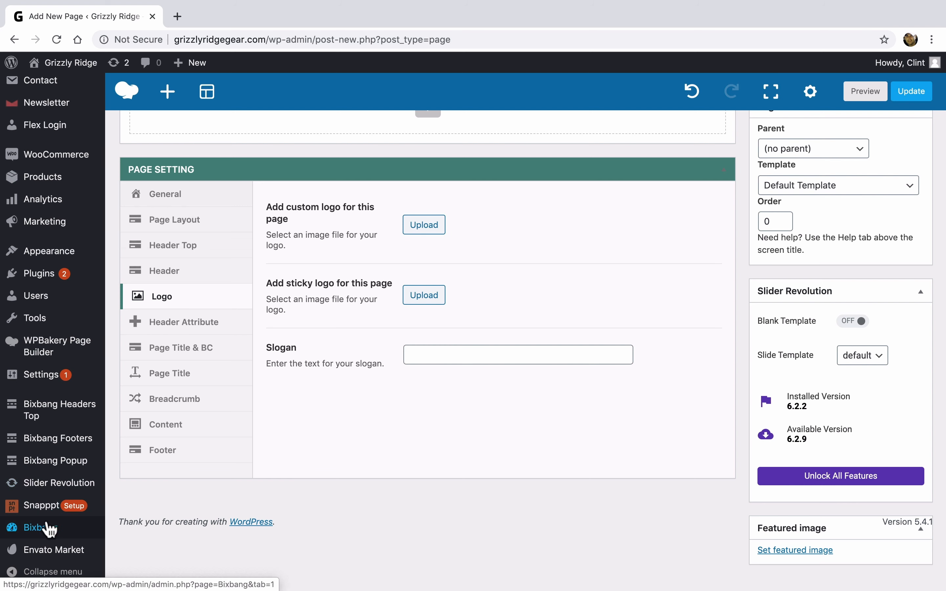
mouse_move(41, 530)
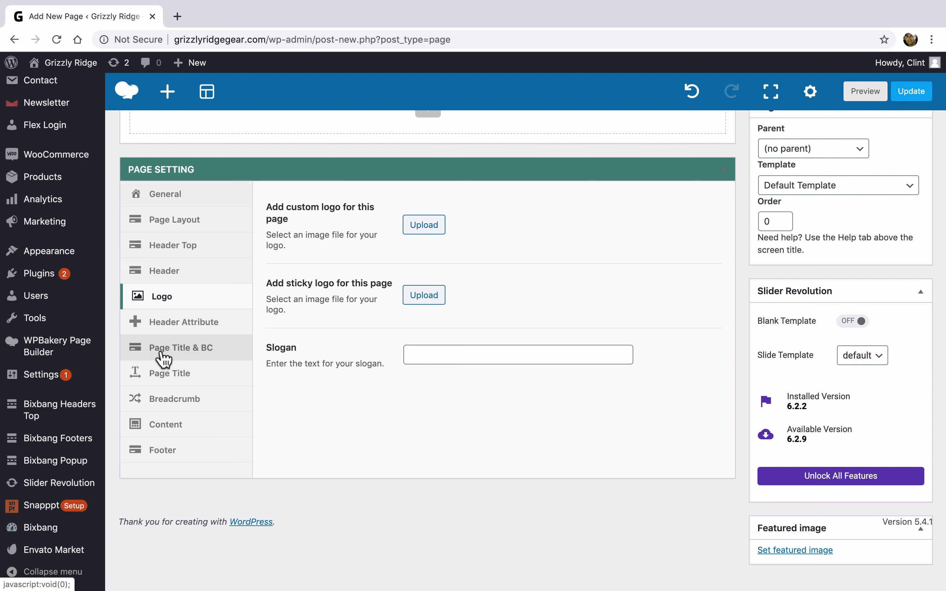
Disable the page title in the page settings and check the content and footer options
click(197, 359)
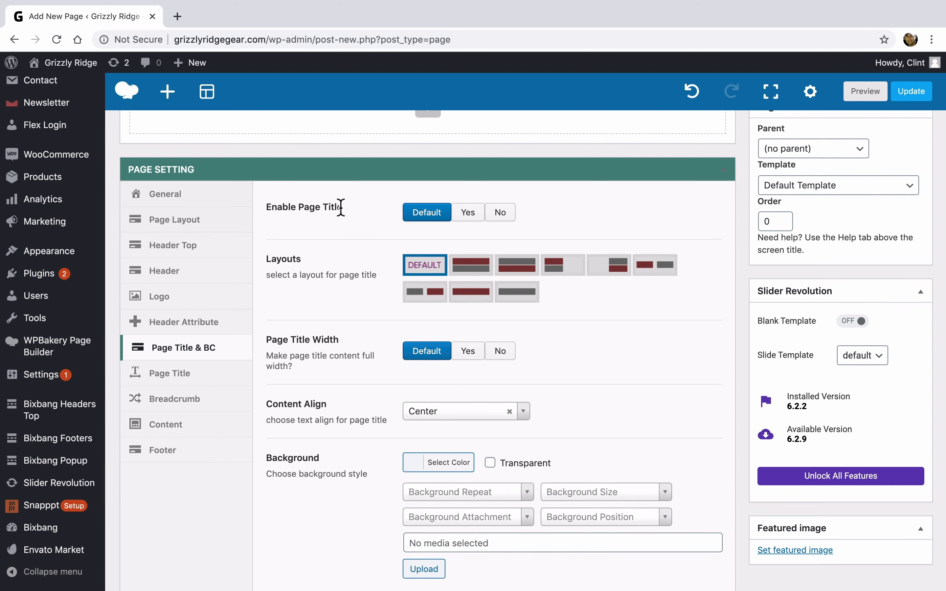
click(500, 217)
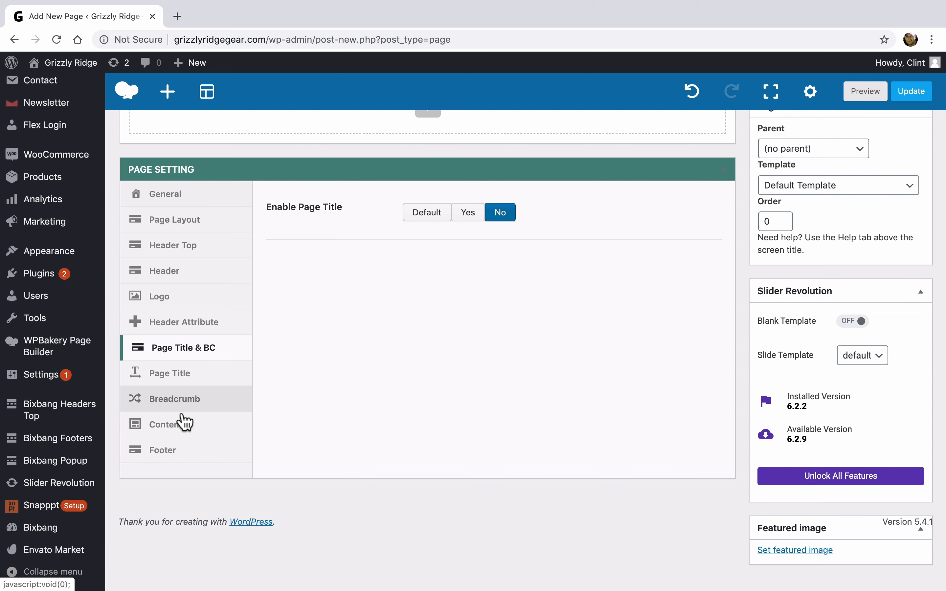
click(182, 426)
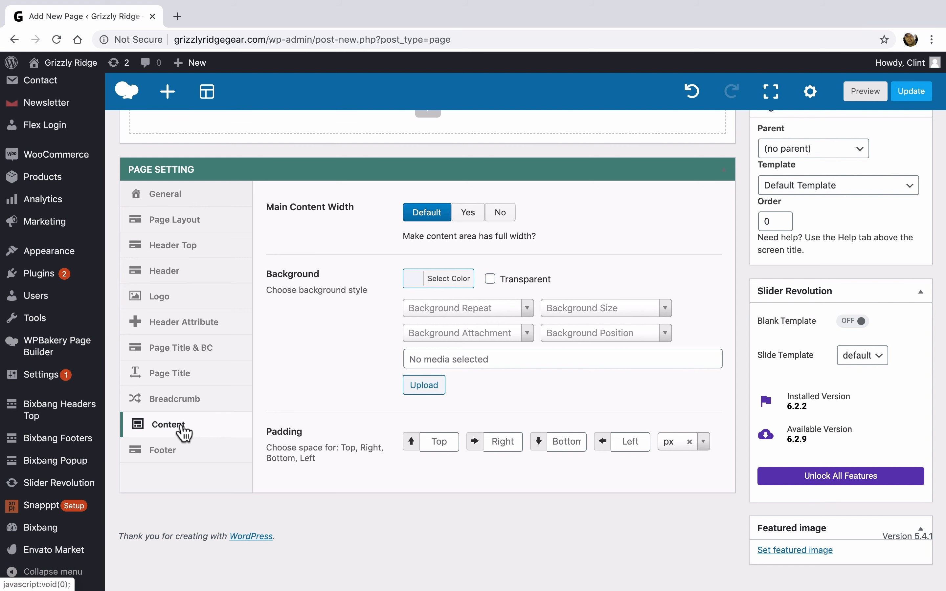
click(180, 452)
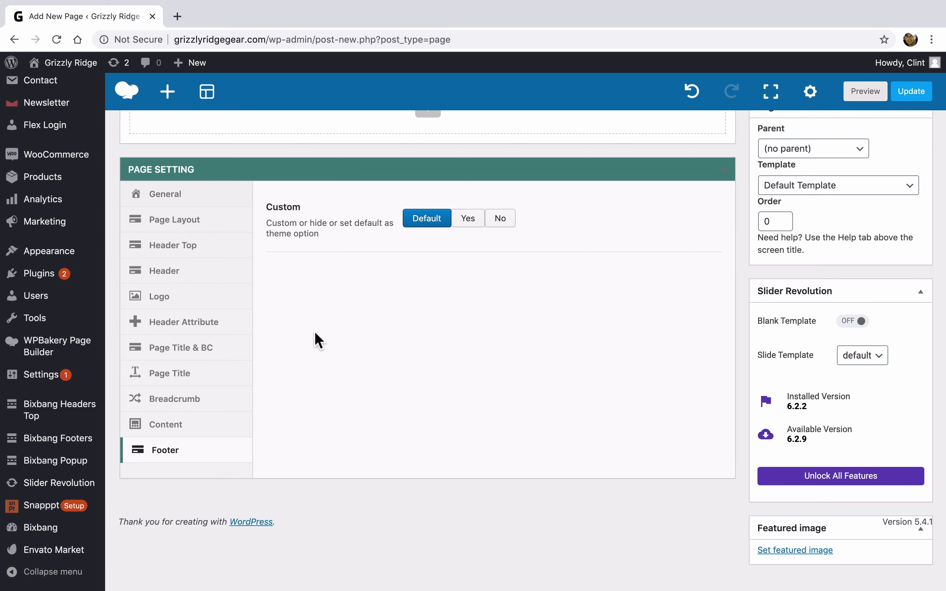
Publish the page and open the live version in a new browser tab
scroll(635, 375, up, 15)
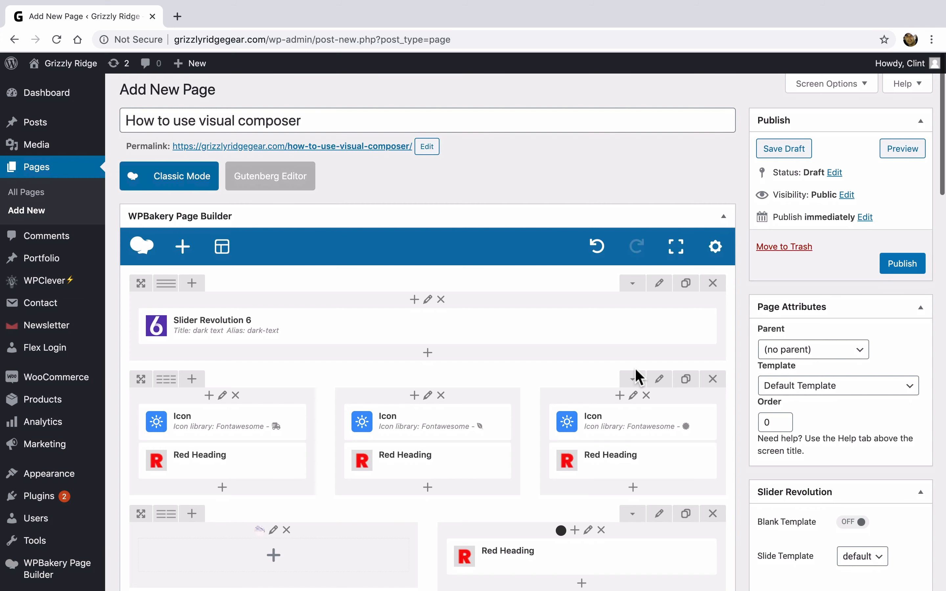
click(905, 262)
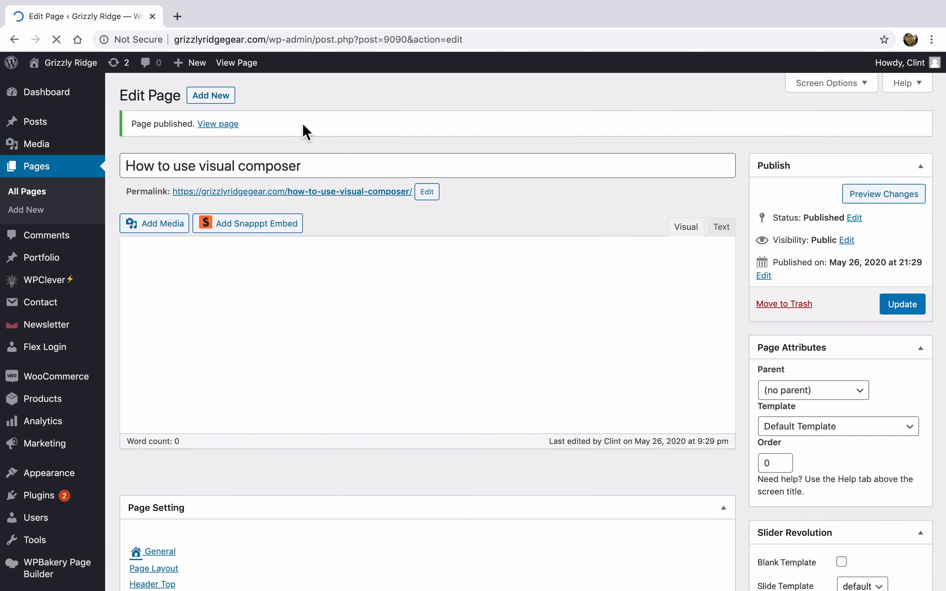
right_click(231, 133)
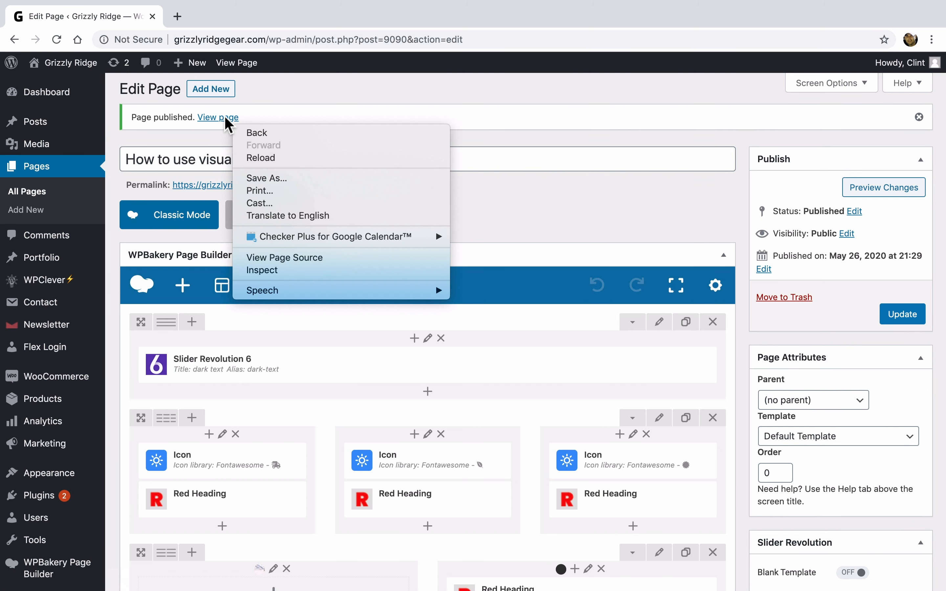
right_click(225, 119)
click(255, 123)
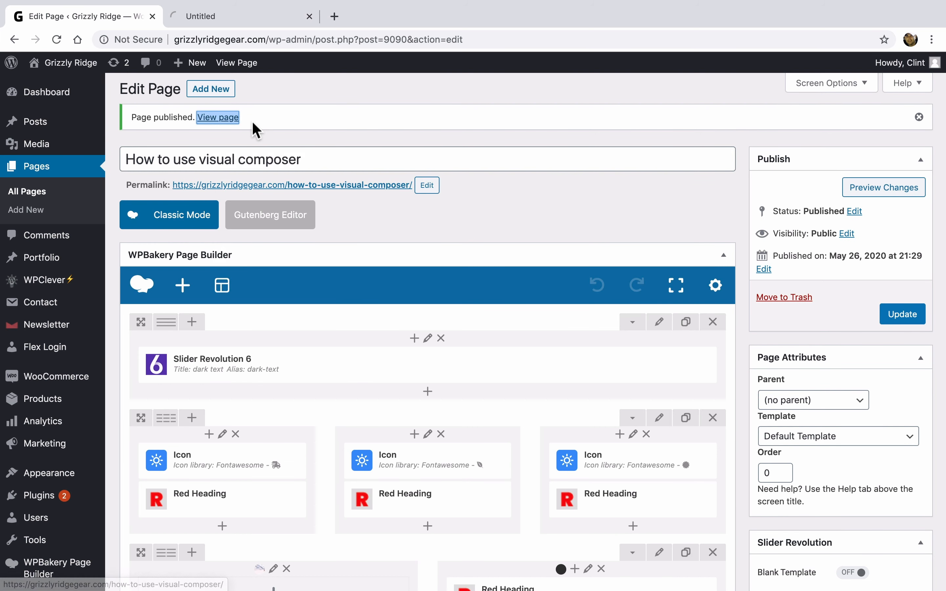
click(255, 17)
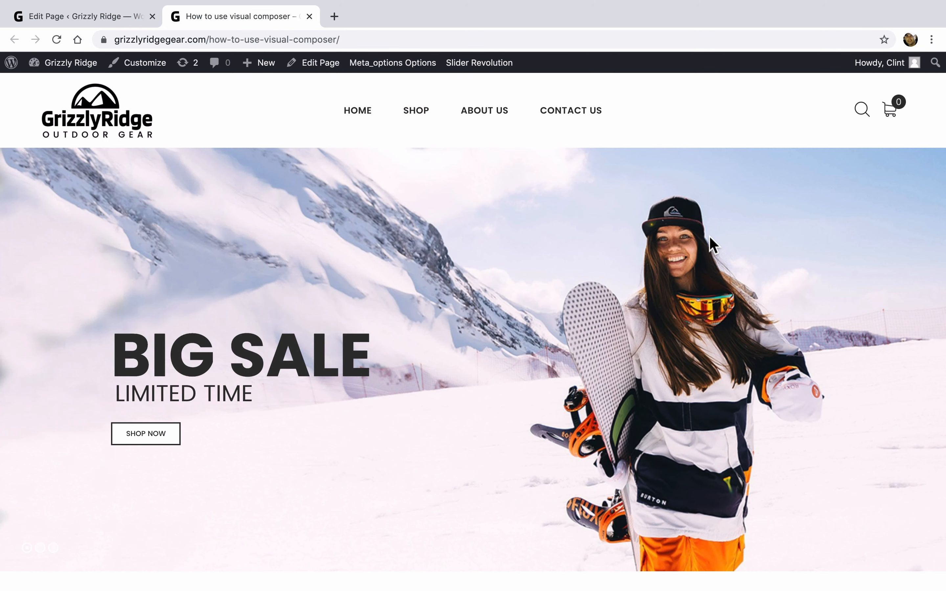
Examine the published page's slider, icon row, image-and-heading row and blog posts down to the subscribe section
scroll(709, 243, down, 5)
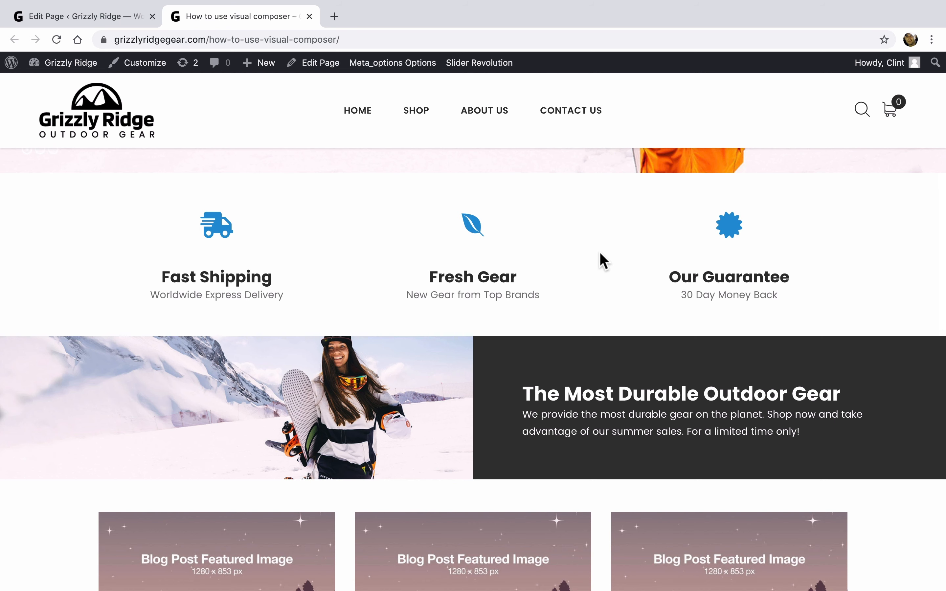
scroll(604, 261, down, 3)
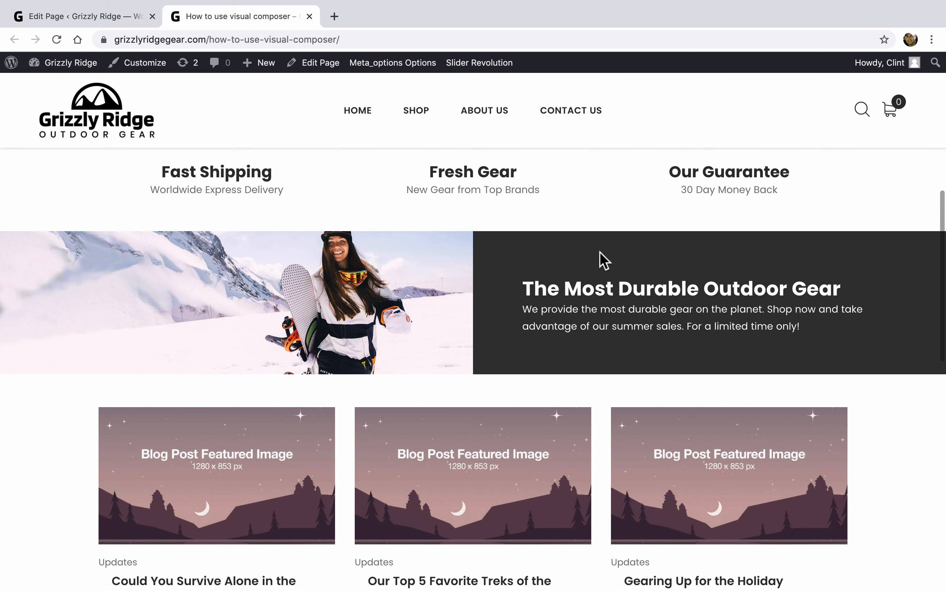
scroll(604, 261, down, 3)
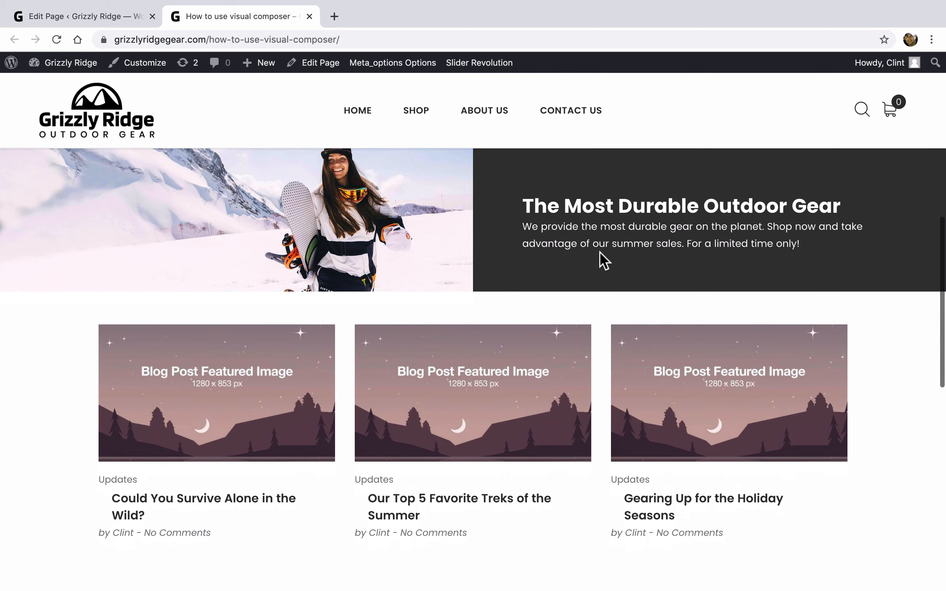
scroll(604, 261, down, 8)
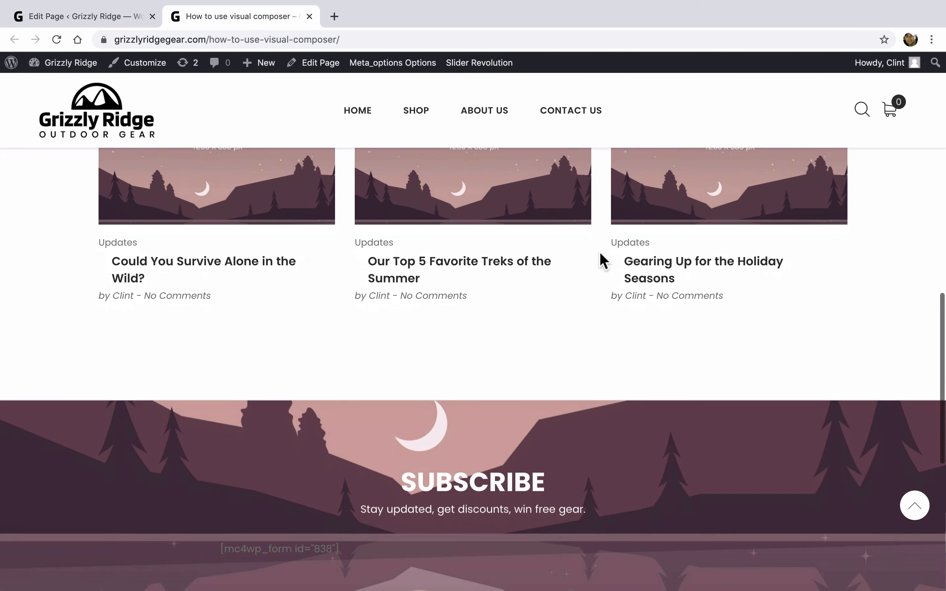
scroll(604, 262, up, 20)
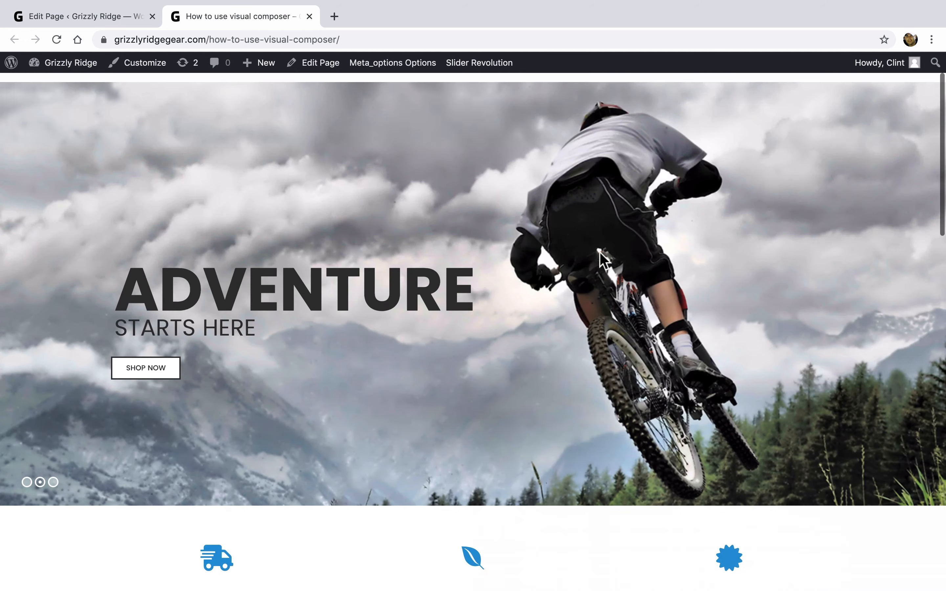
scroll(604, 261, down, 14)
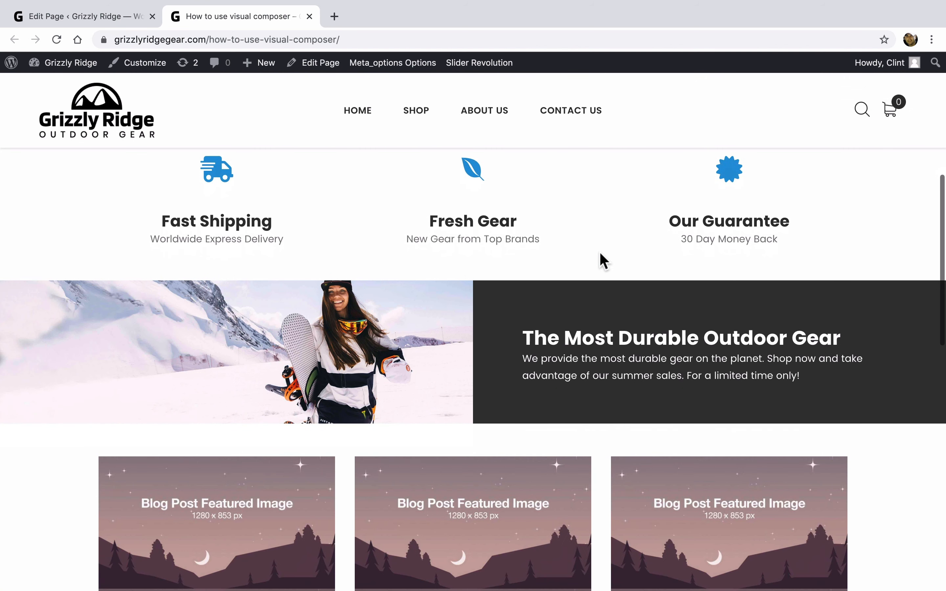
scroll(604, 261, up, 2)
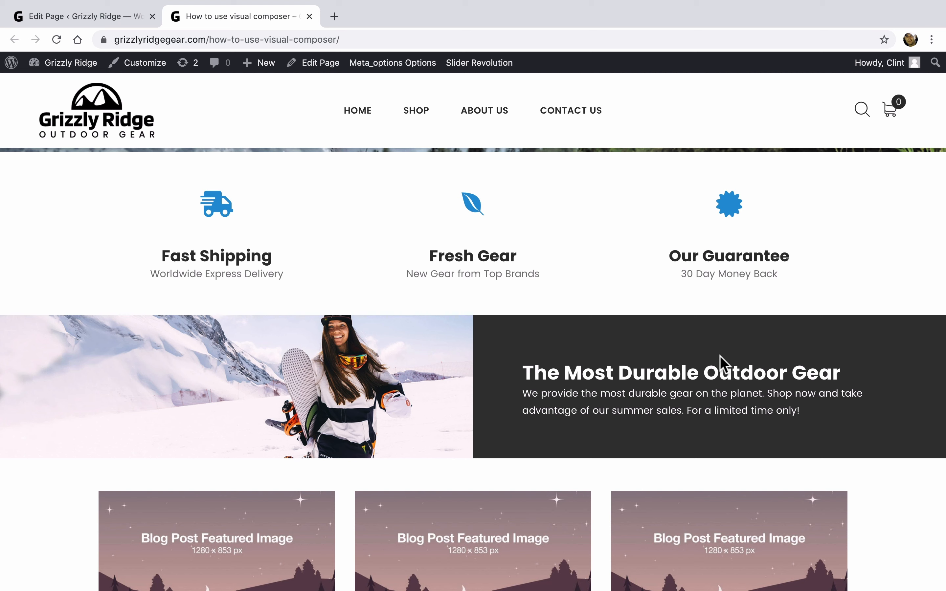
Reopen the page for editing and set the image row's Red Heading padding to 170px top and 160px bottom
click(327, 75)
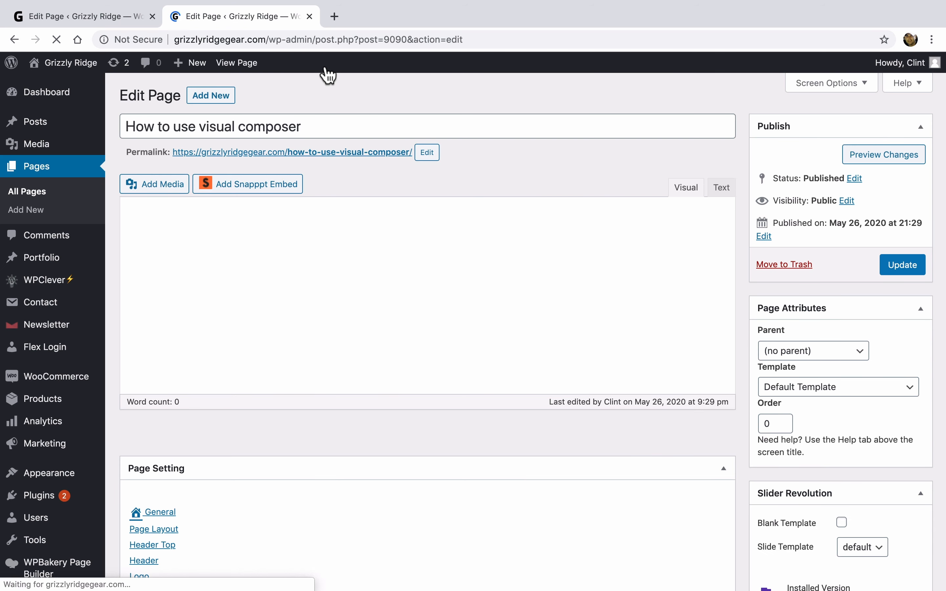
scroll(528, 251, down, 7)
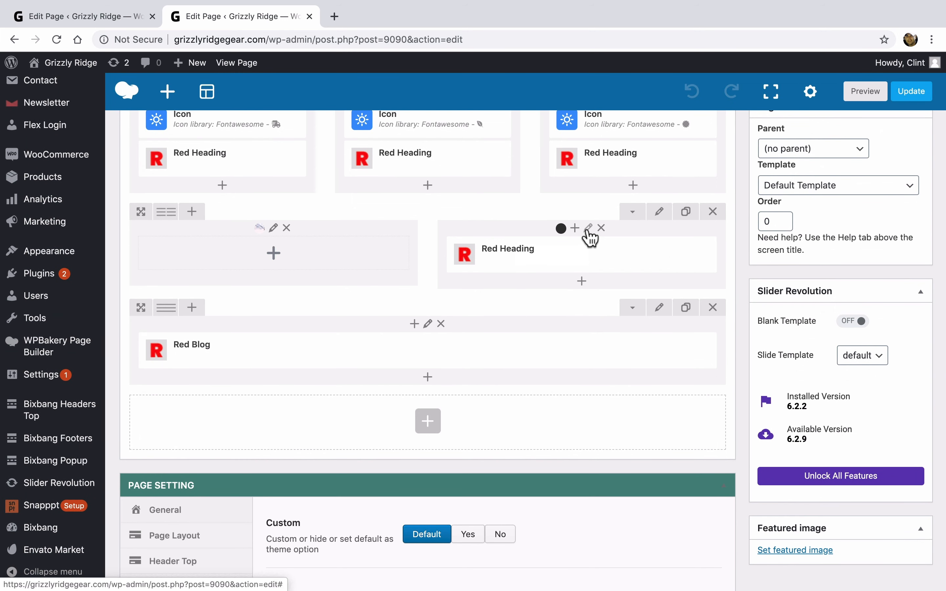
mouse_move(592, 256)
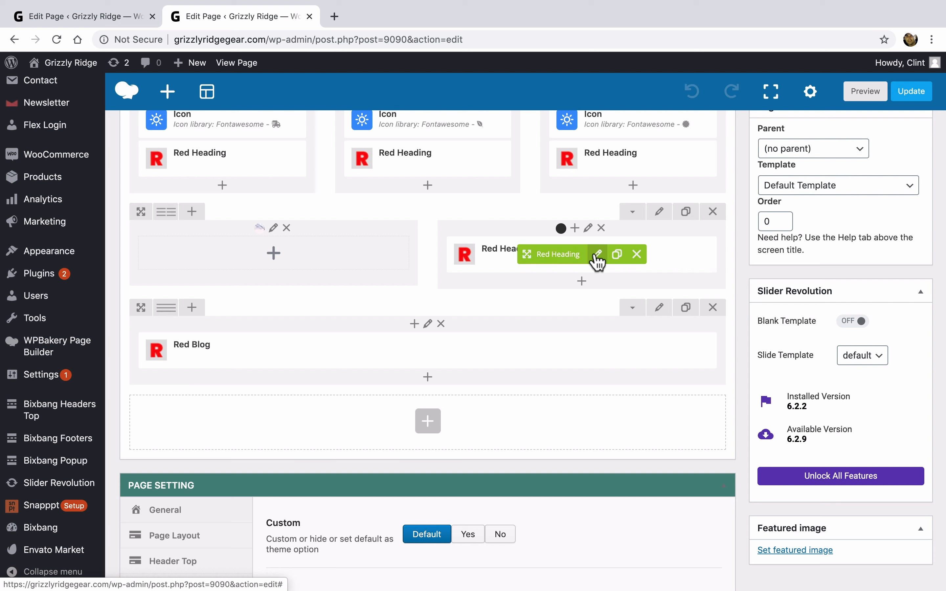
click(597, 255)
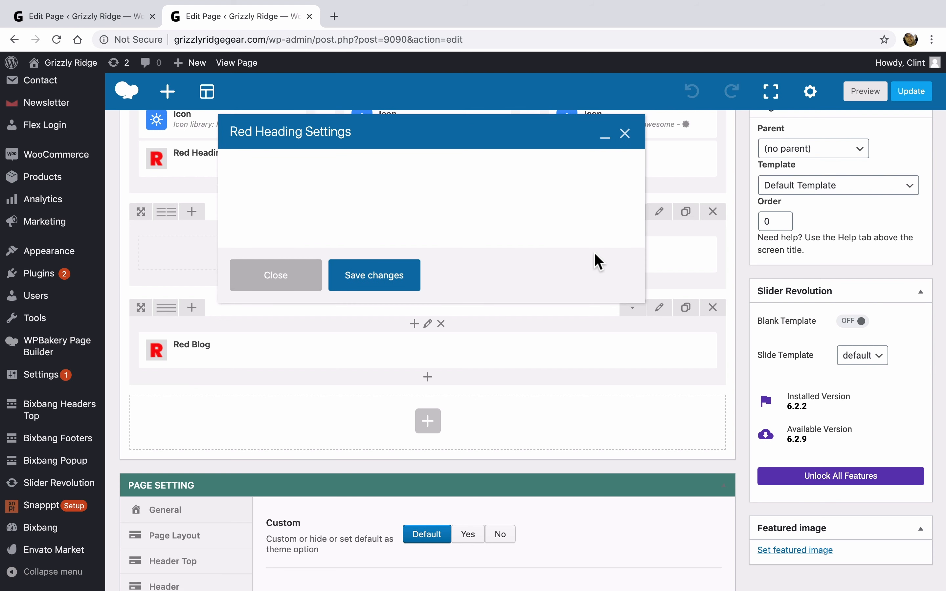
click(524, 166)
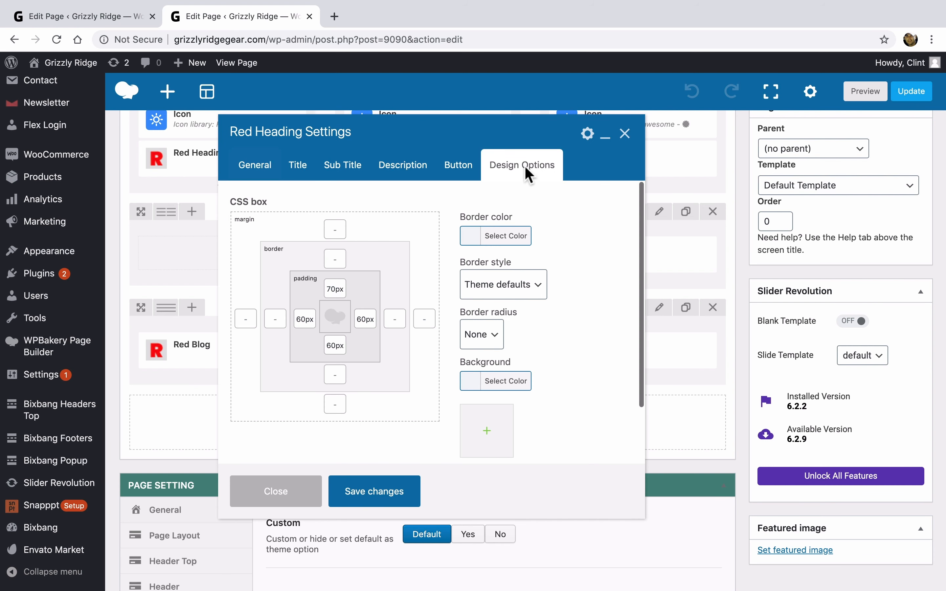
click(330, 288)
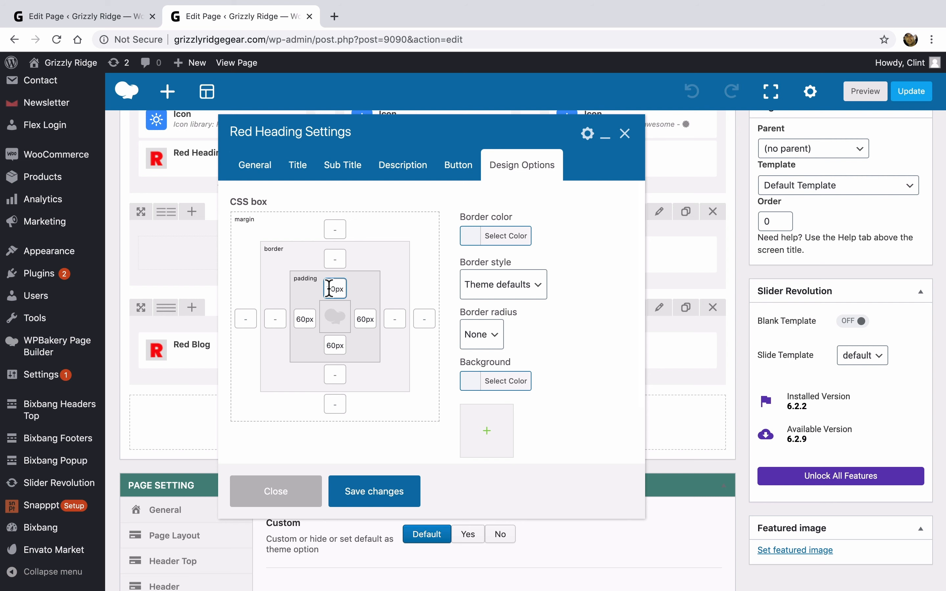
click(327, 345)
text(1)
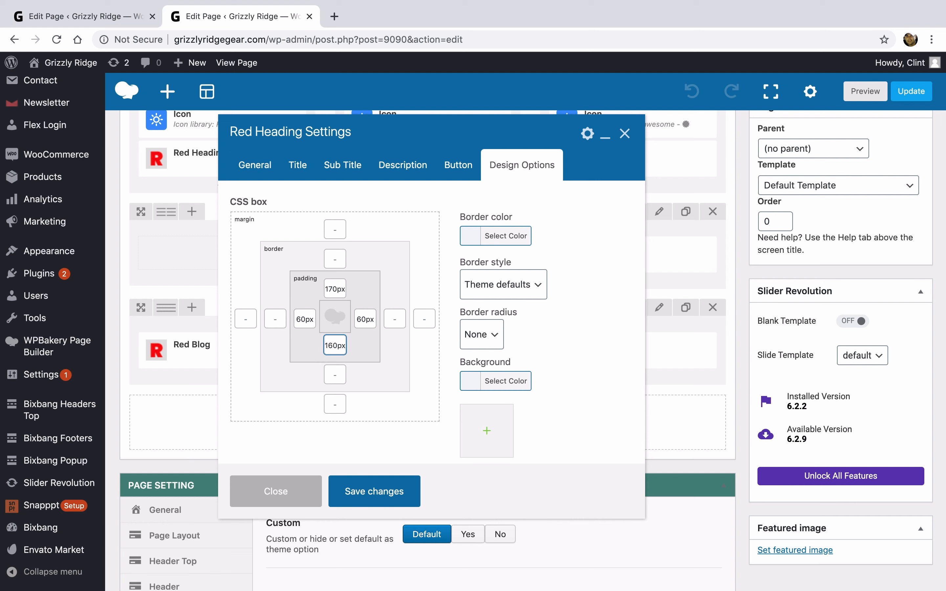
Set the Red Heading's left and right padding to 70px and save the element
click(300, 320)
text(7)
click(361, 319)
key(BackSpace)
text(7)
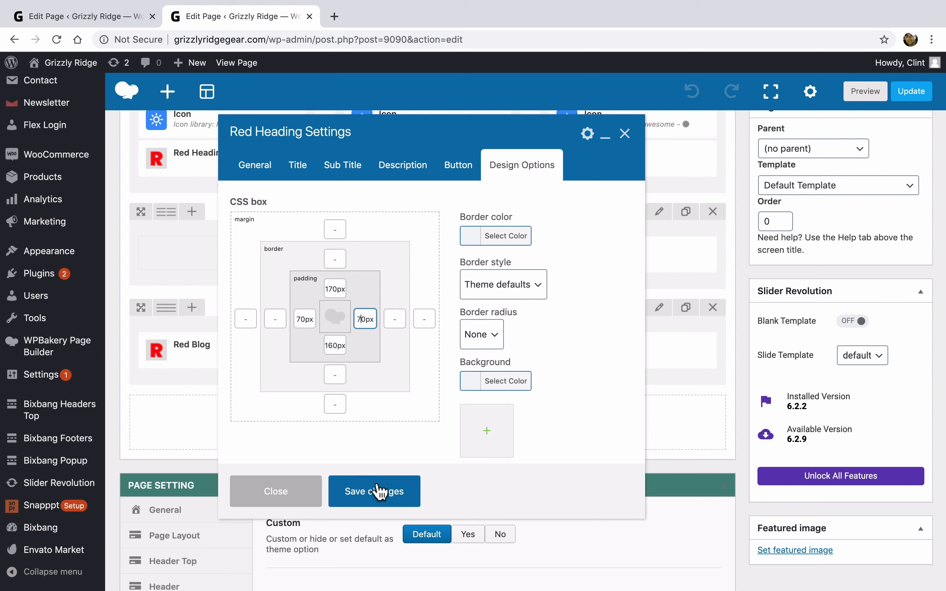
click(378, 491)
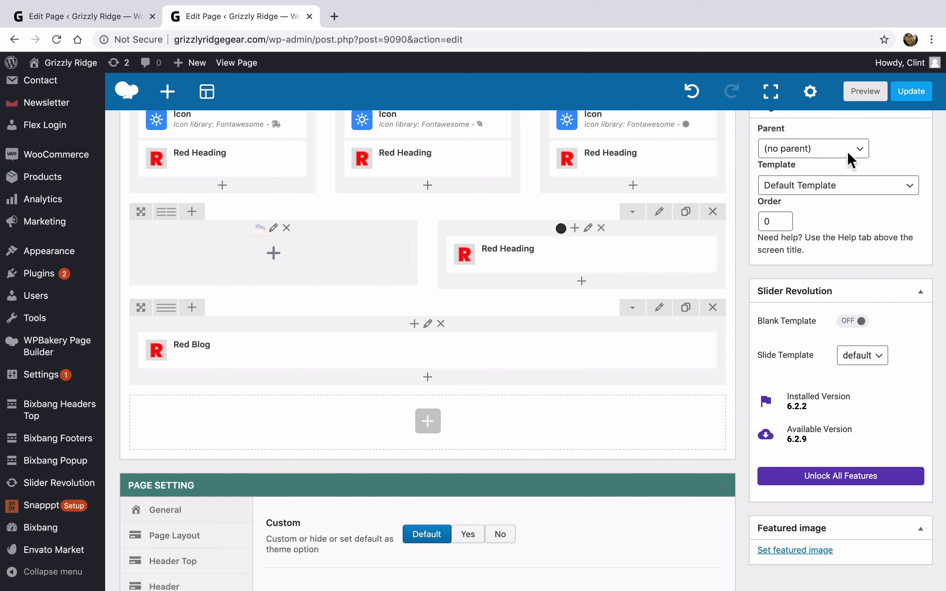
Update the page and open its live version in a new browser tab
click(907, 98)
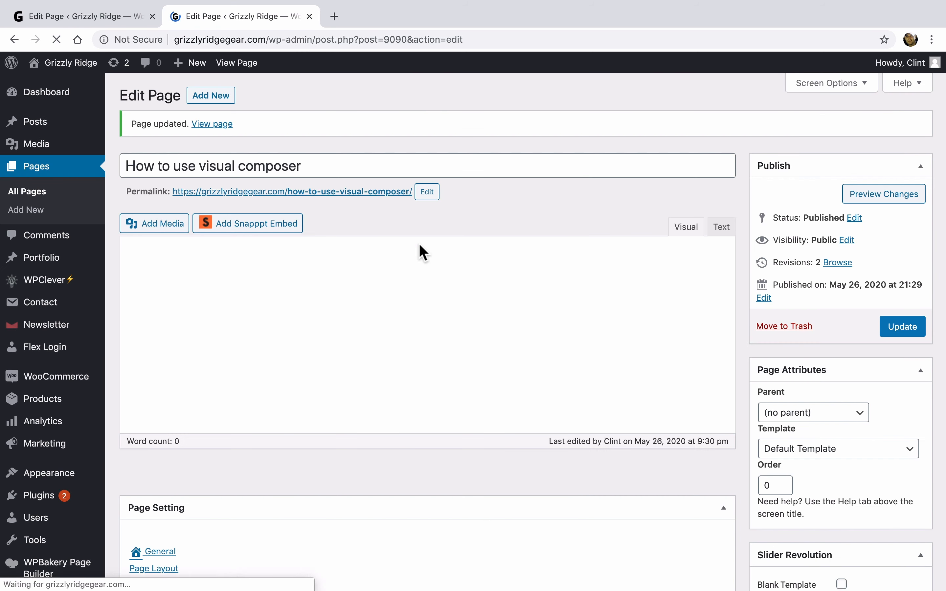
right_click(243, 62)
click(263, 66)
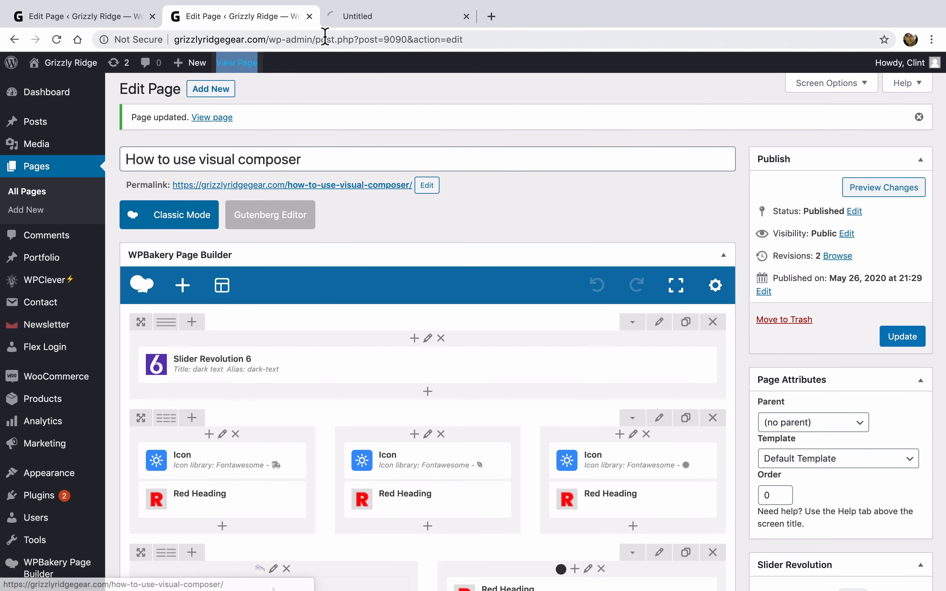
click(360, 16)
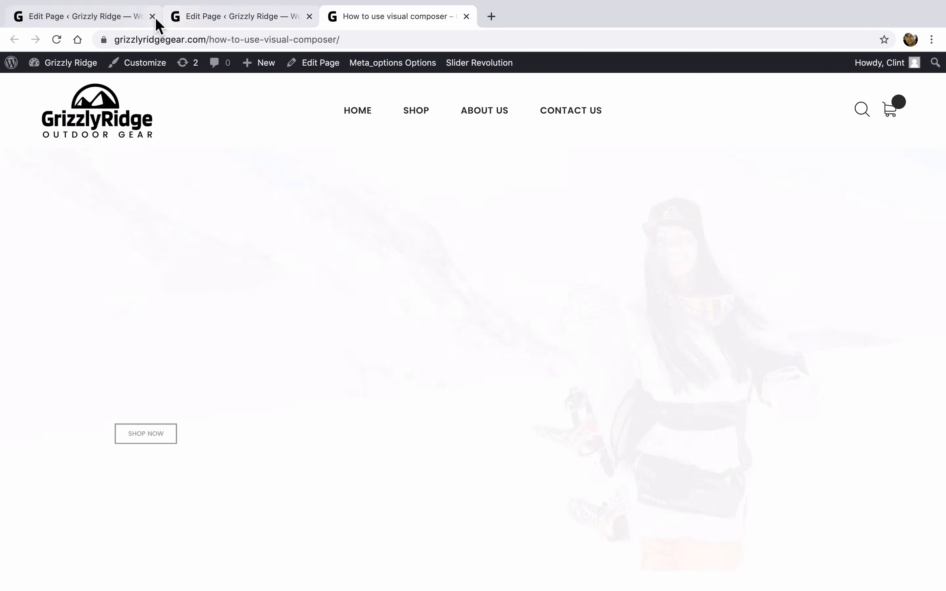
Return to the page editor and link the image row's Red Heading button to the Shop page with the link text Shop Now
scroll(428, 157, down, 10)
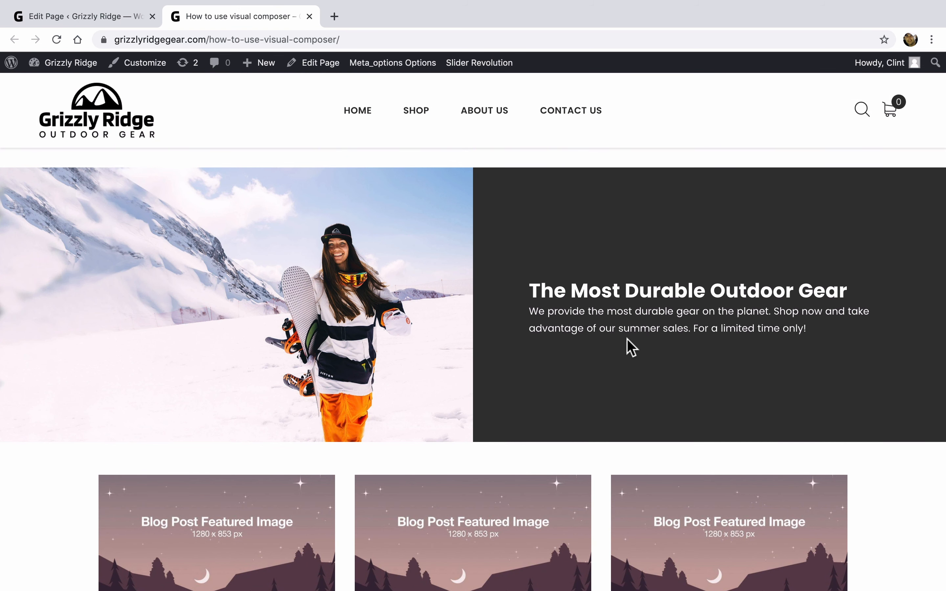
click(111, 20)
scroll(450, 414, down, 5)
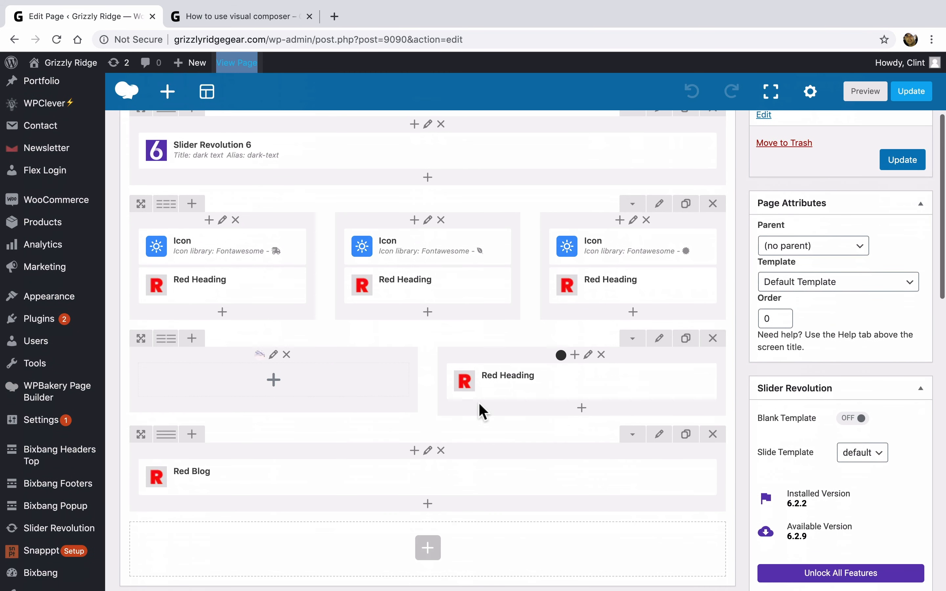
click(596, 386)
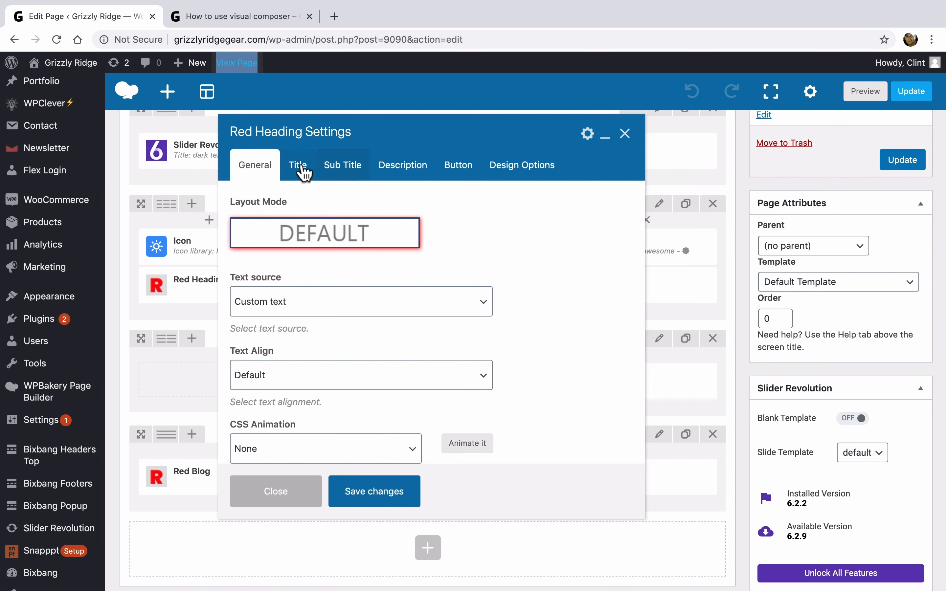
click(457, 172)
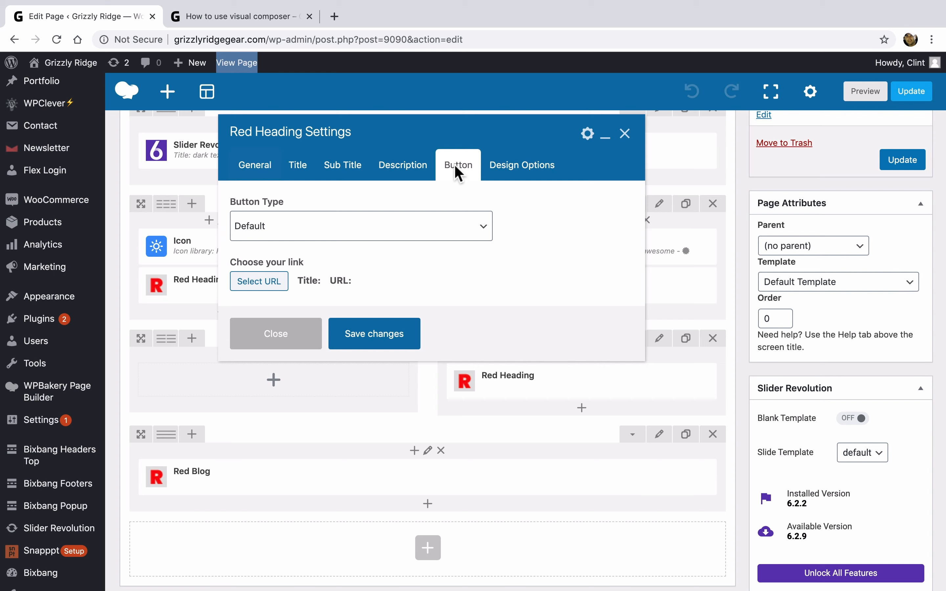
click(259, 283)
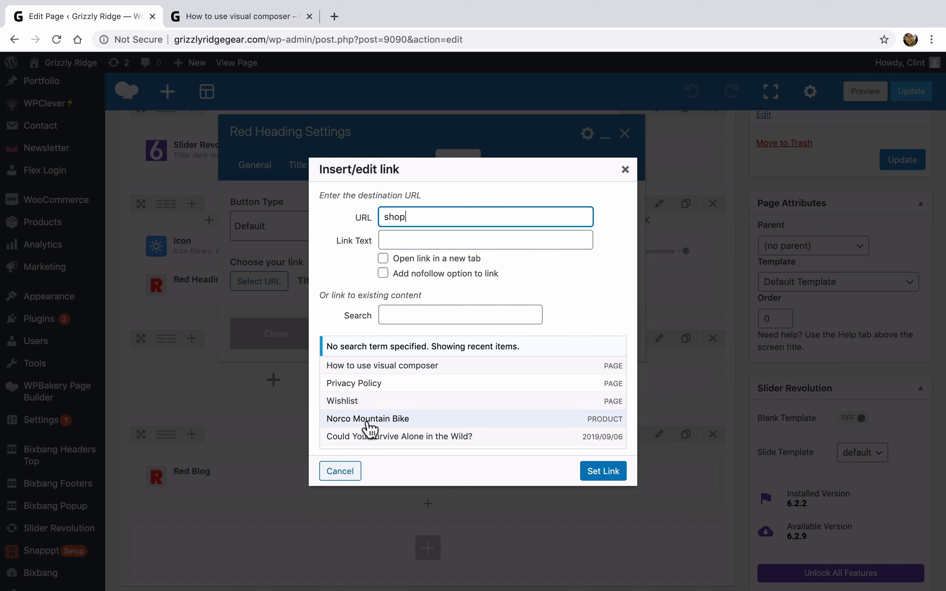
click(410, 315)
text(shop)
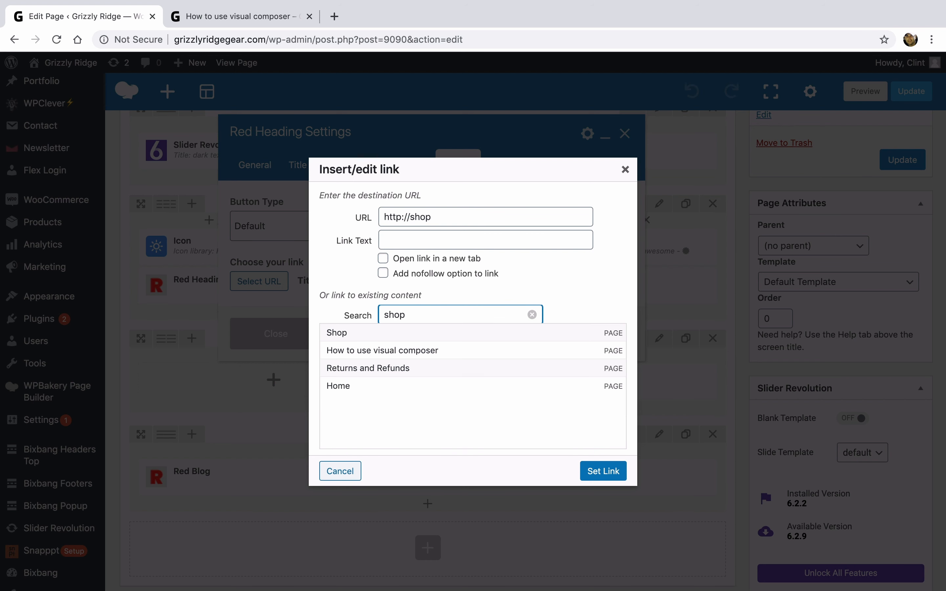
click(381, 340)
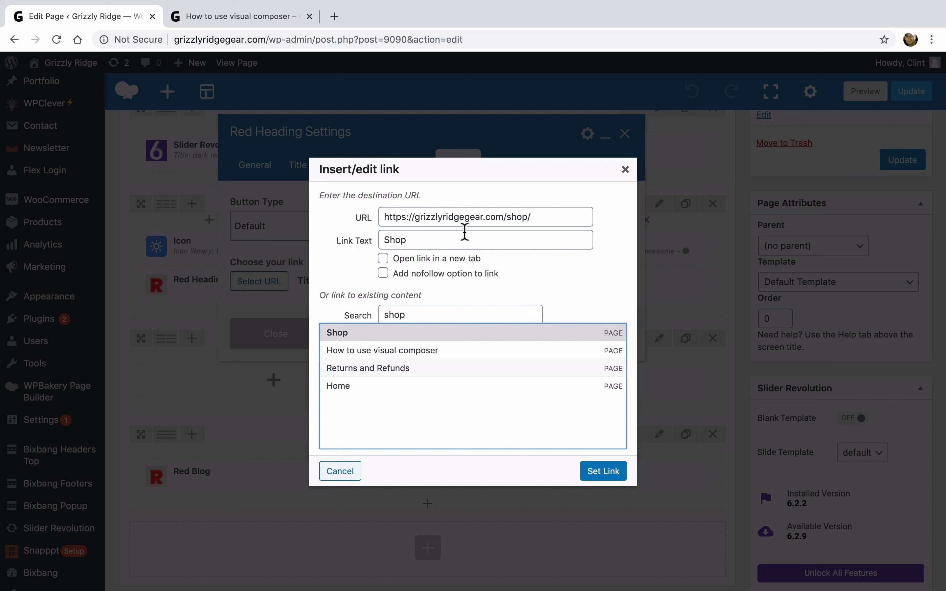
click(409, 241)
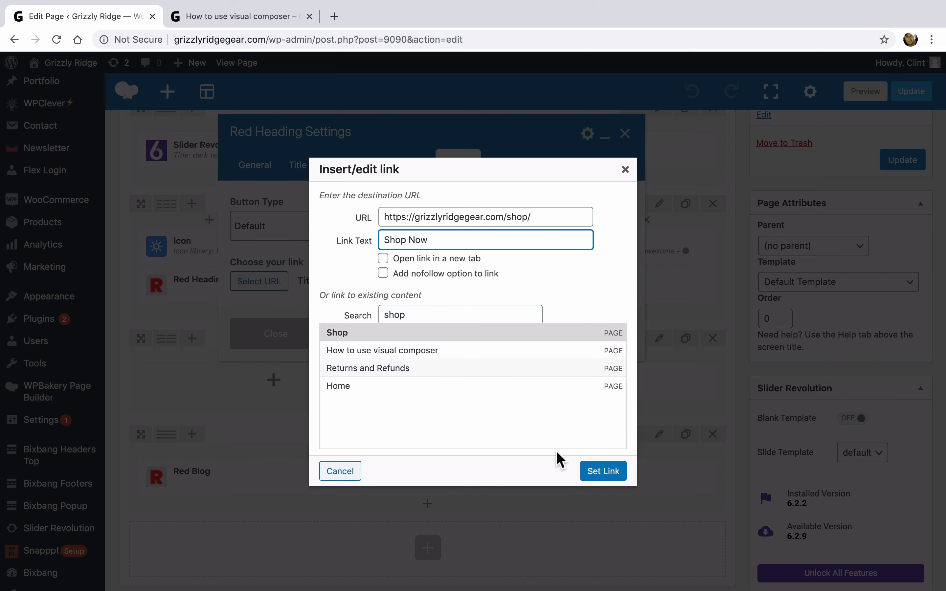
click(591, 473)
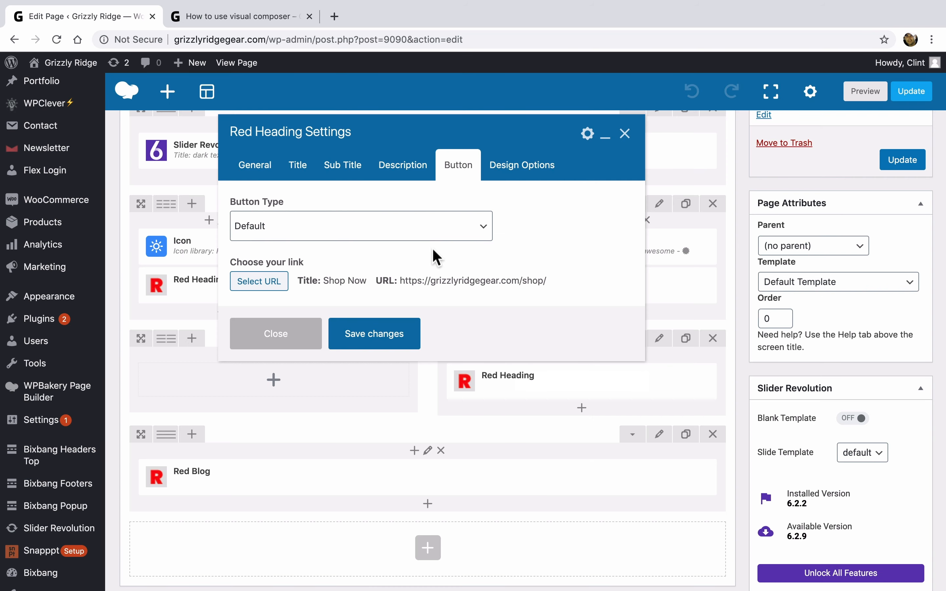
Set the Red Heading's button type to White, saving the element and updating the page
click(429, 237)
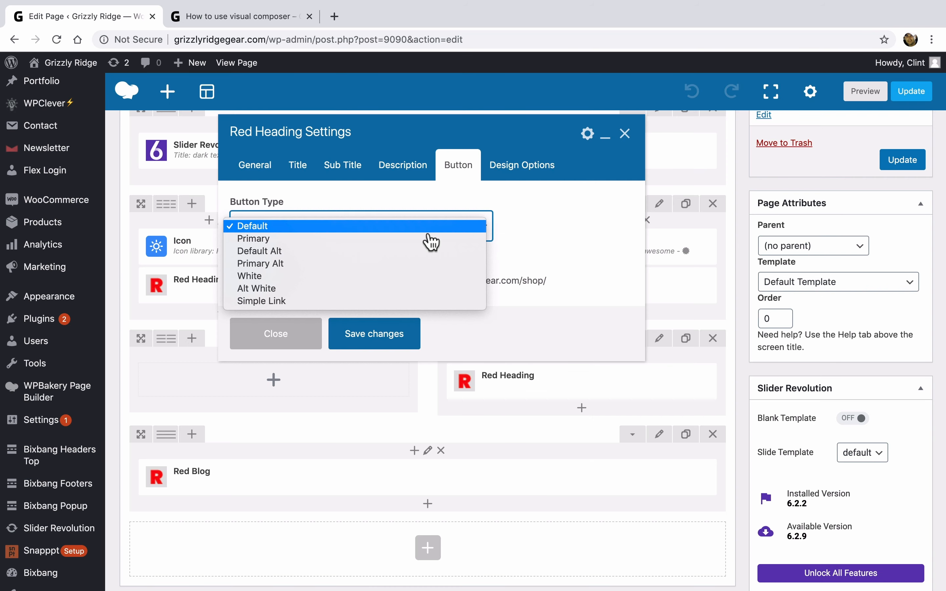
click(424, 277)
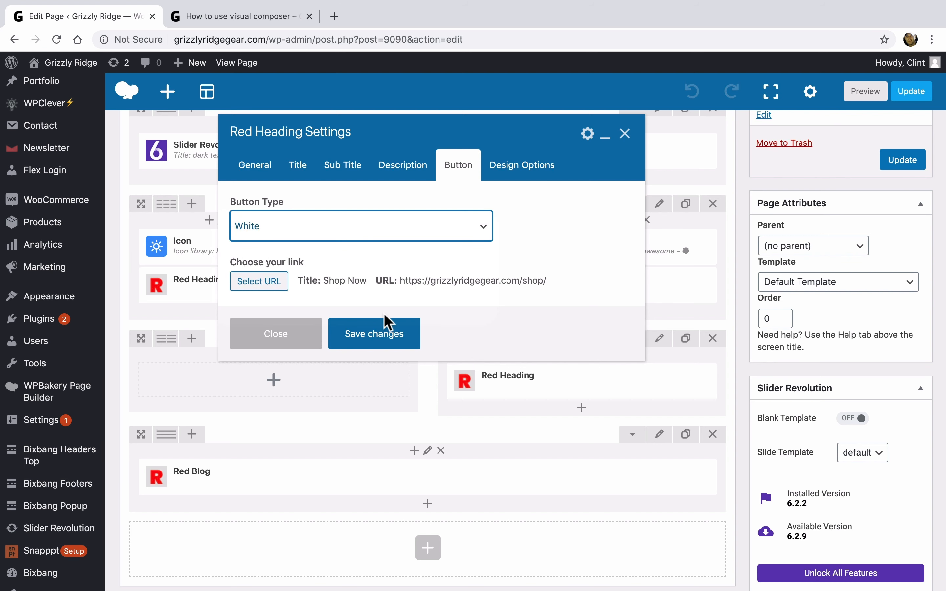
click(372, 343)
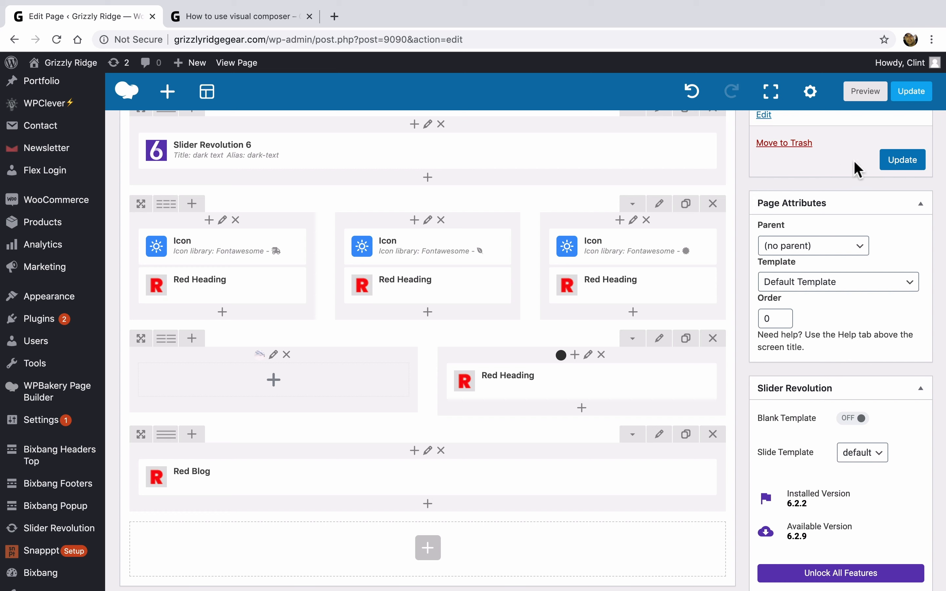
click(894, 163)
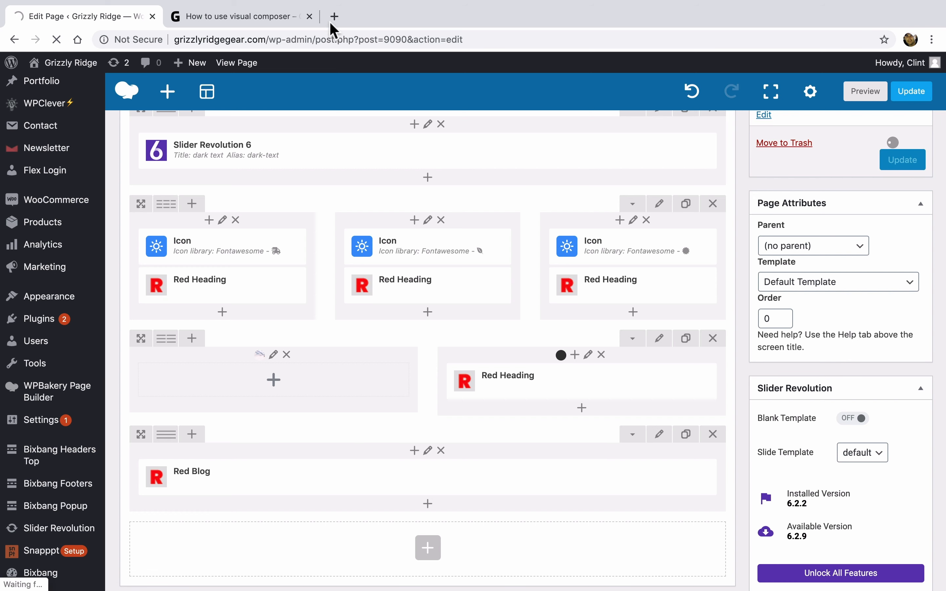
Reload the live page and examine the Shop Now button and the content down to the subscribe section
click(283, 19)
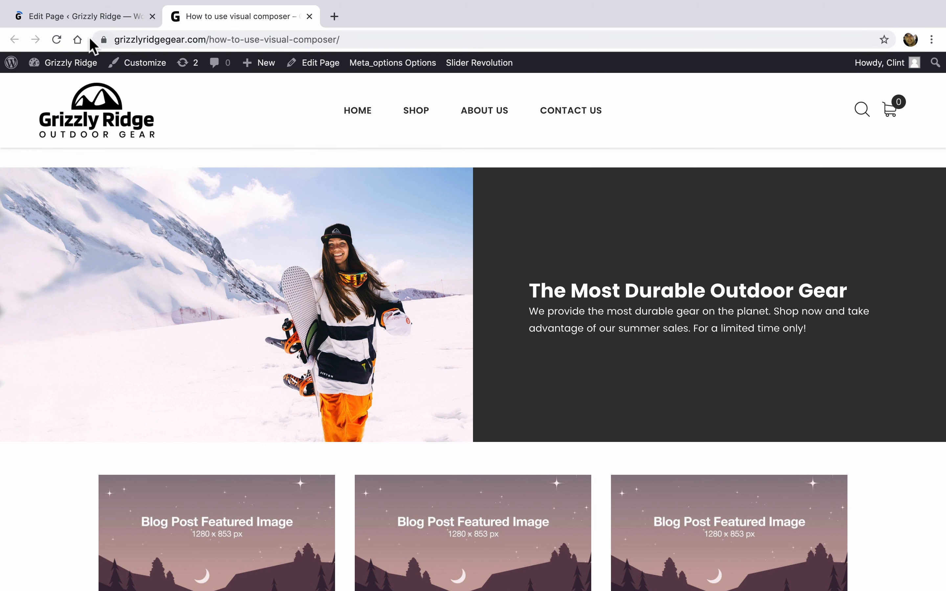
click(57, 40)
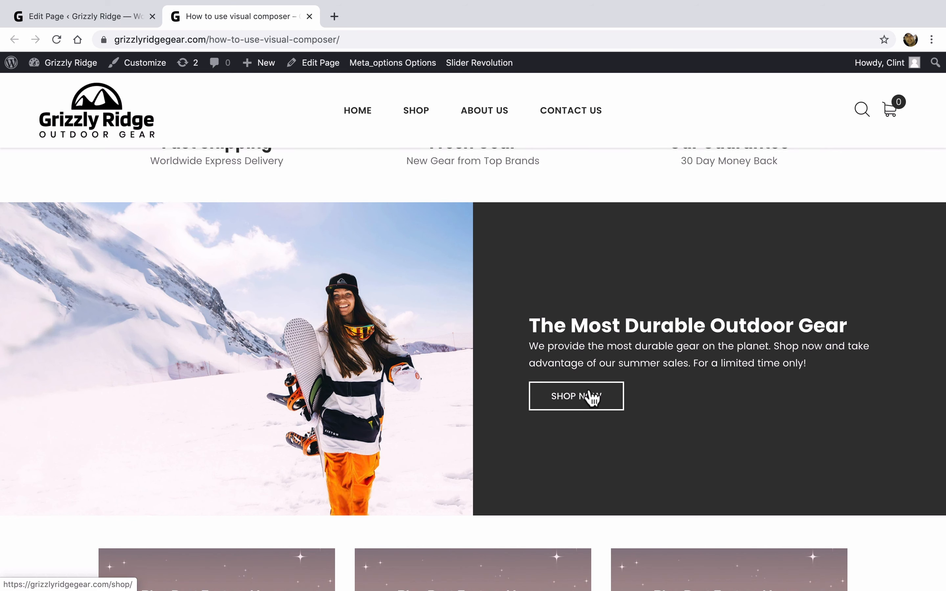
scroll(718, 418, down, 4)
scroll(717, 415, down, 7)
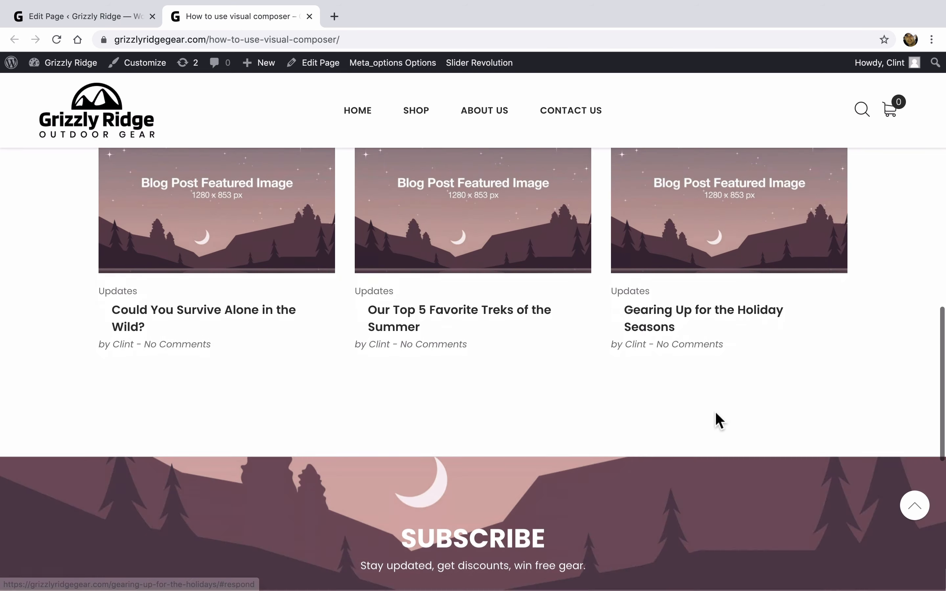
scroll(714, 410, up, 15)
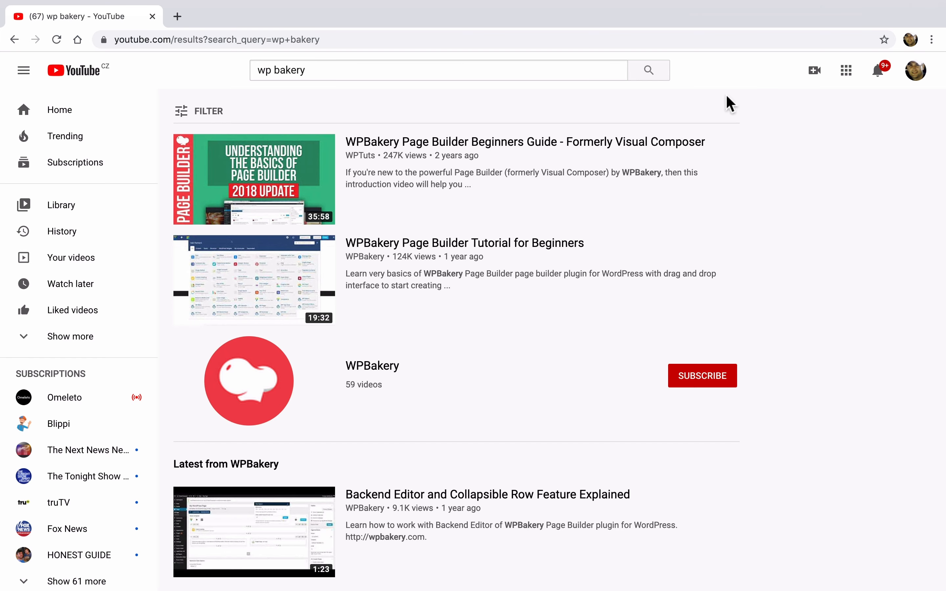
On YouTube, search for wp bakery, open the WPBakery channel and look through its uploaded tutorial videos
triple_click(443, 70)
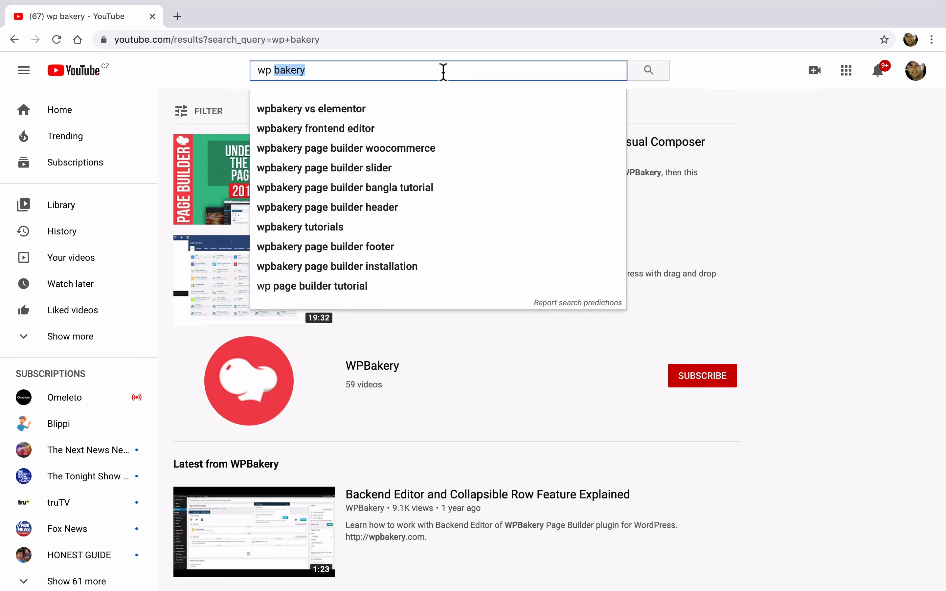
click(646, 72)
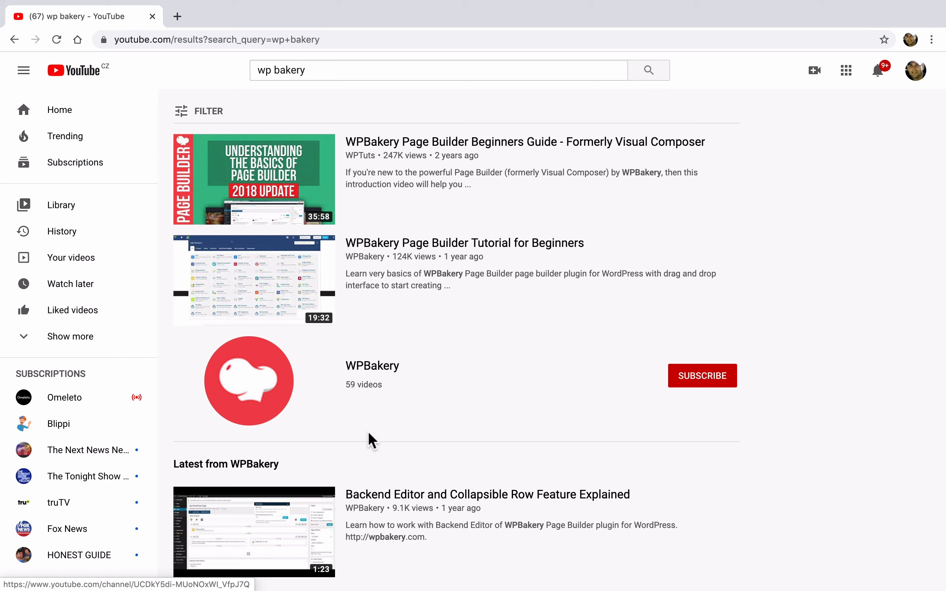
click(369, 366)
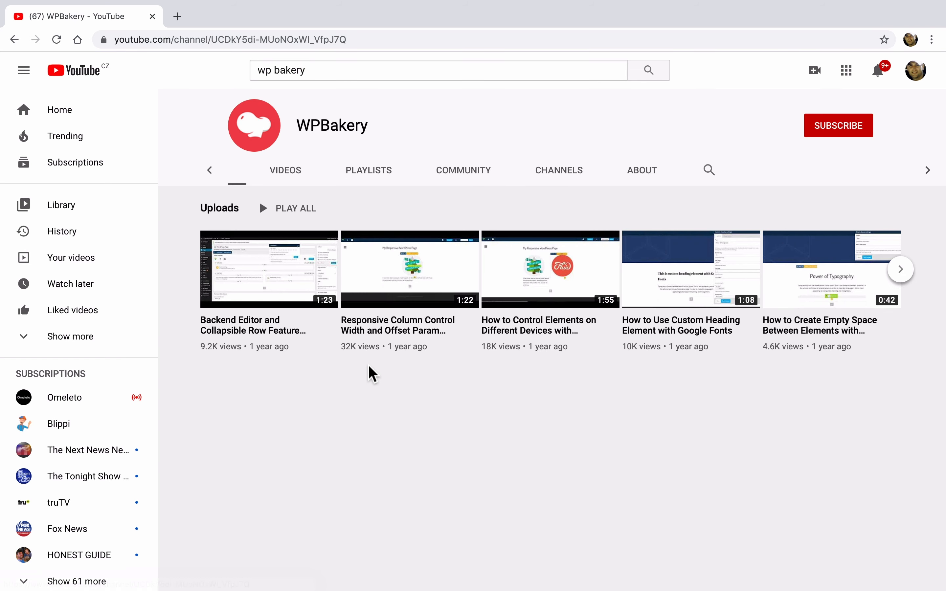
click(296, 171)
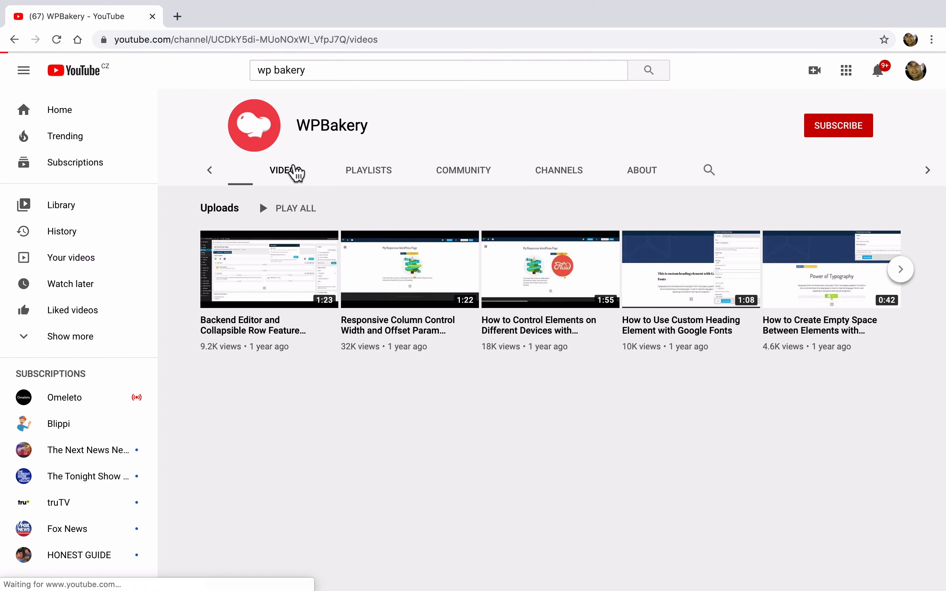
scroll(518, 250, down, 4)
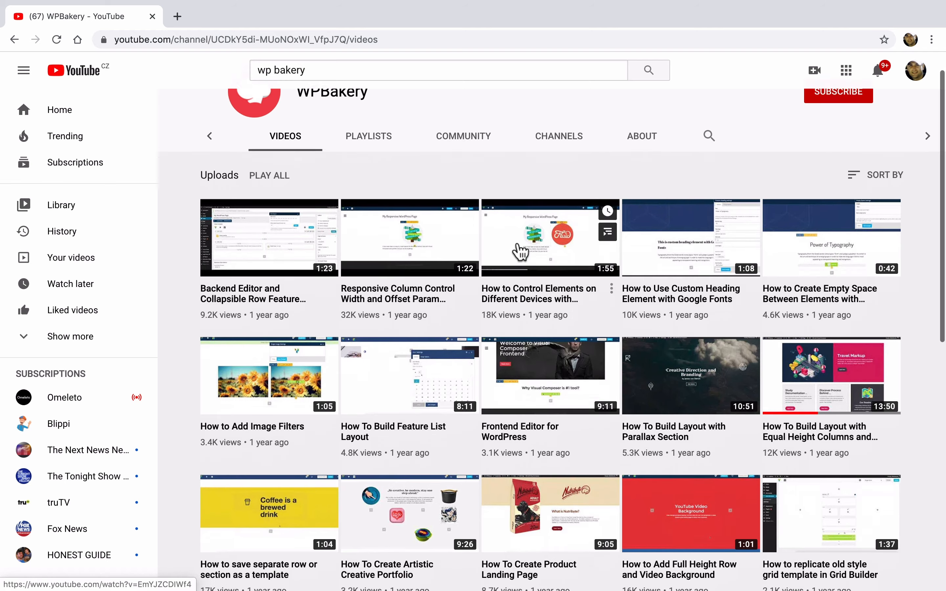
scroll(522, 252, down, 7)
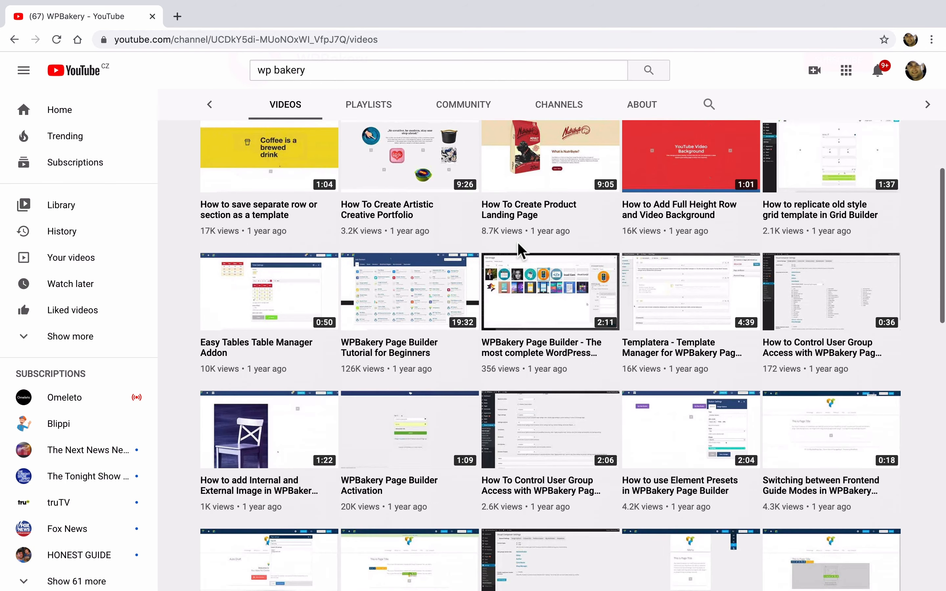